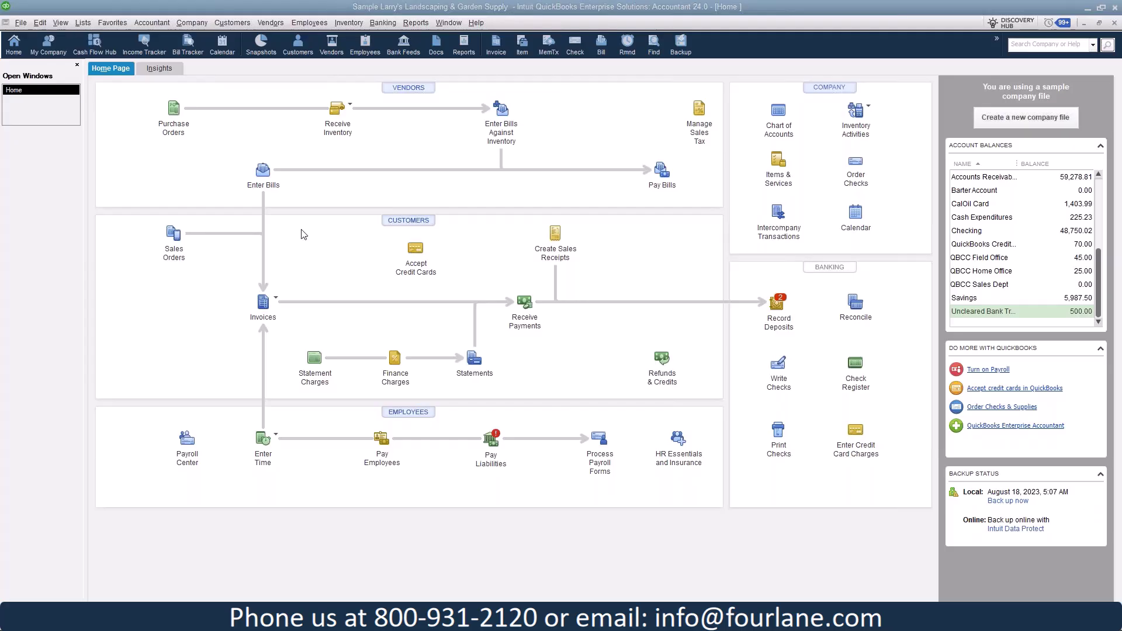
Review the company-wide Sales Tax preferences, including the choices for the most common sales tax item, and close them without changes
left_click(44, 25)
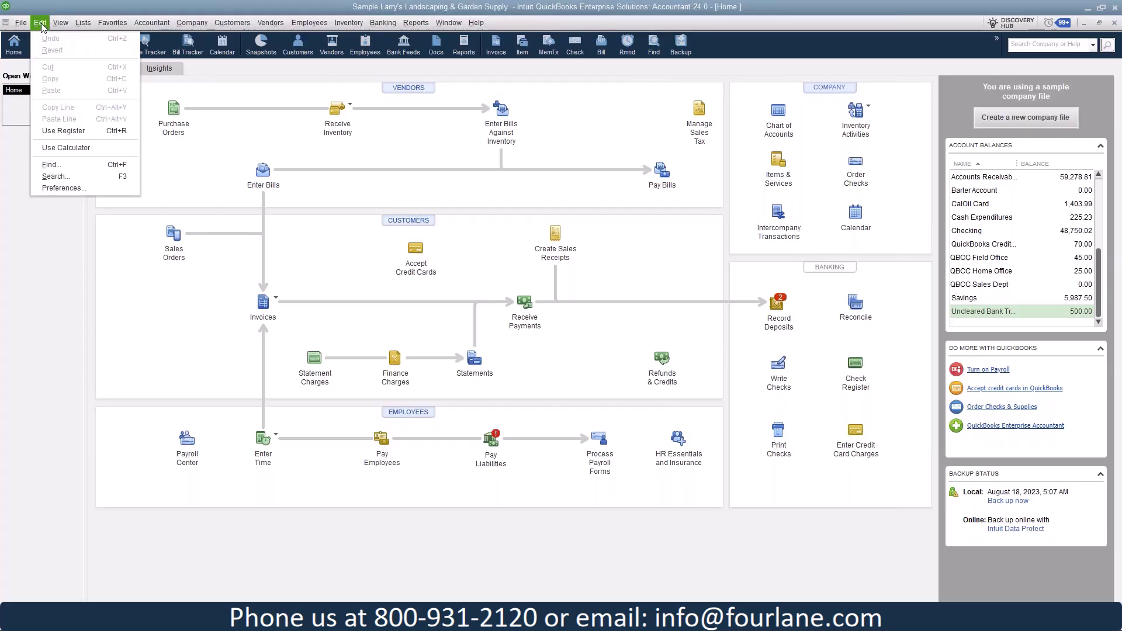
left_click(83, 191)
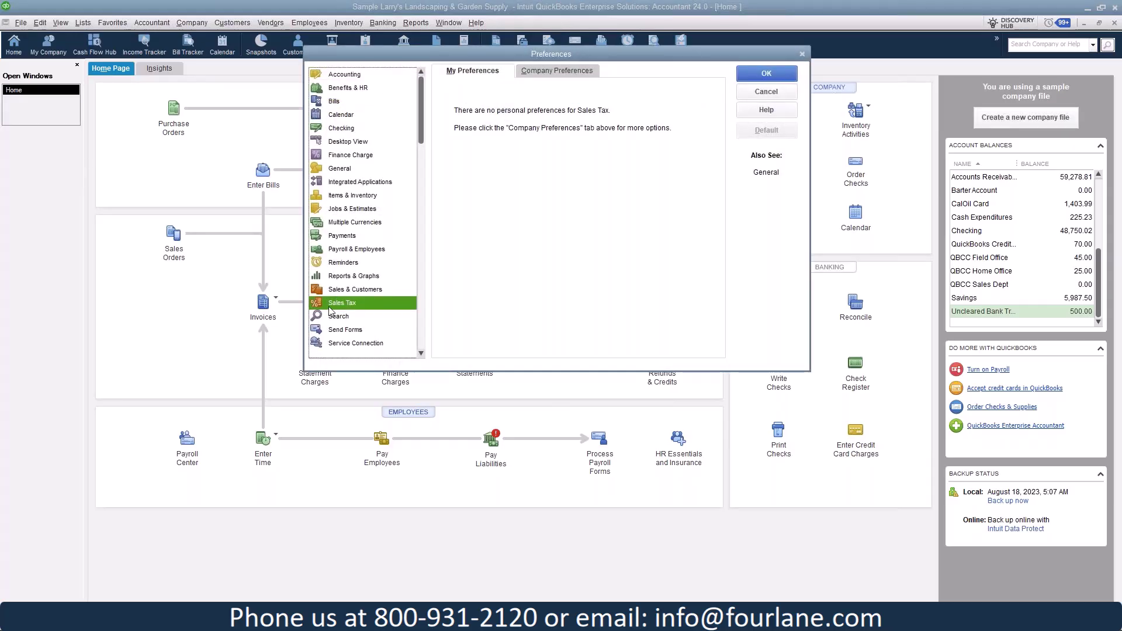
left_click(573, 72)
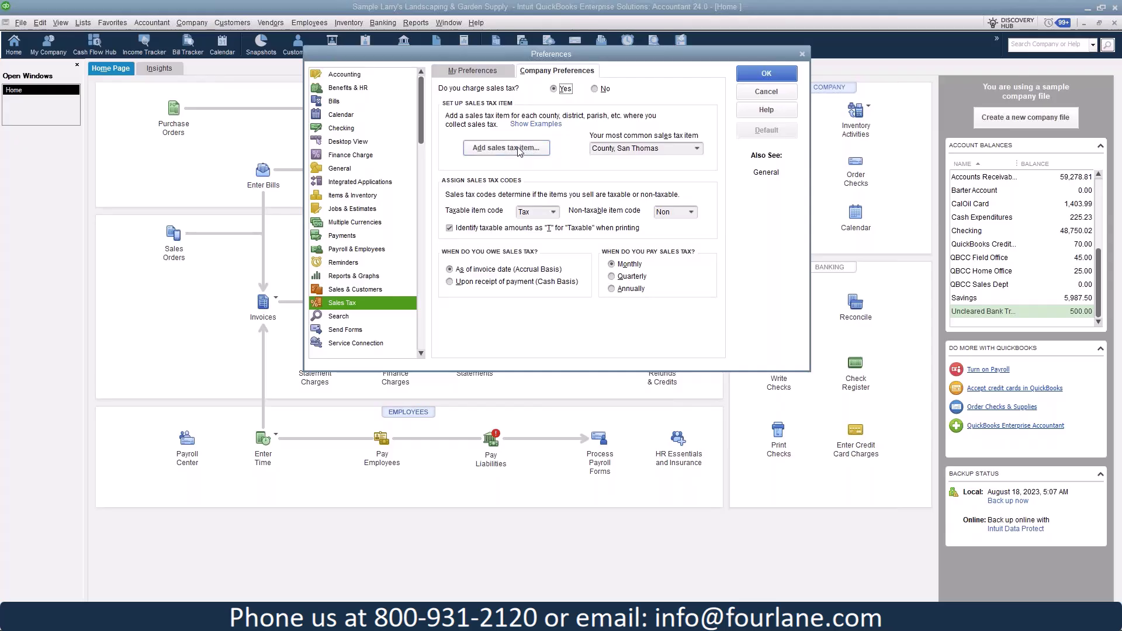
left_click(697, 149)
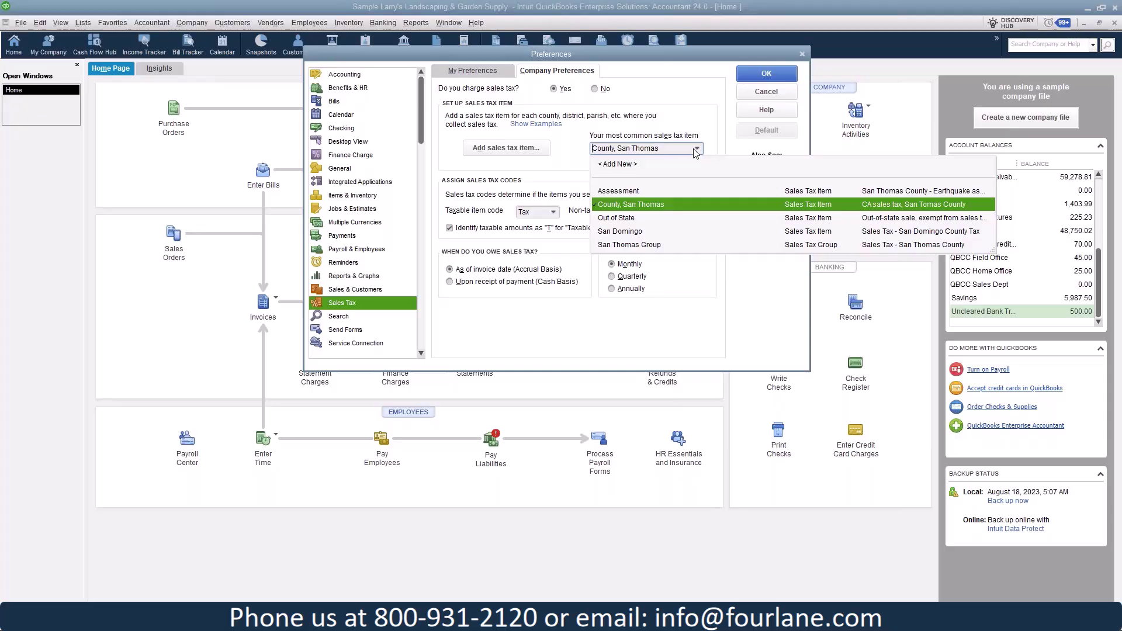
left_click(699, 124)
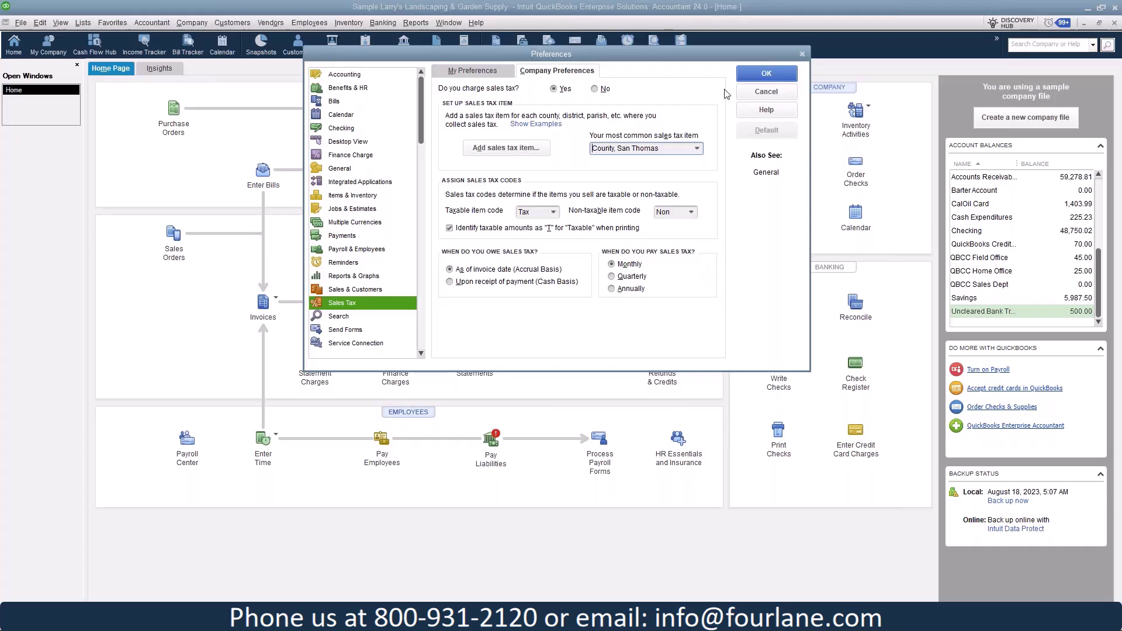
left_click(772, 77)
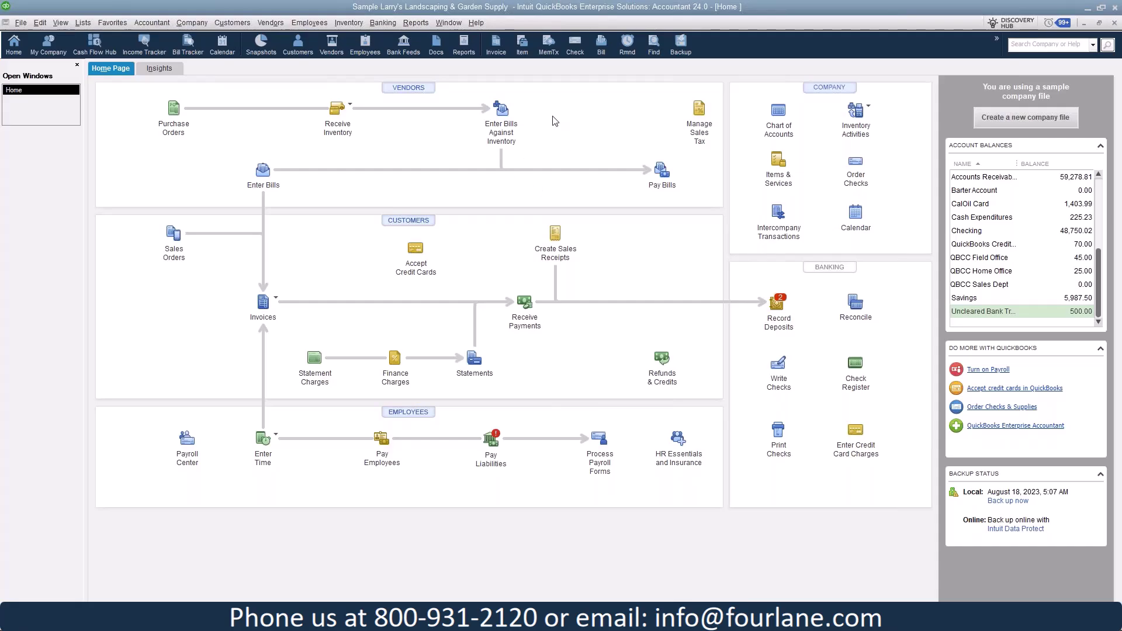
Open the Item List and examine its sales tax items and the San Thomas Group sales tax group
left_click(83, 23)
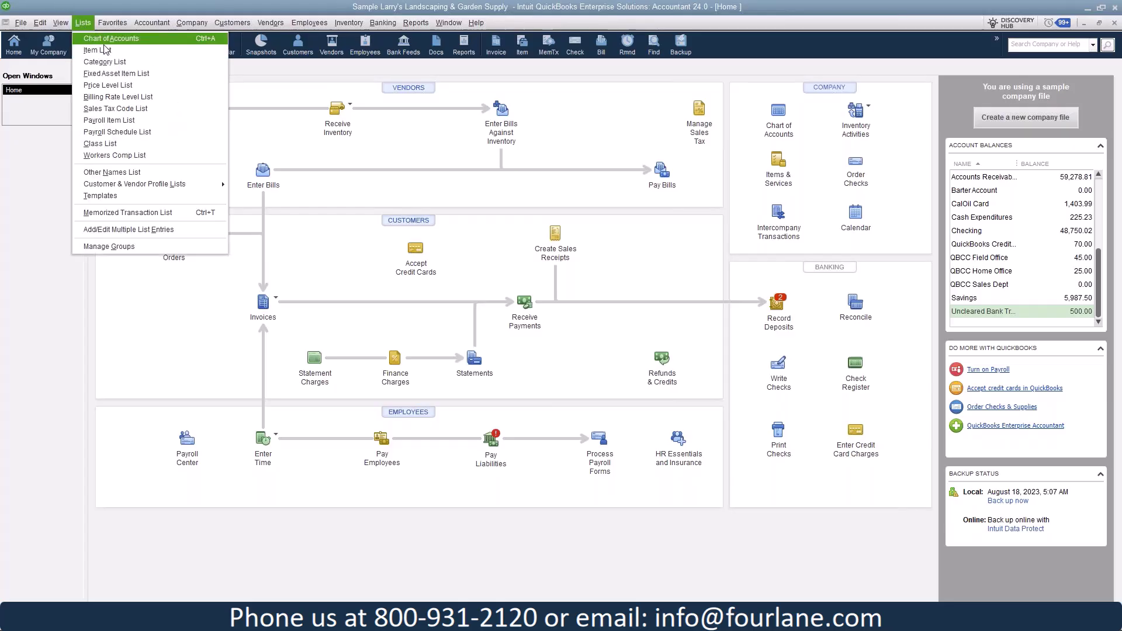
left_click(142, 51)
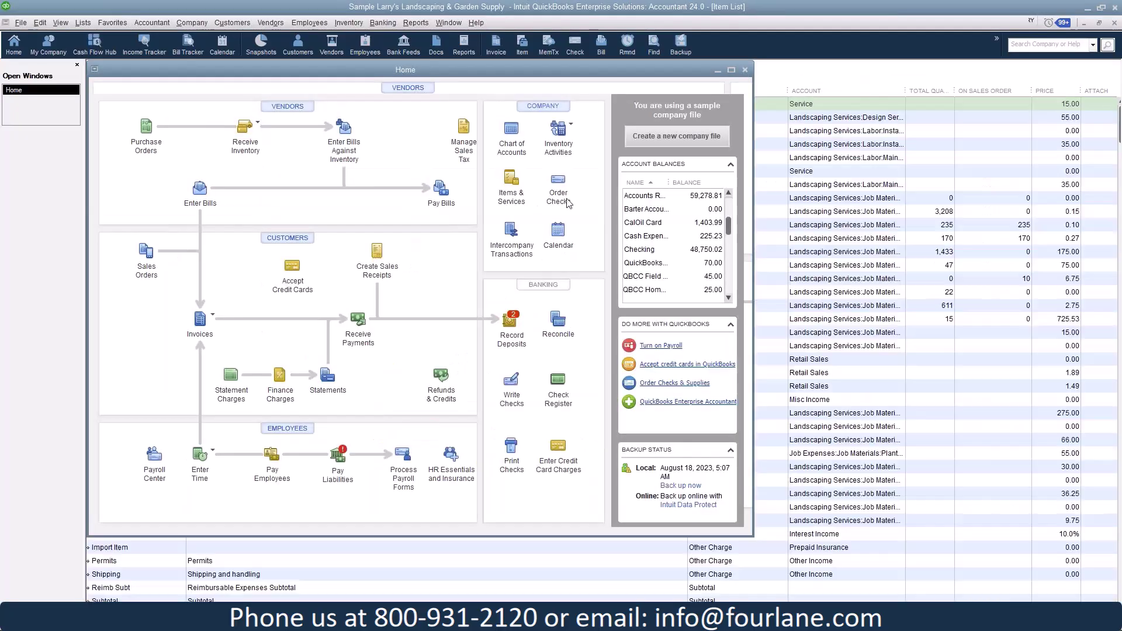
scroll(683, 407, "down", 2)
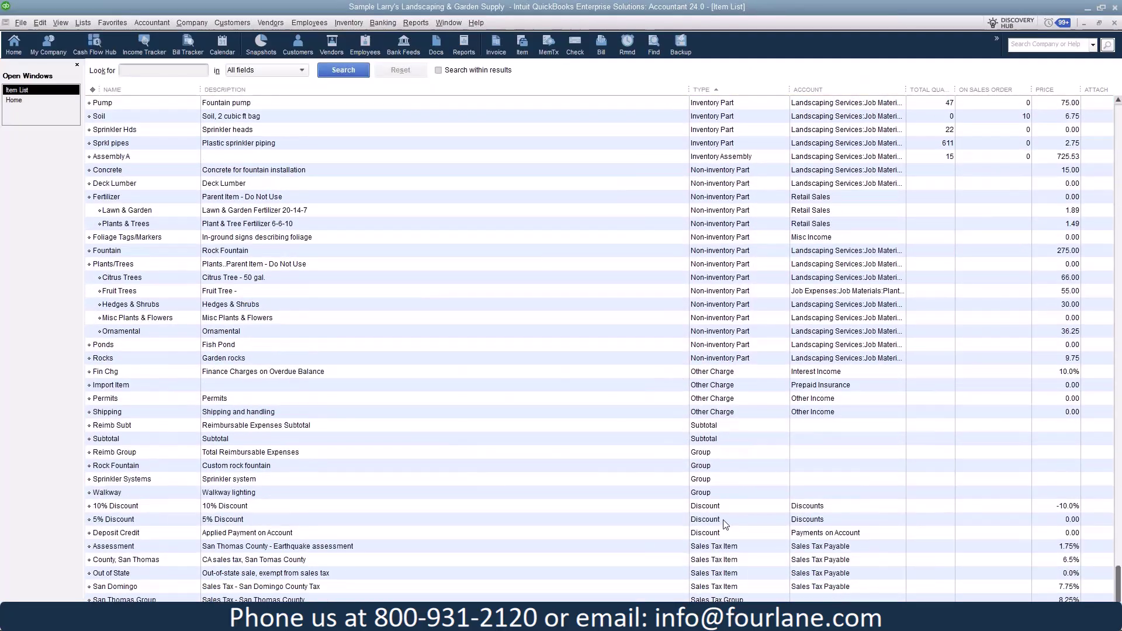
left_click(742, 548)
left_click(735, 563)
left_click(736, 573)
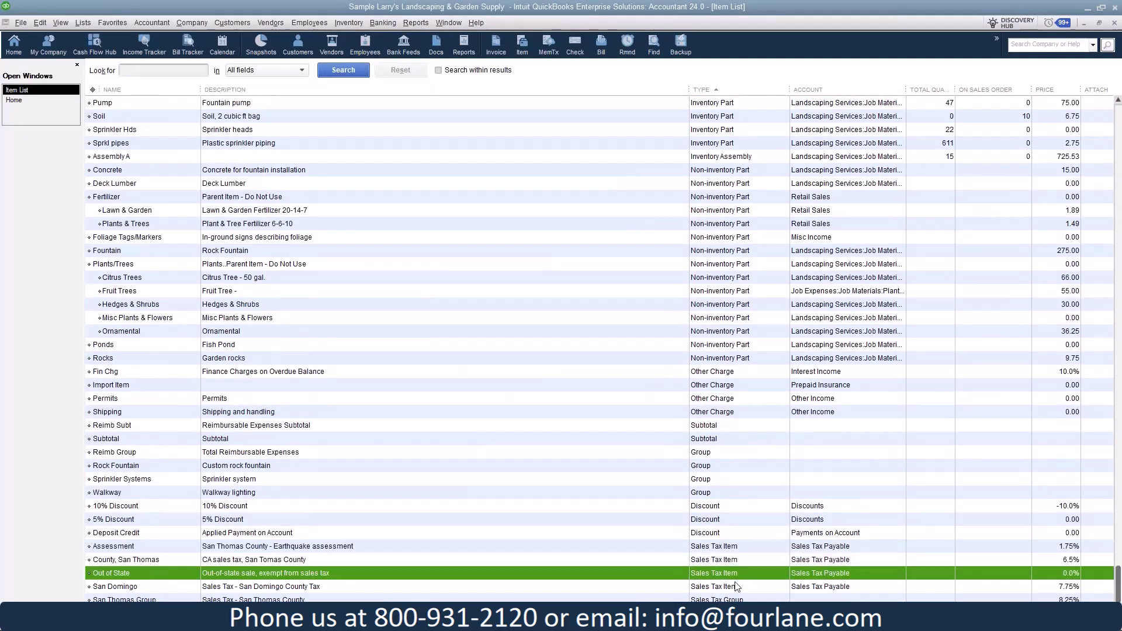
left_click(739, 587)
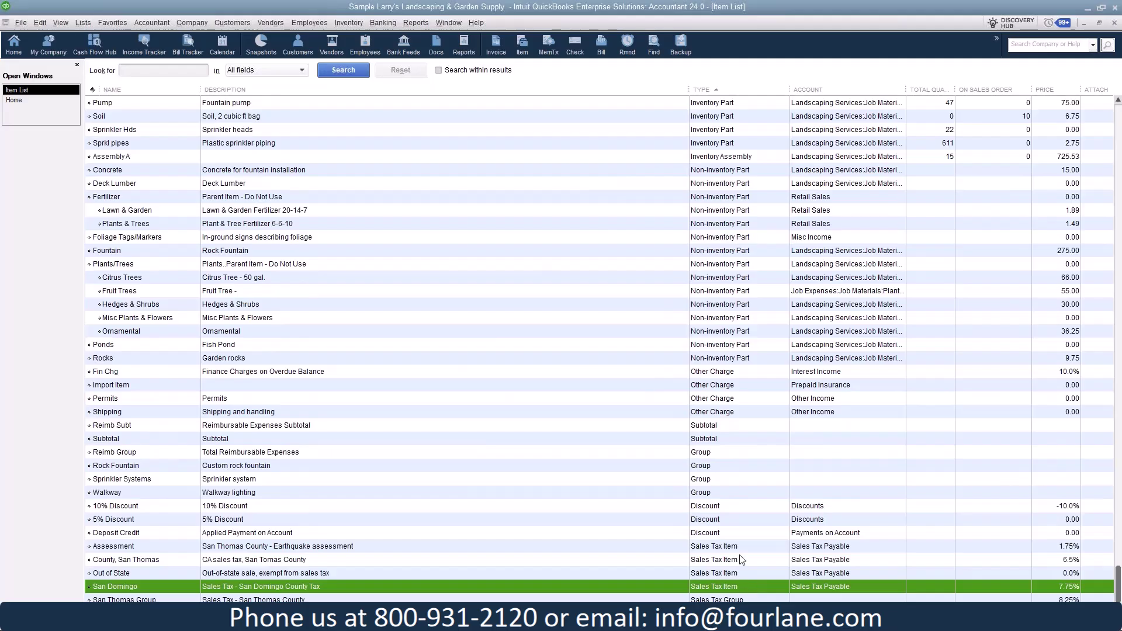
left_click(748, 599)
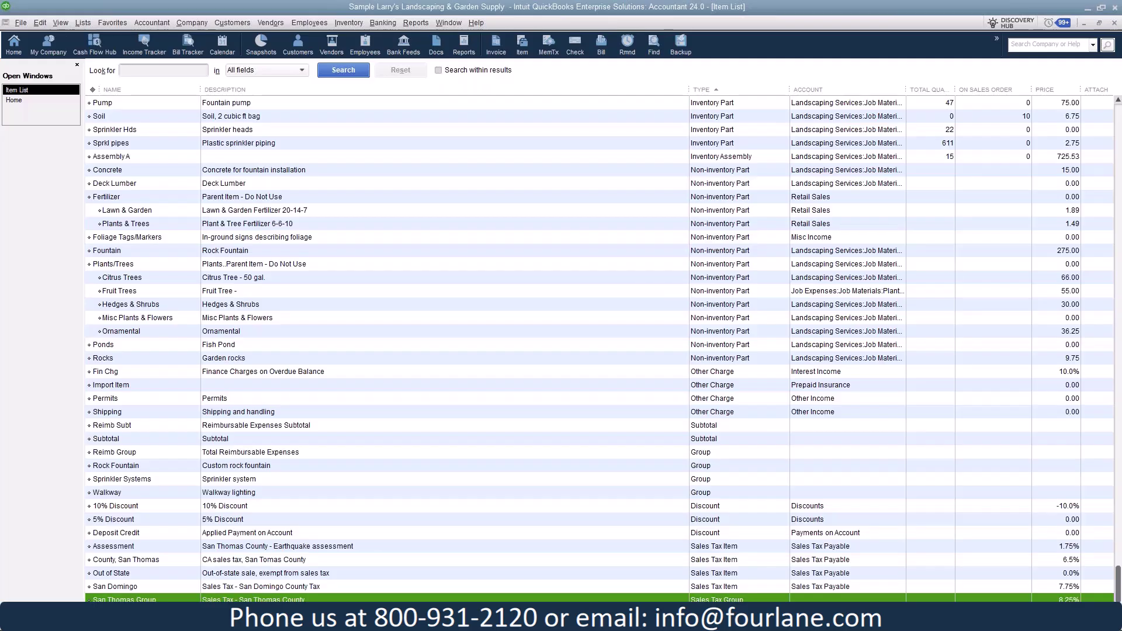
Start a new item of type Sales Tax Item and name it Texas Sales Tax
left_click(105, 619)
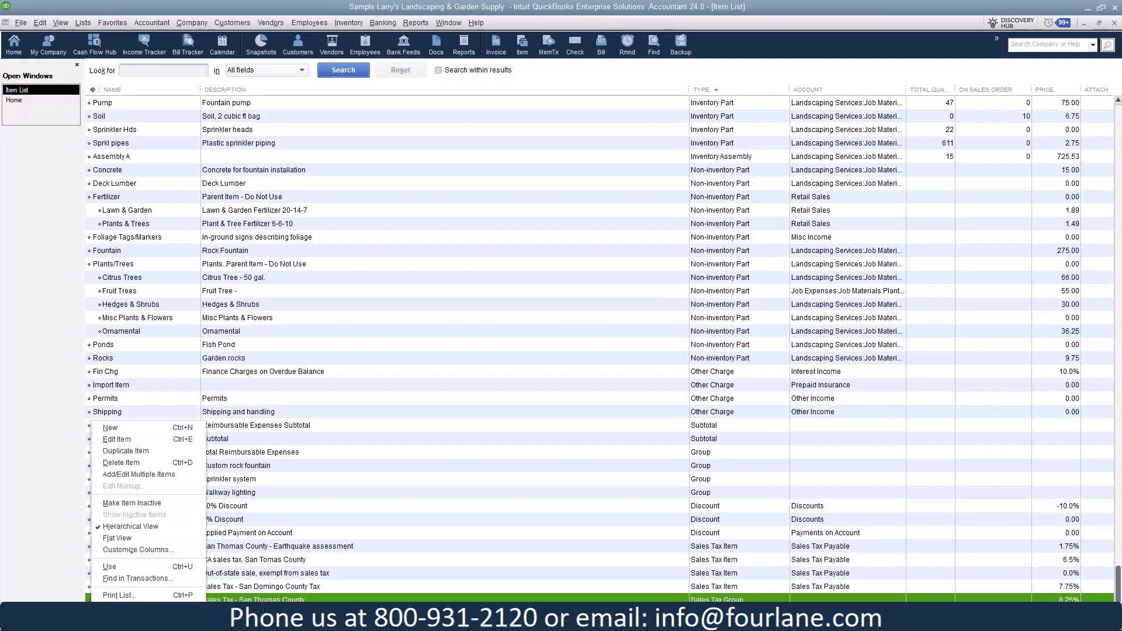
left_click(153, 429)
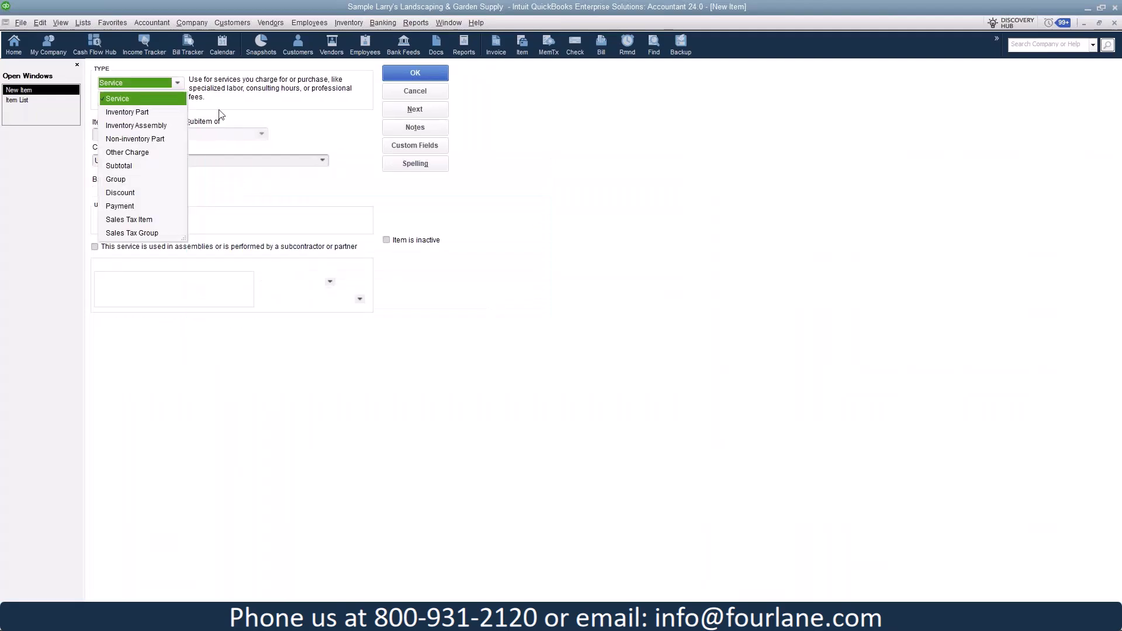
left_click(127, 221)
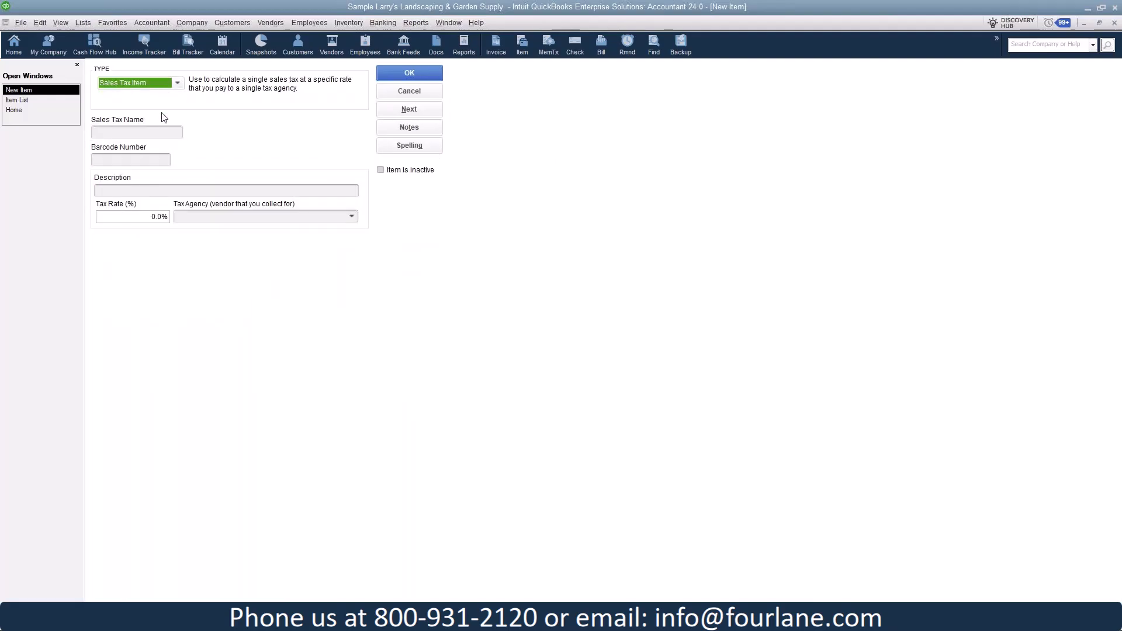
left_click(157, 130)
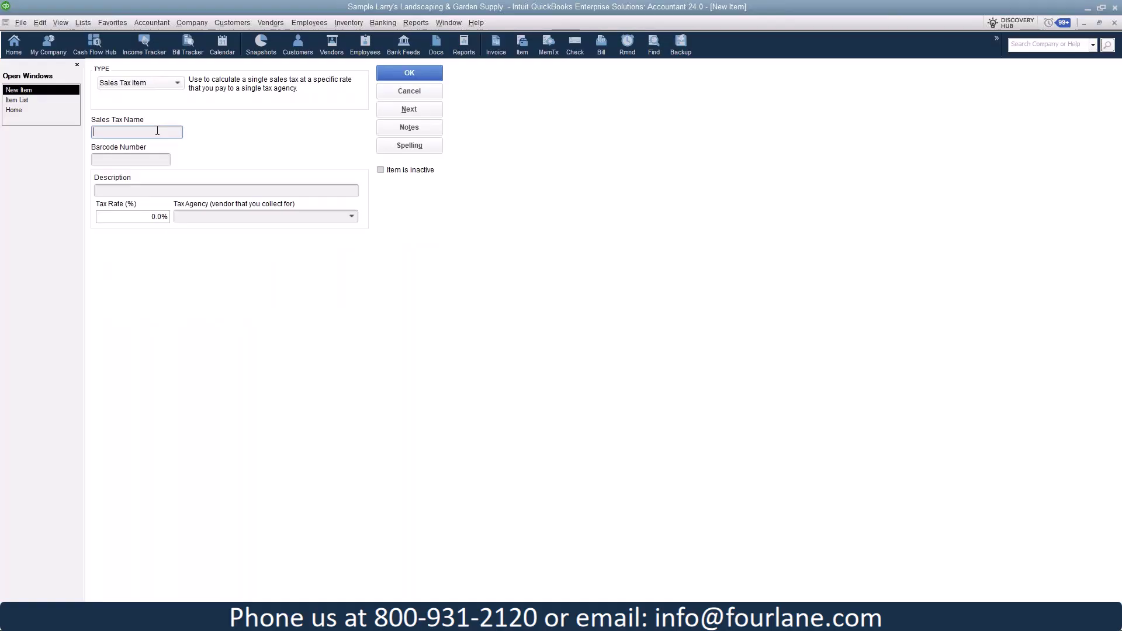
type("Texas Sales Tax")
Enter the description Sales Tax - City and set the tax rate to 6.75% for the new item
left_click(131, 190)
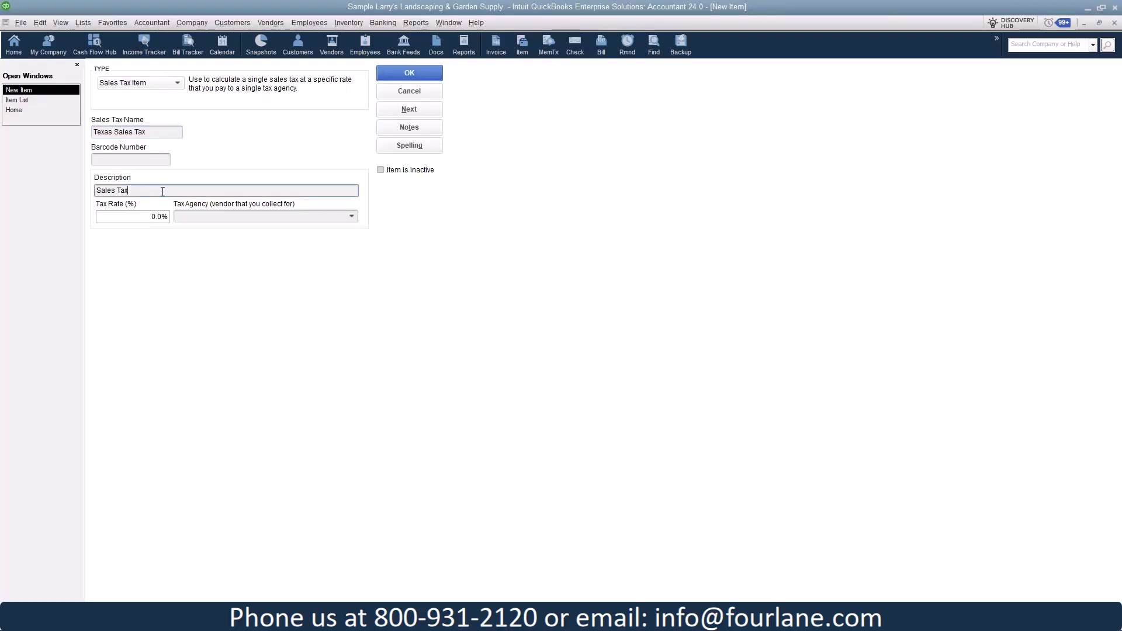
type("- City")
key("Tab")
type("6.25")
key("BackSpace")
key("BackSpace")
type("75")
Add Texas Comptroller as a new vendor for the item's tax agency and save the sales tax item
left_click(351, 215)
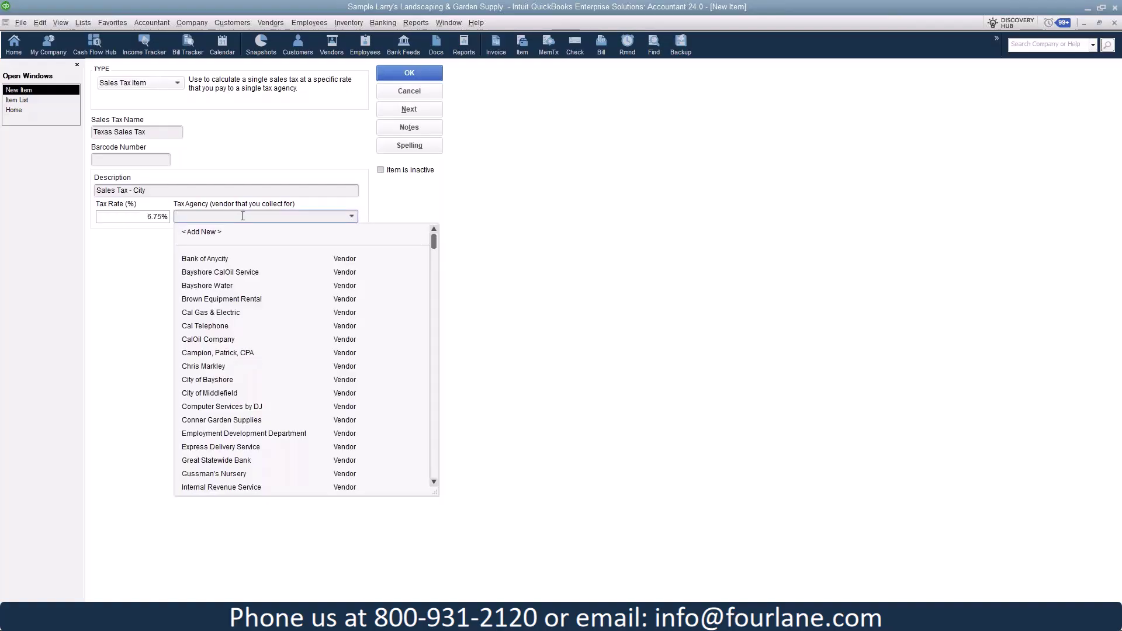
type("Texas Compr")
type("oller")
left_click(214, 232)
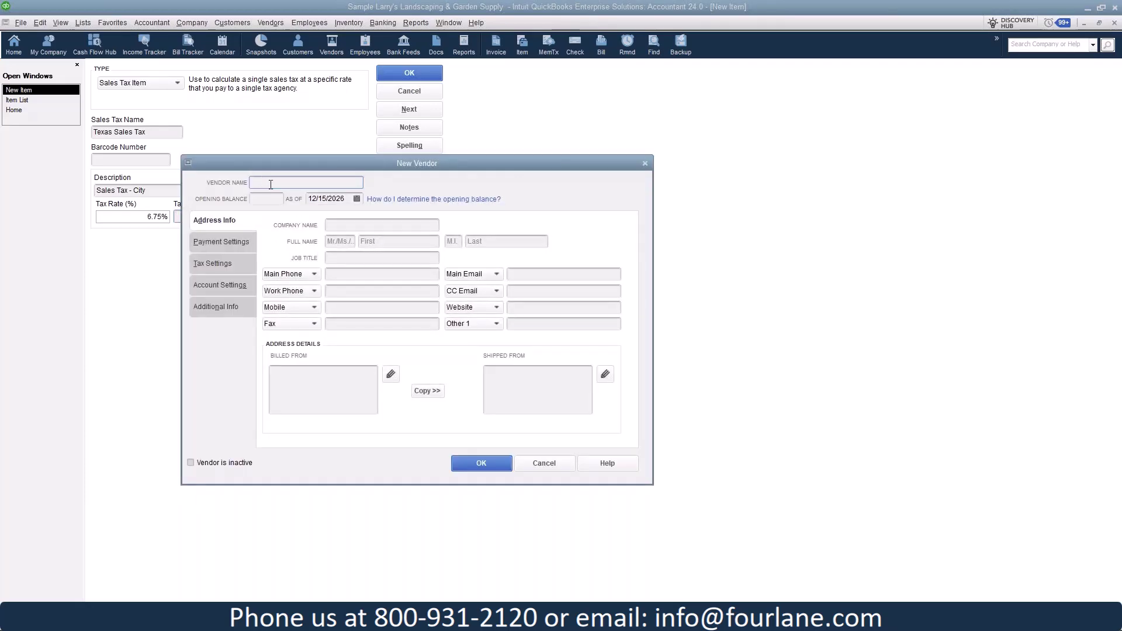
type("Texas Compr")
type("roller")
left_click(483, 471)
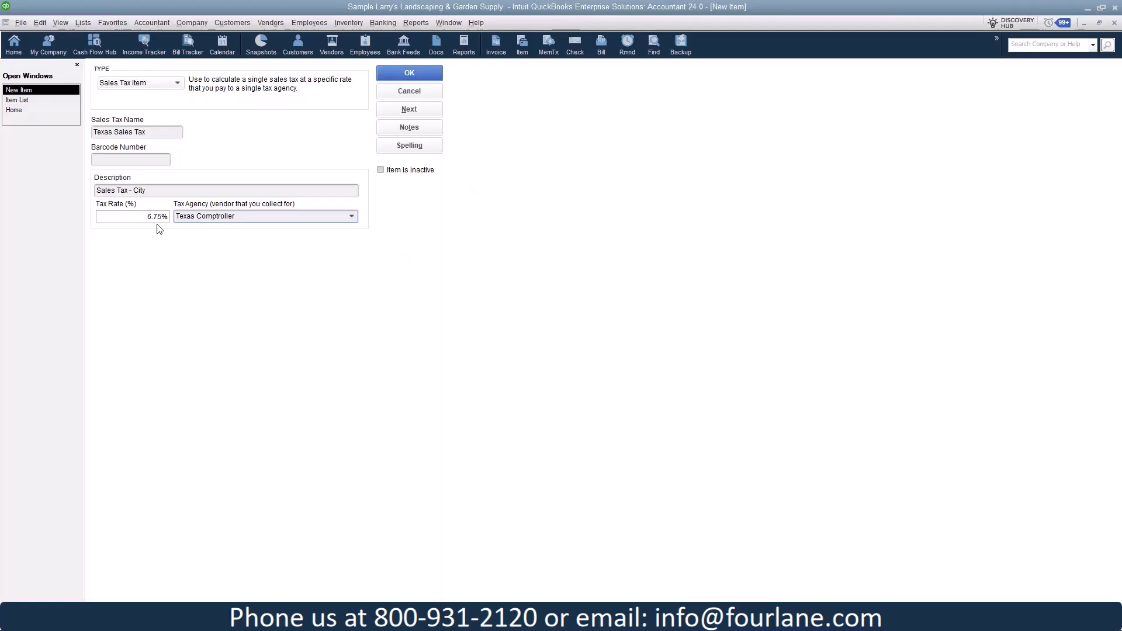
left_click(408, 75)
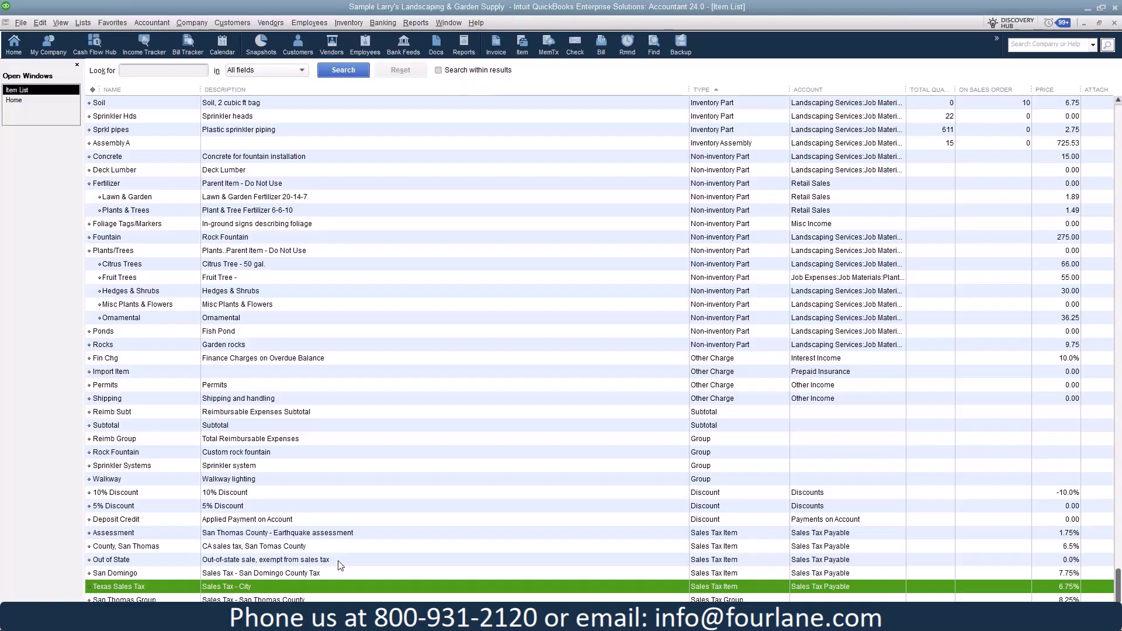
left_click(380, 533)
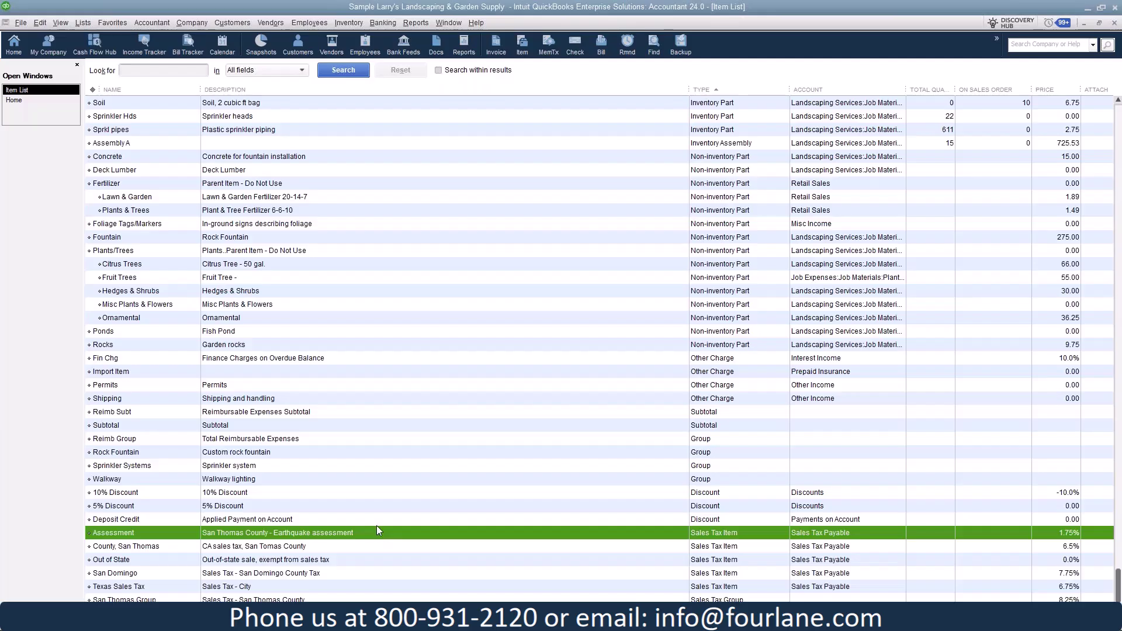
left_click(316, 588)
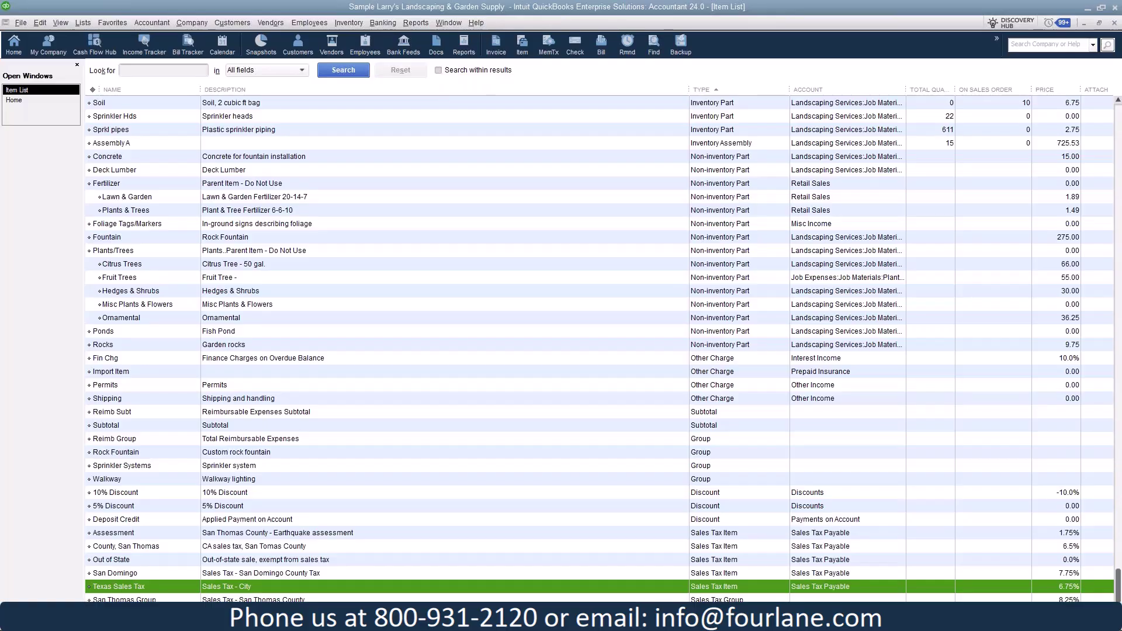
left_click(134, 600)
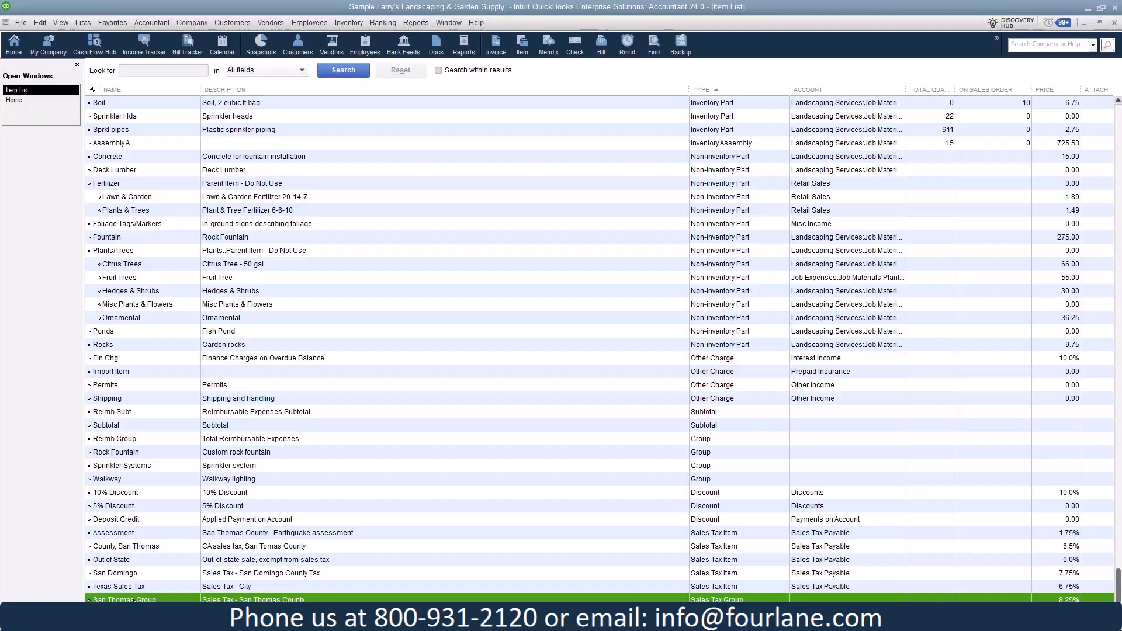
Start a new Sales Tax Group item named Texas Group Sales Tax with the description Sales Tax
left_click(108, 620)
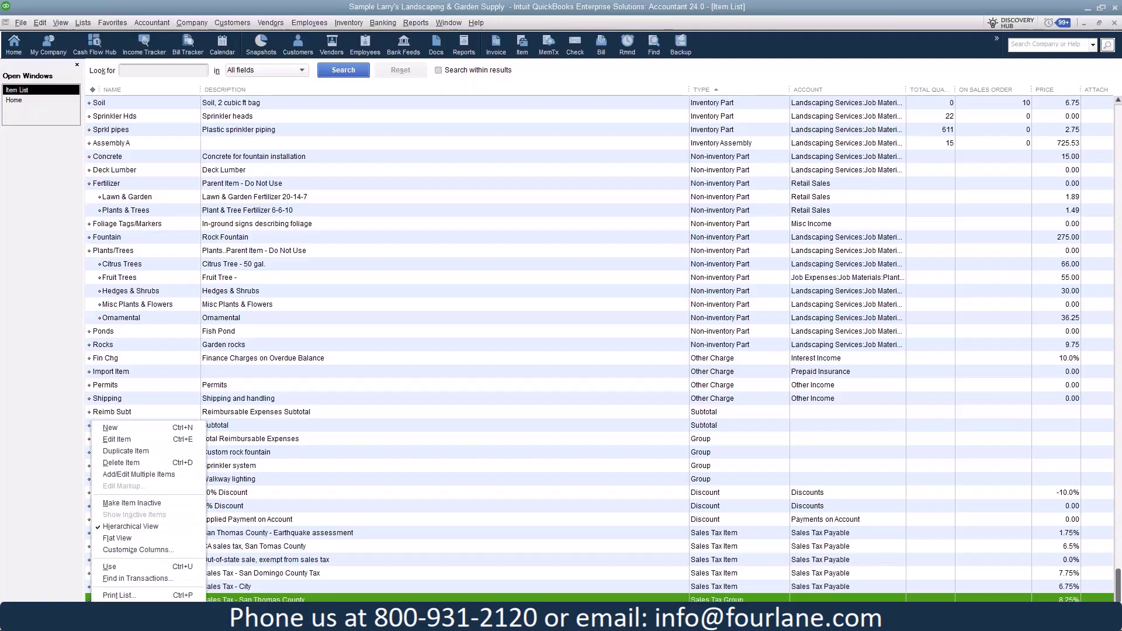
left_click(124, 428)
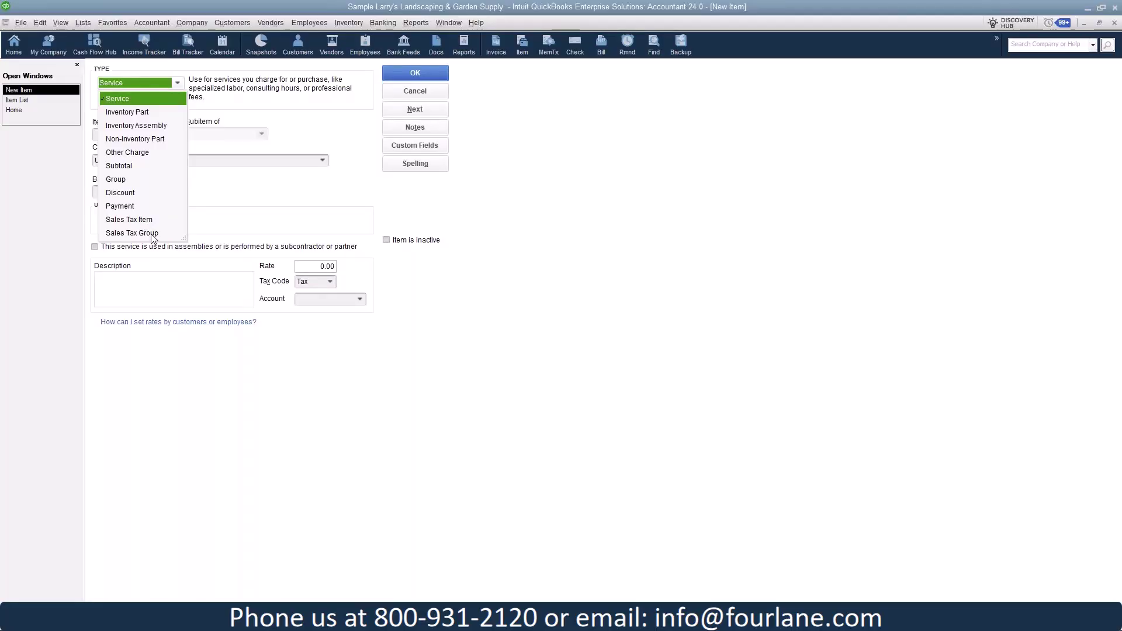
left_click(152, 234)
key("Tab")
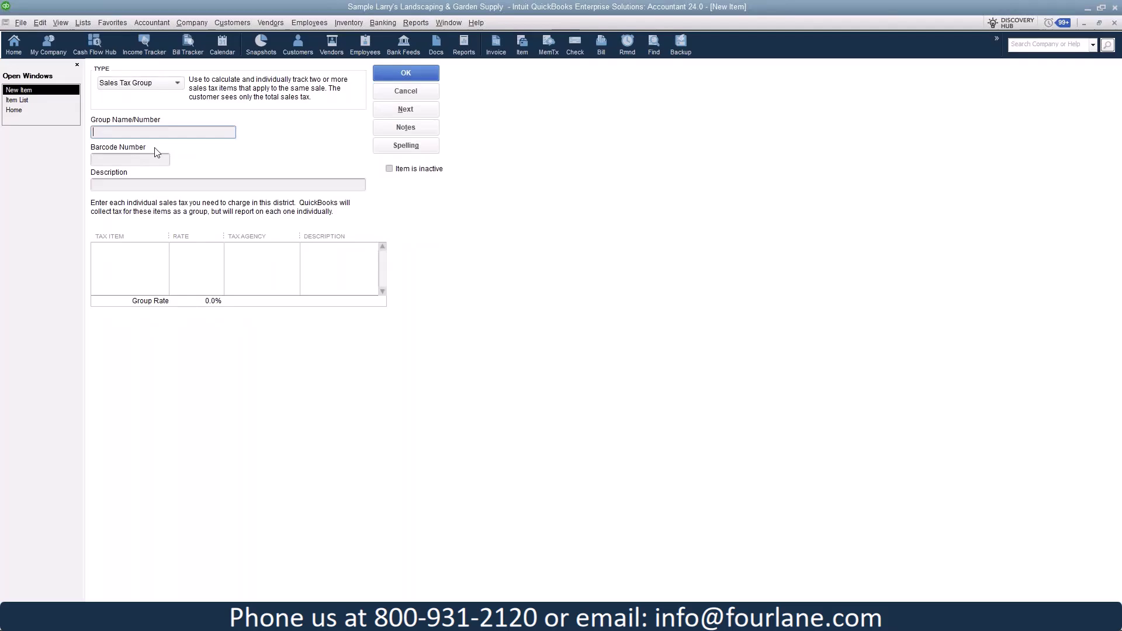
type("Texas Group Sales Tax")
left_click(136, 186)
type("Sales Tax")
Add the Texas Sales Tax and County, San Thomas tax items to the group and save it
left_click(123, 248)
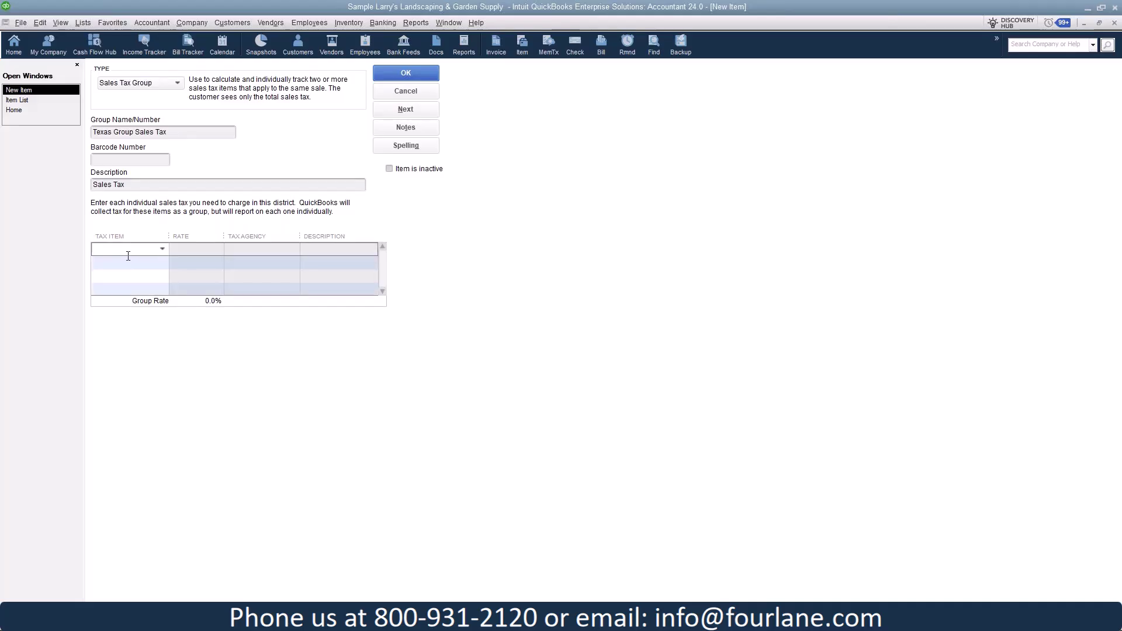
left_click(162, 248)
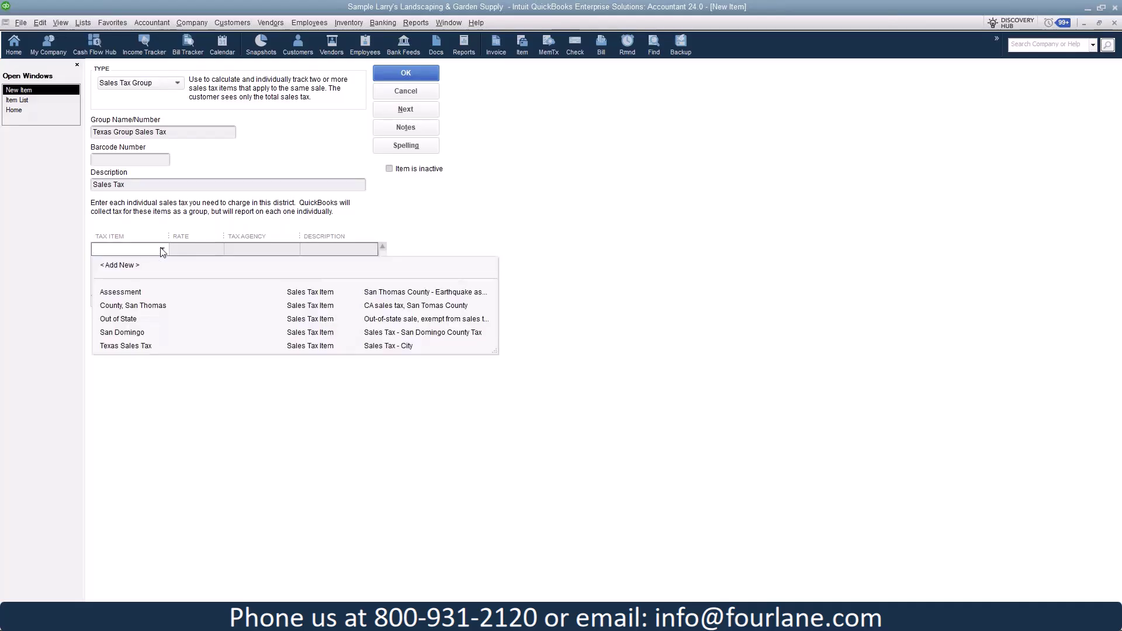
left_click(139, 346)
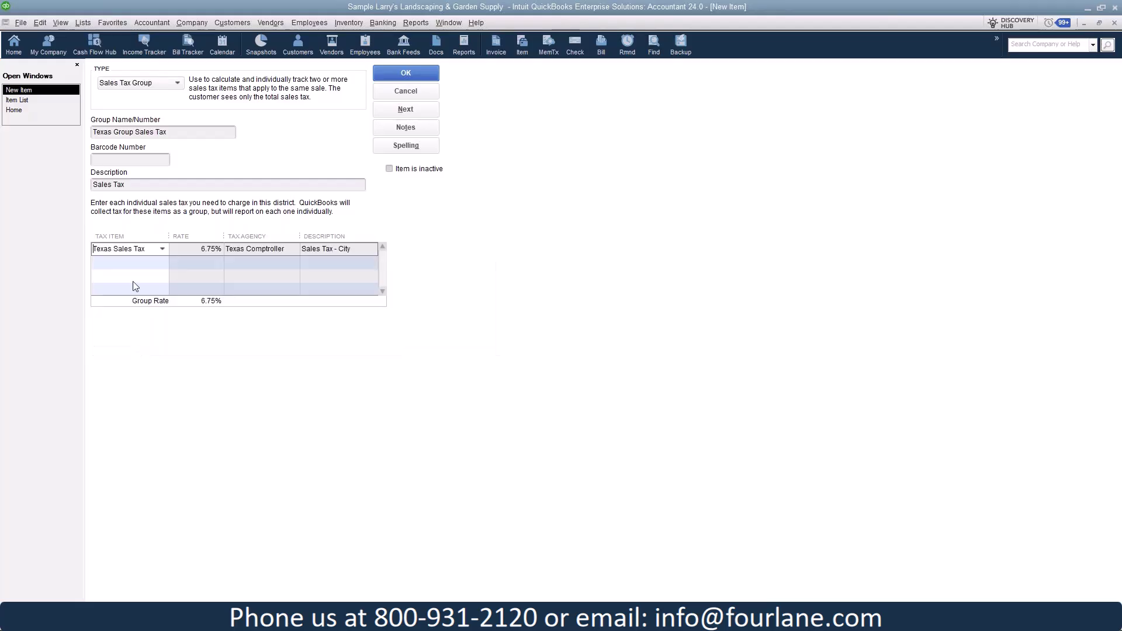
left_click(143, 263)
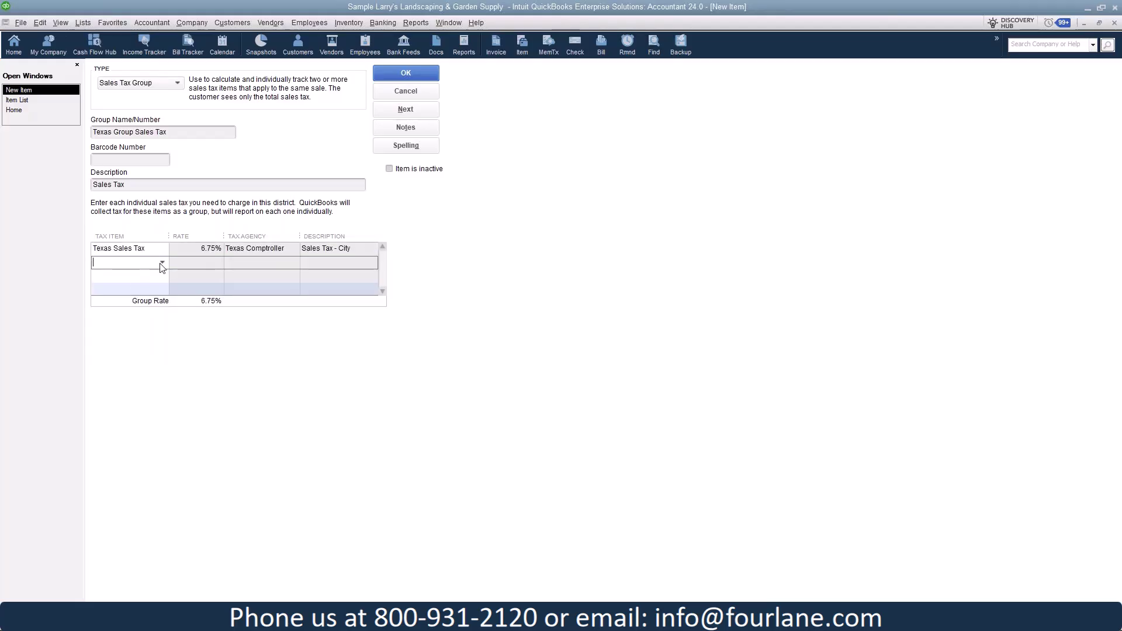
left_click(162, 262)
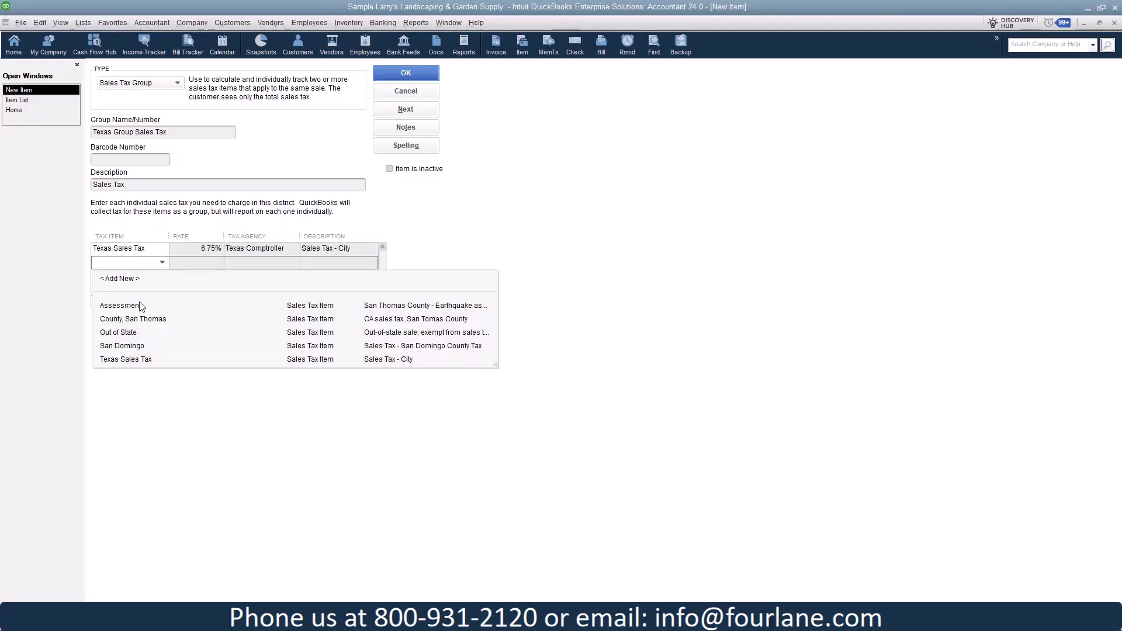
left_click(131, 318)
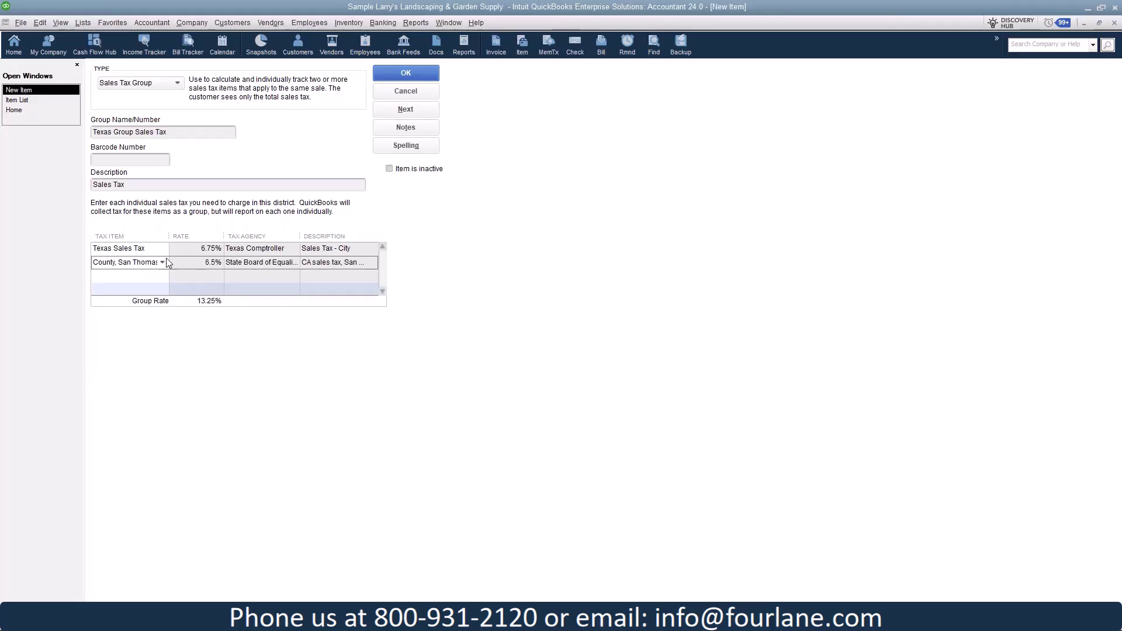
left_click(398, 73)
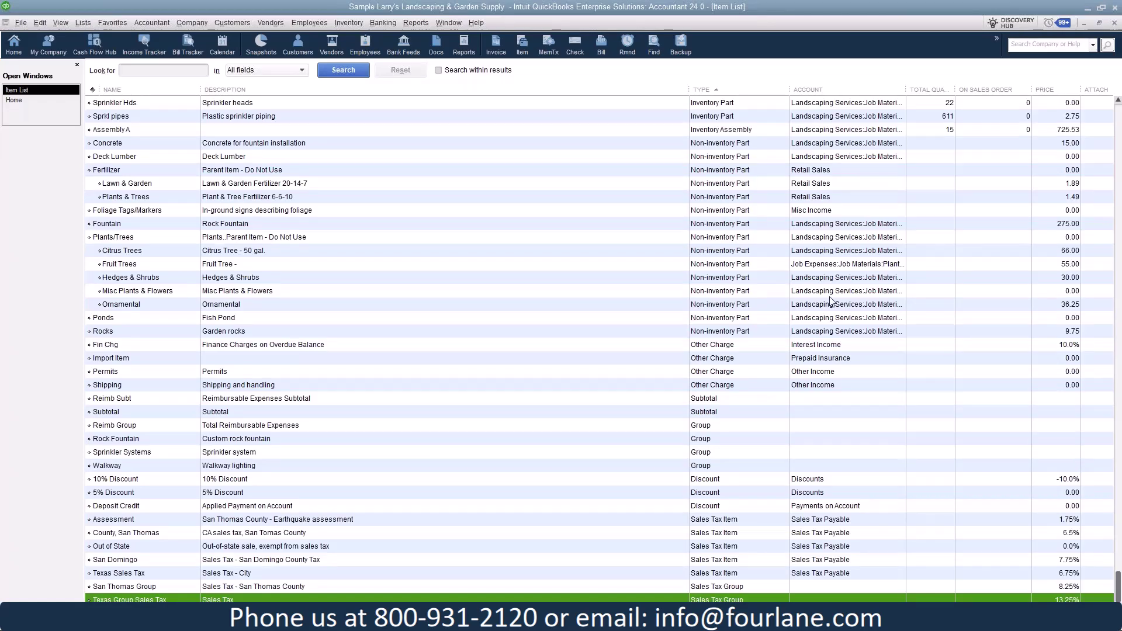
scroll(465, 222, "up", 5)
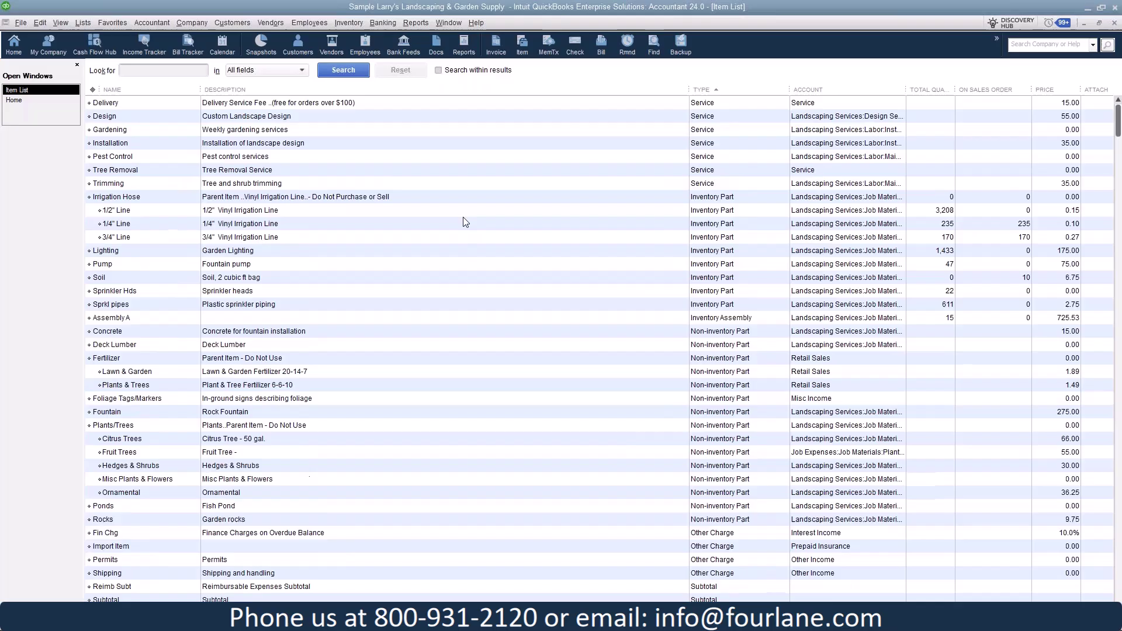
Review the sales tax code choices of the Irrigation Hose inventory item and close its record
left_click(682, 200)
double_click(682, 197)
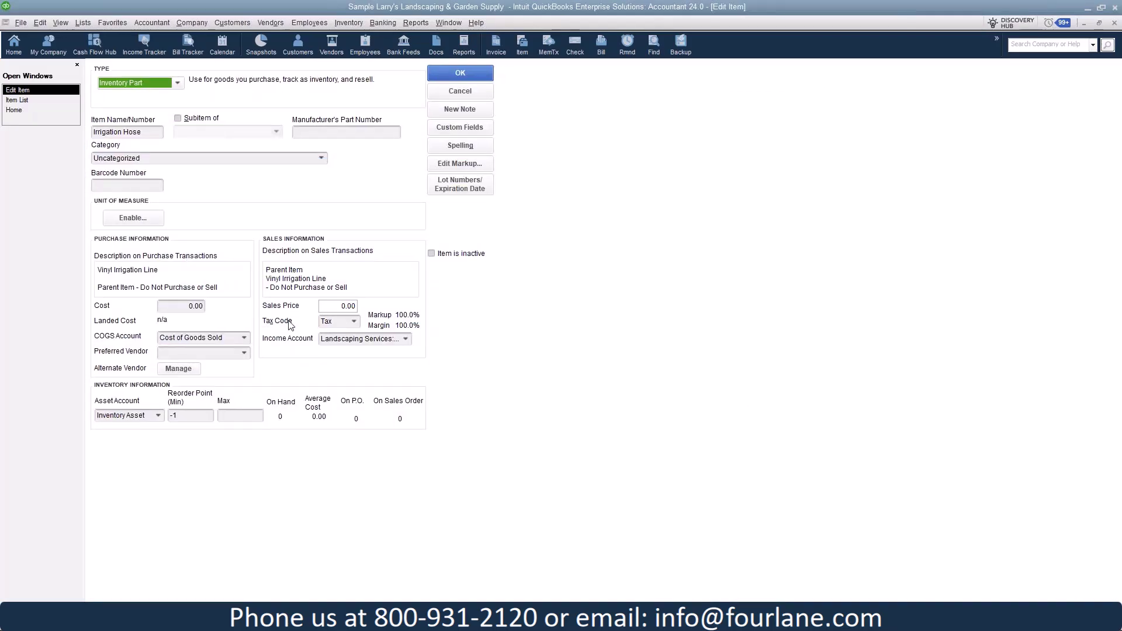
left_click(354, 322)
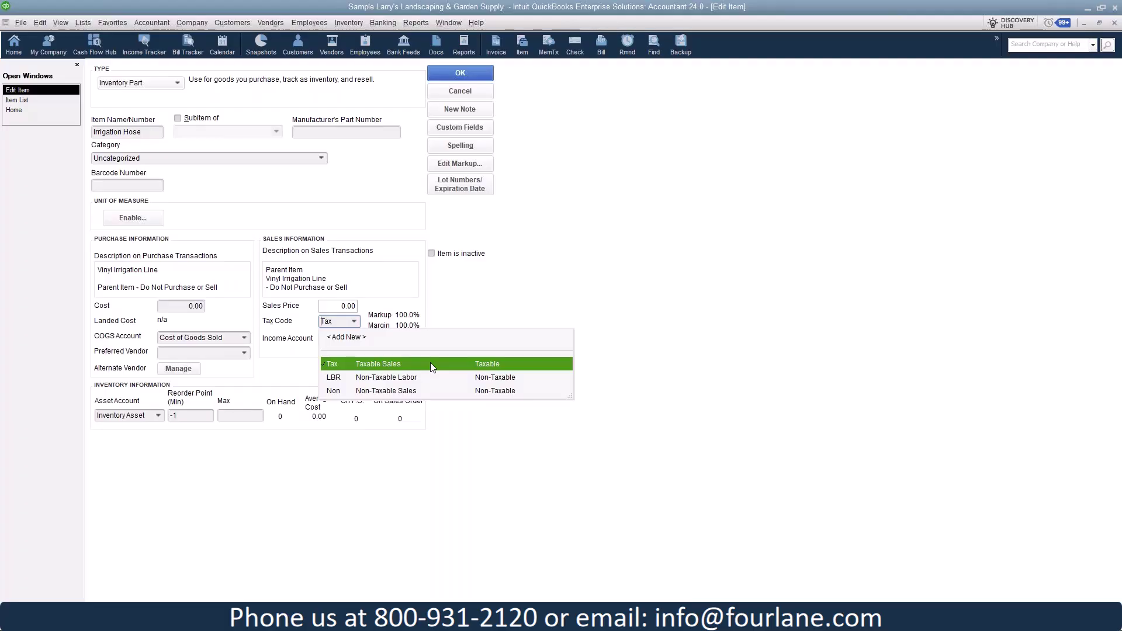
left_click(581, 214)
left_click(460, 72)
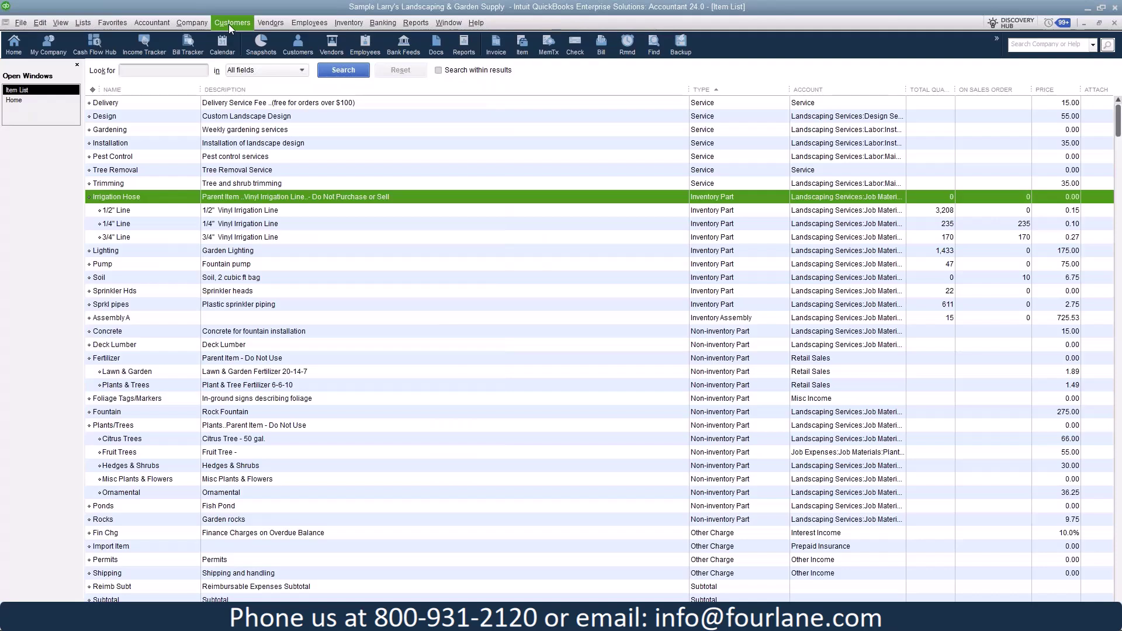
Open the Adam's Candy Shop customer record from the Customer Center and show its sales tax settings
left_click(229, 23)
left_click(233, 41)
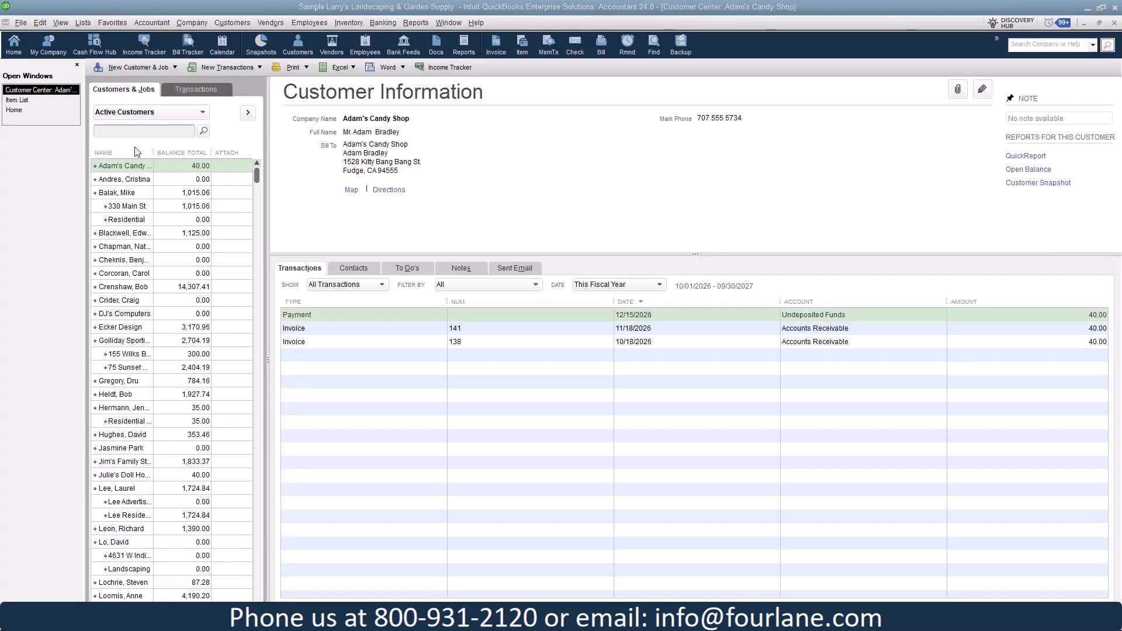
left_click(127, 168)
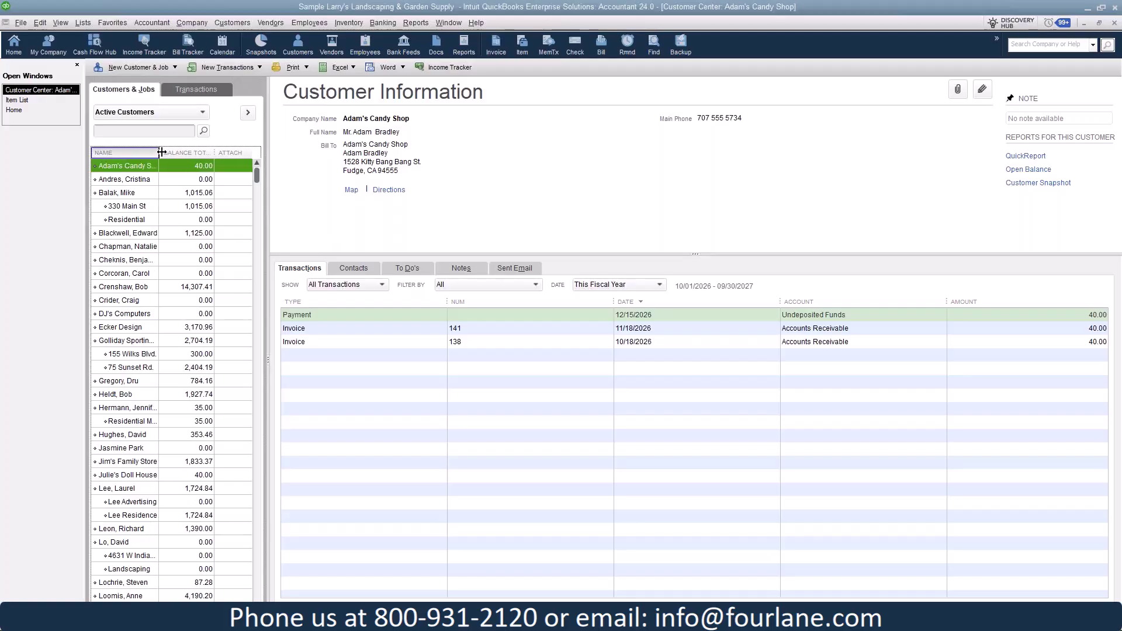
double_click(127, 168)
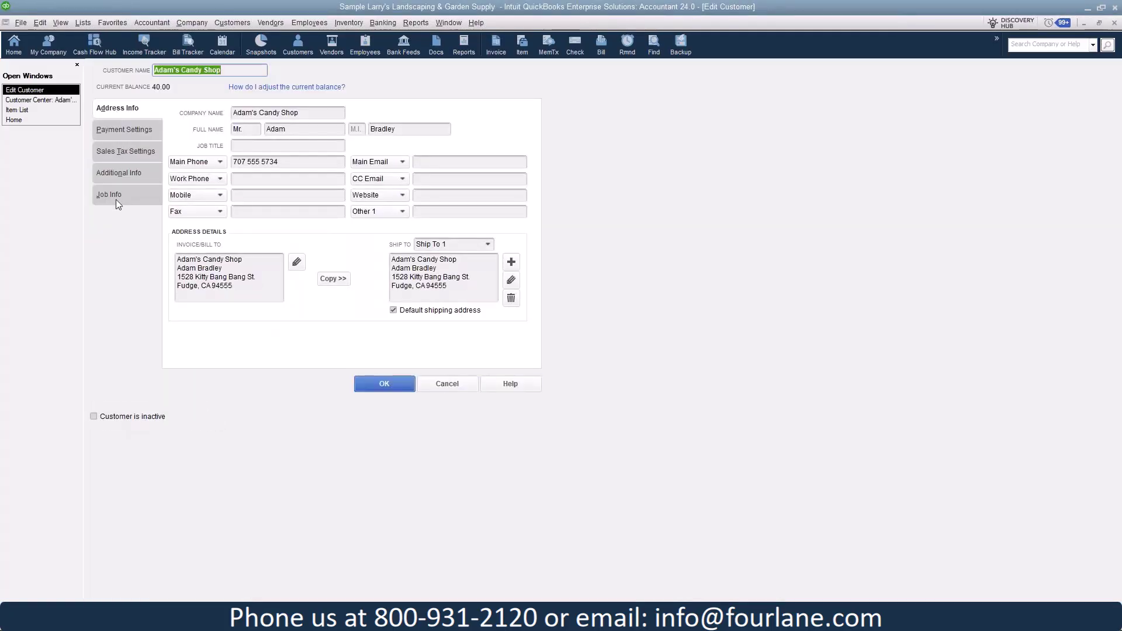
left_click(140, 152)
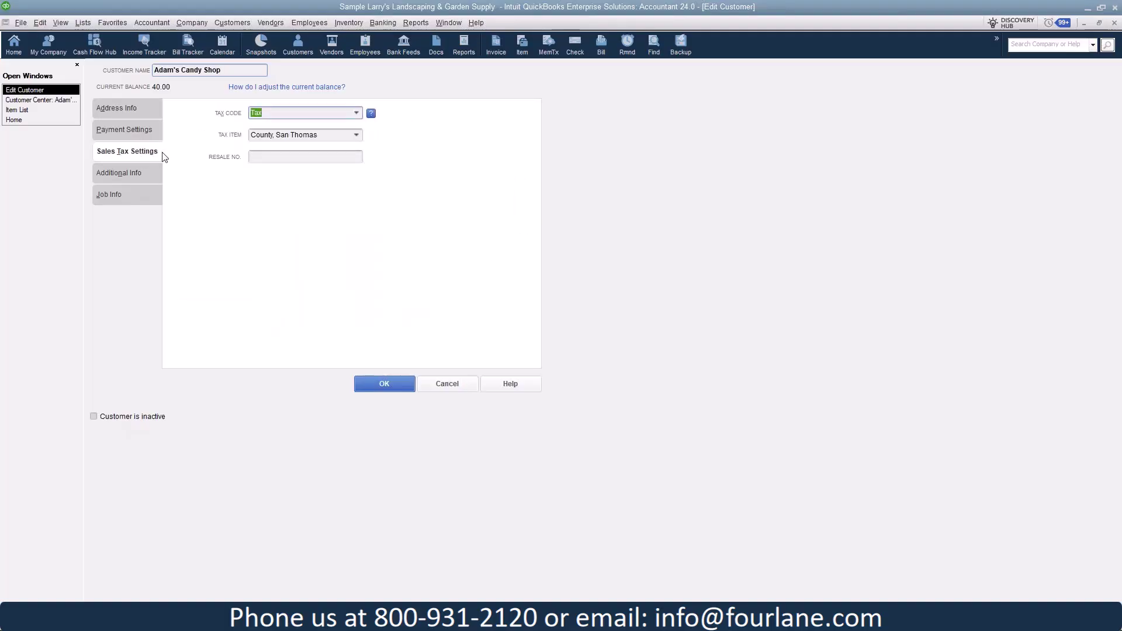
Examine the customer's tax code options, tax item options, resale number field and address details, and close the record
left_click(356, 114)
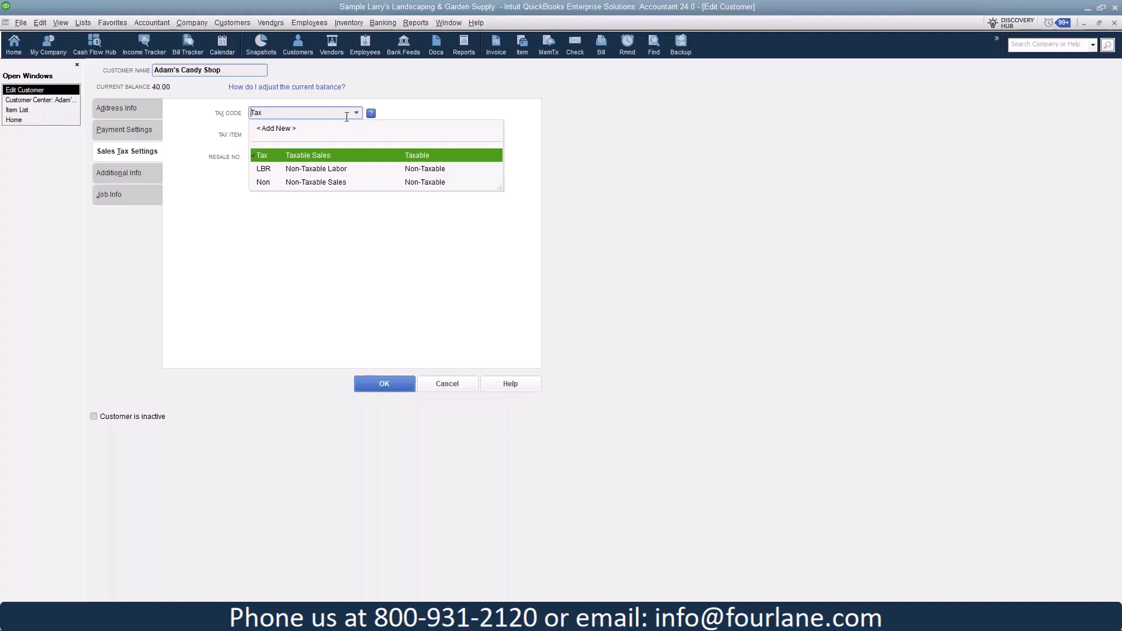
left_click(356, 113)
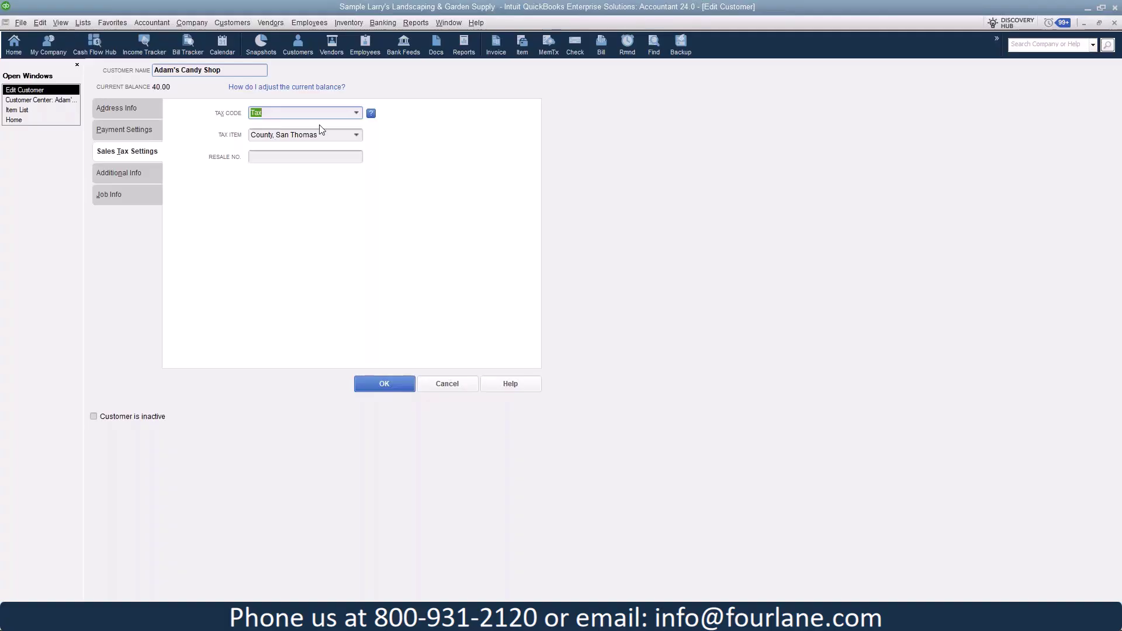
left_click(356, 135)
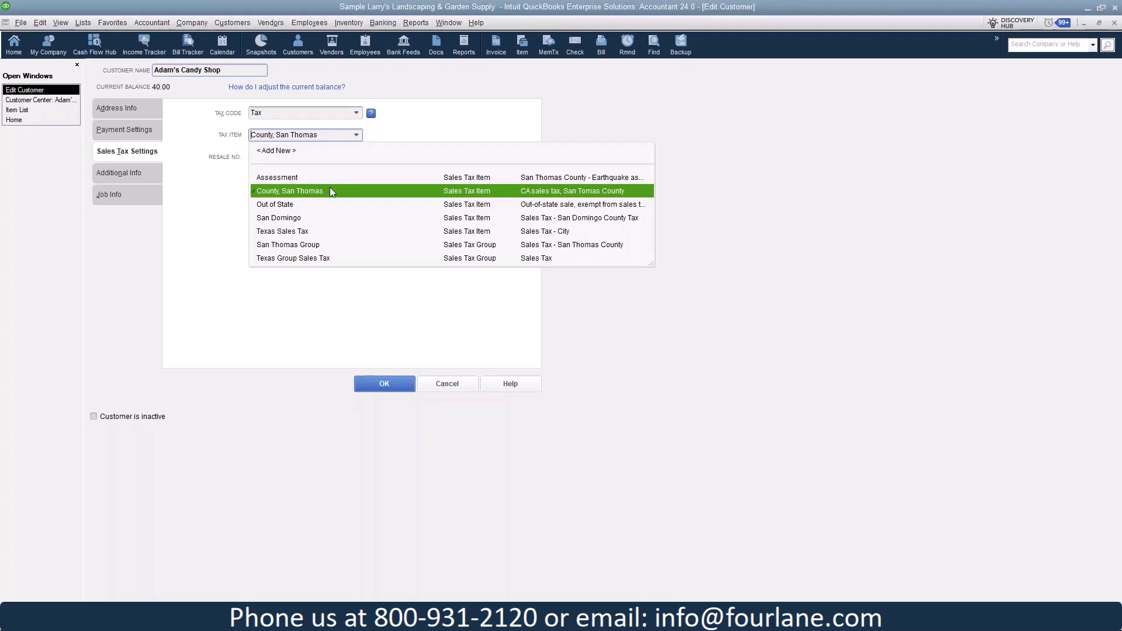
left_click(408, 141)
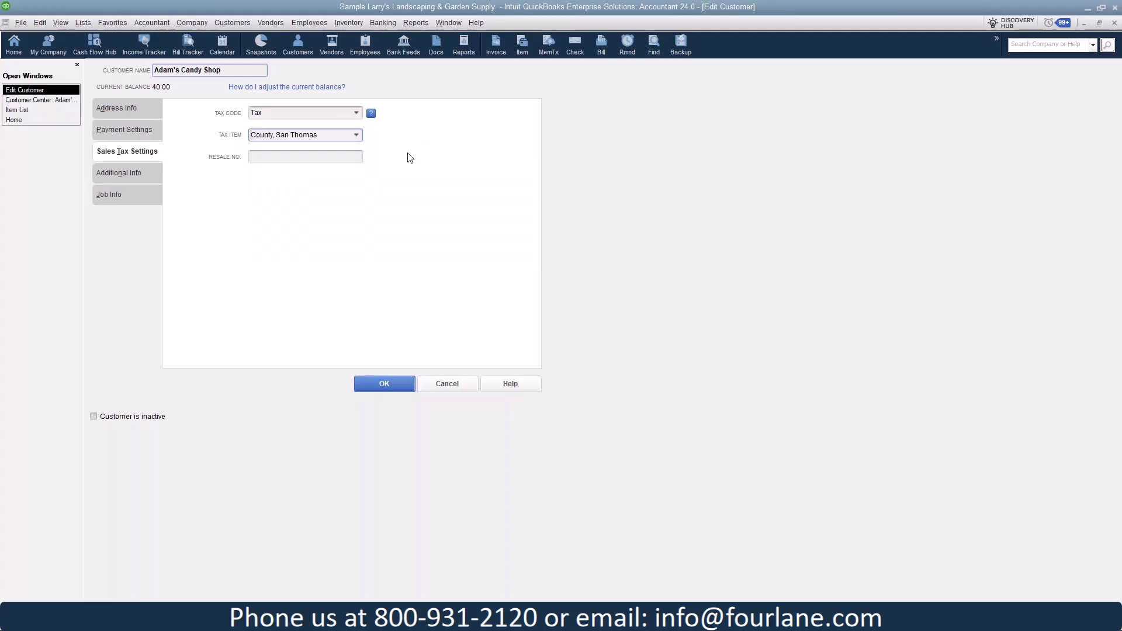
left_click(311, 157)
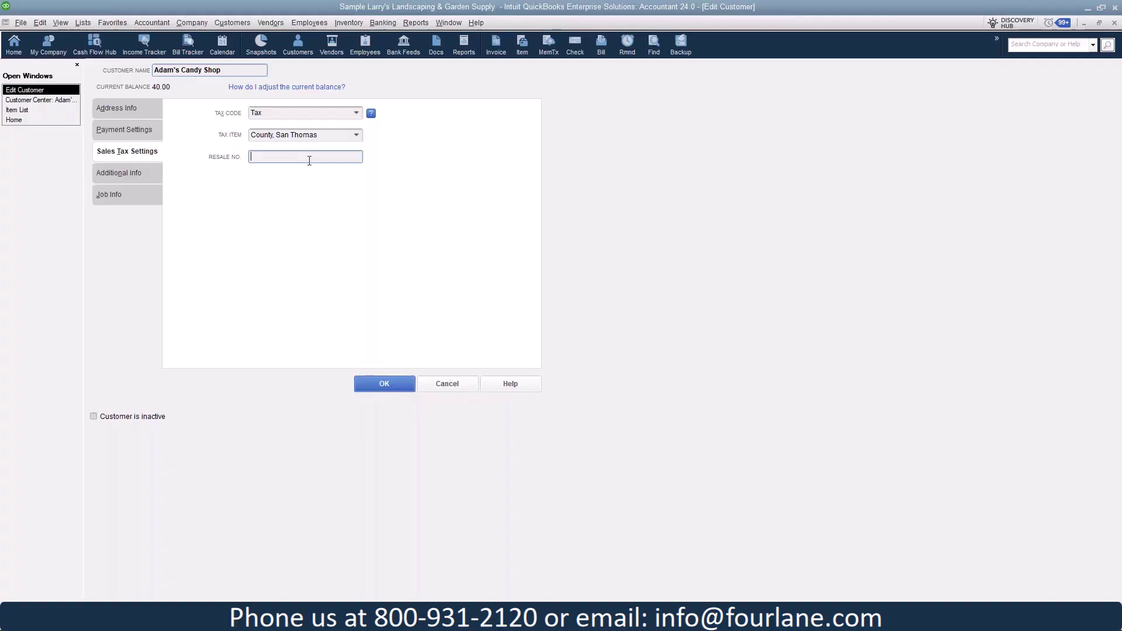
left_click(356, 112)
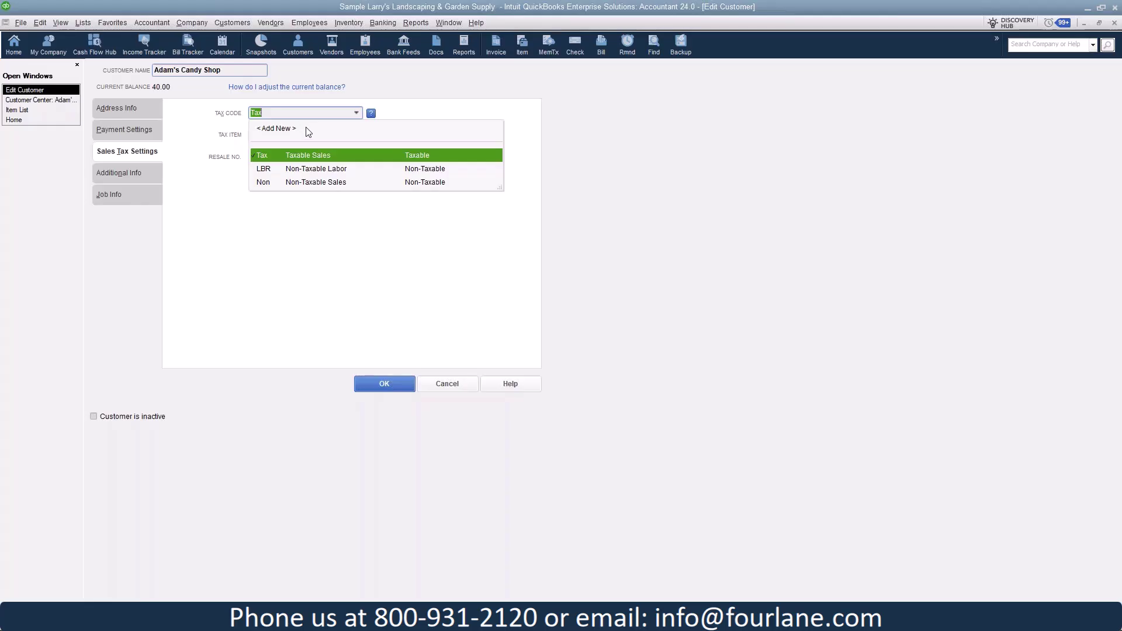
left_click(527, 177)
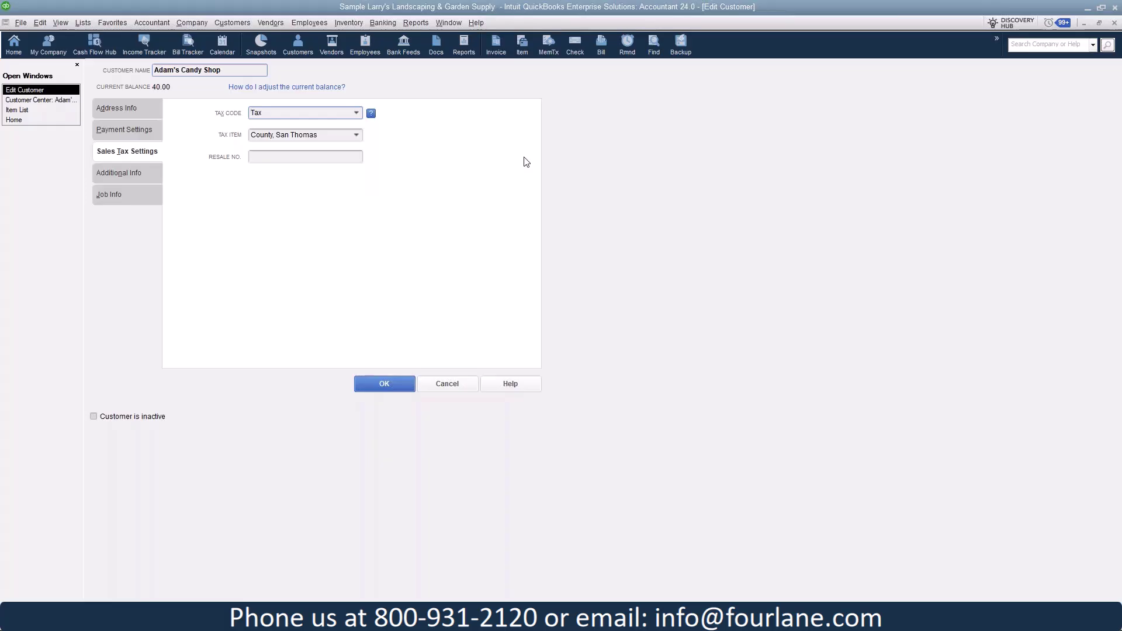
left_click(121, 107)
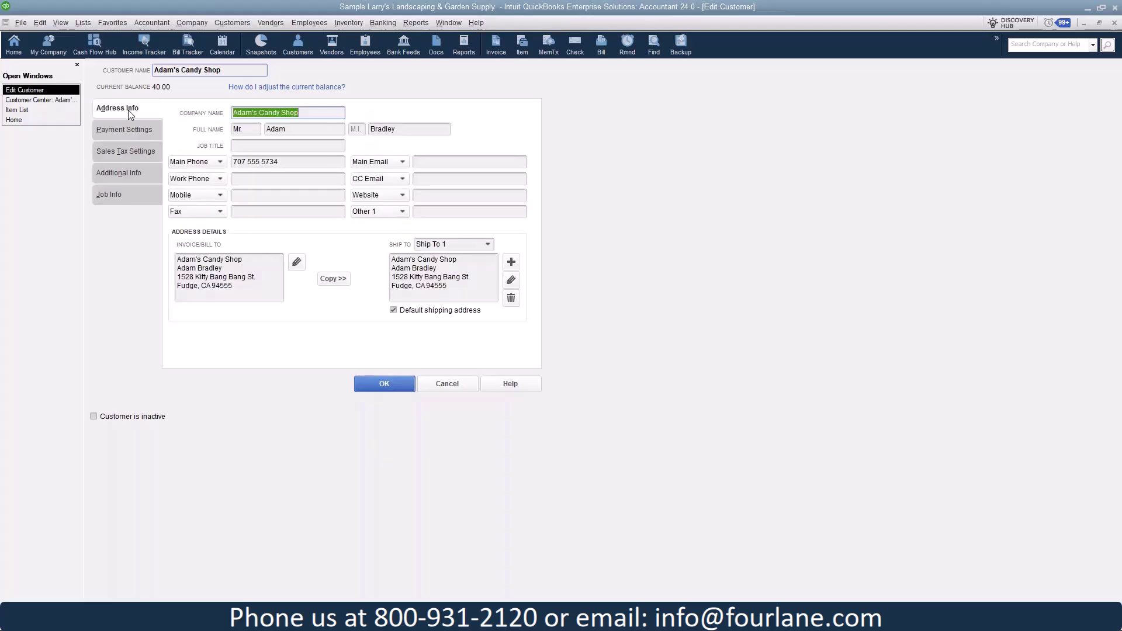
left_click(383, 386)
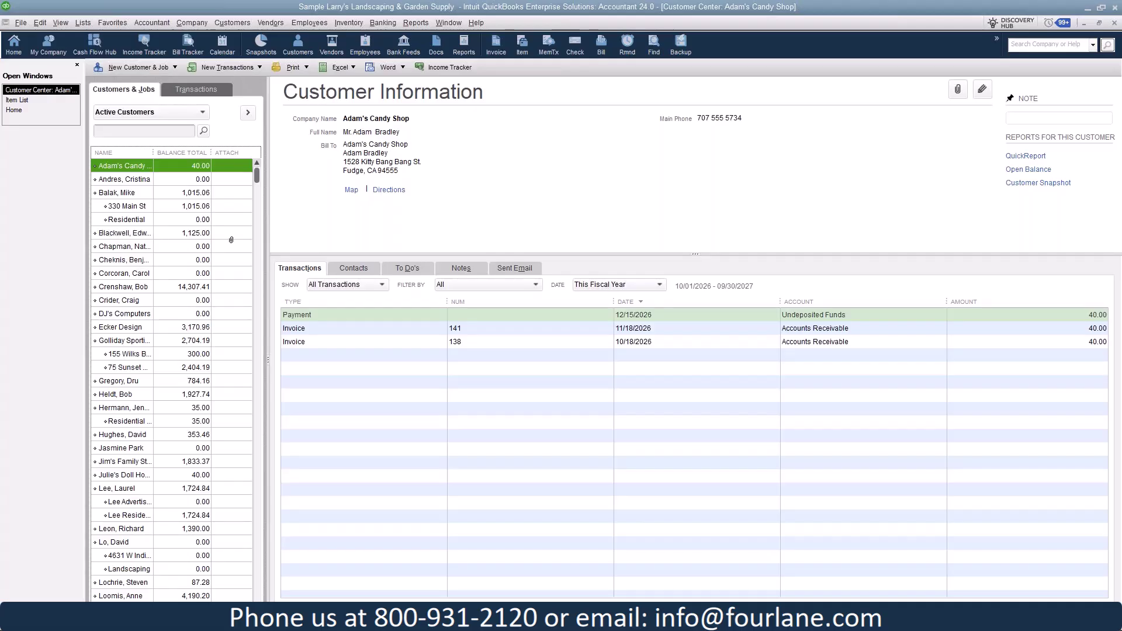
Return to the item list and check the tax code of the Gardening service item without changing it
left_click(17, 100)
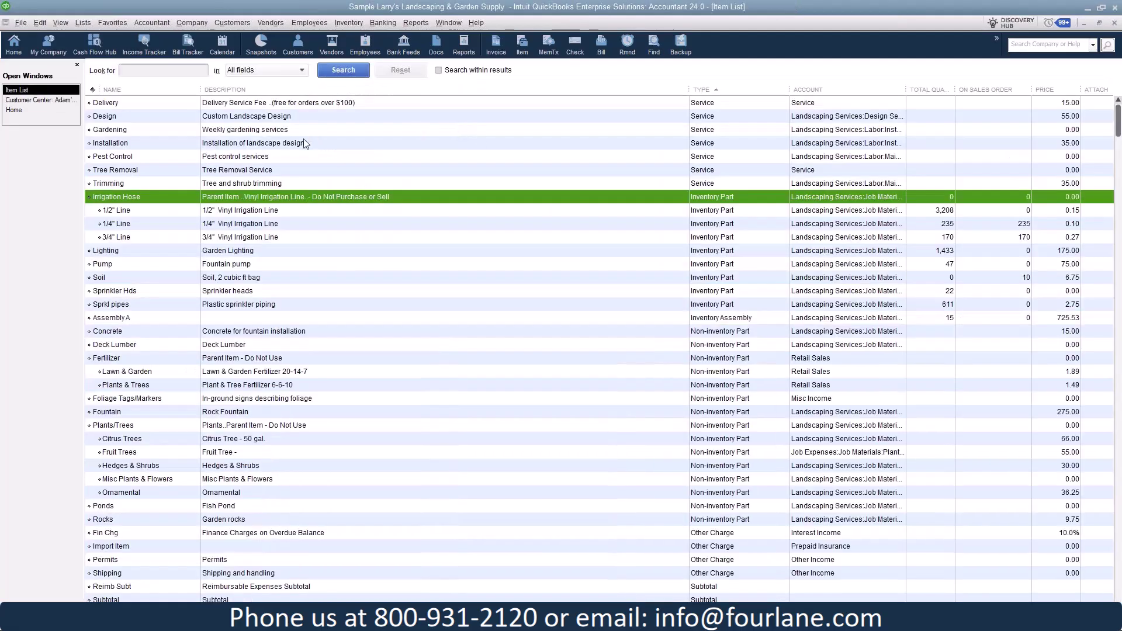
left_click(271, 131)
double_click(271, 131)
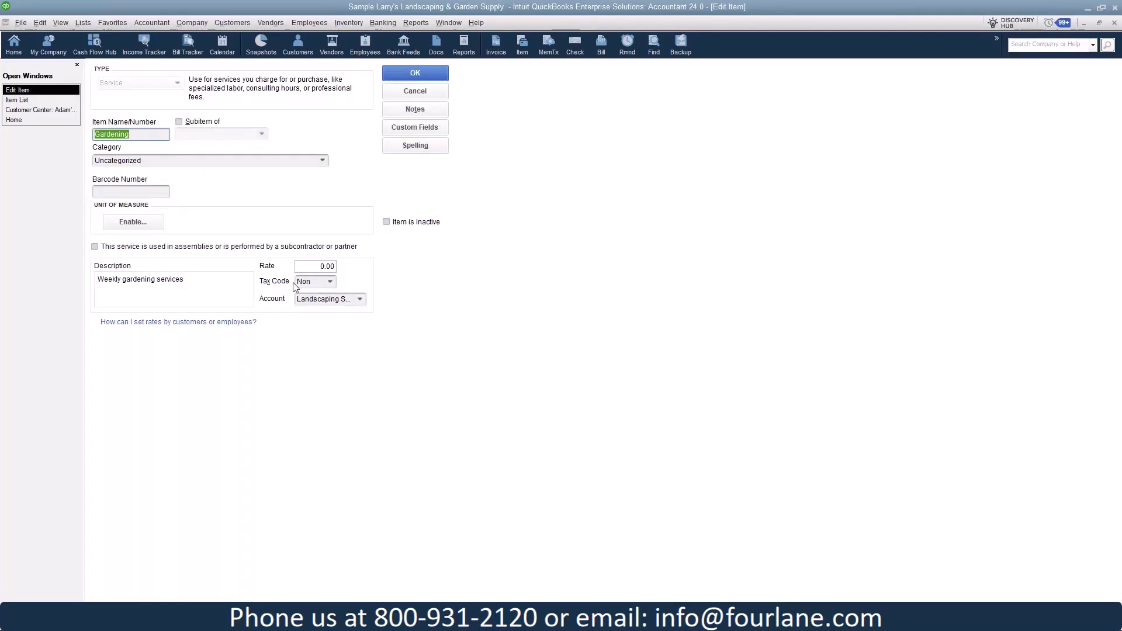
left_click(429, 92)
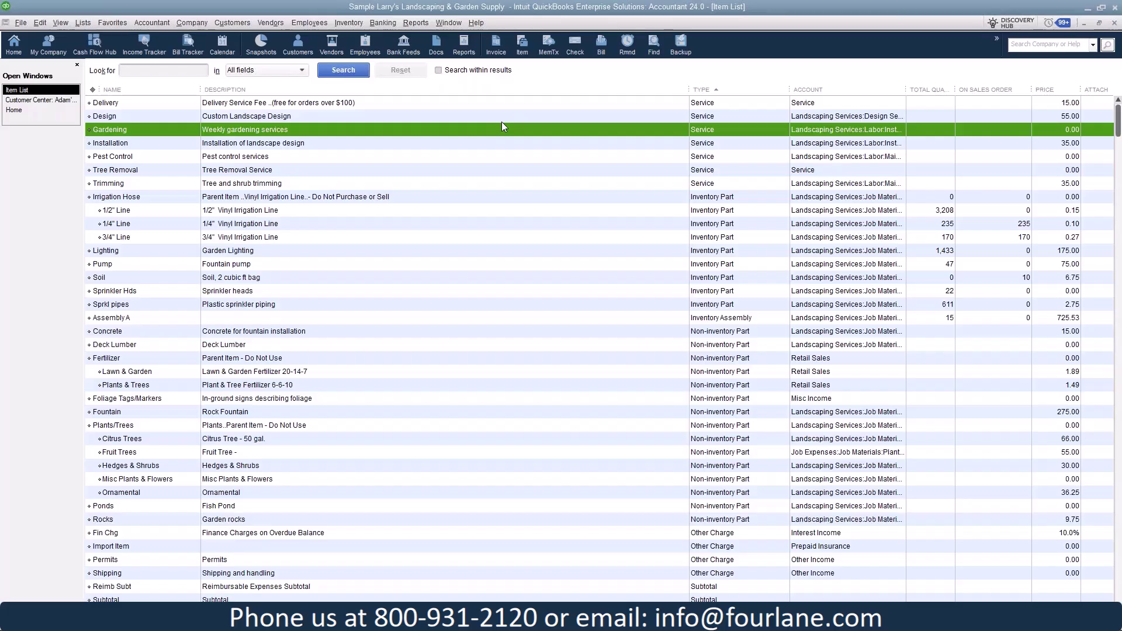
left_click(312, 157)
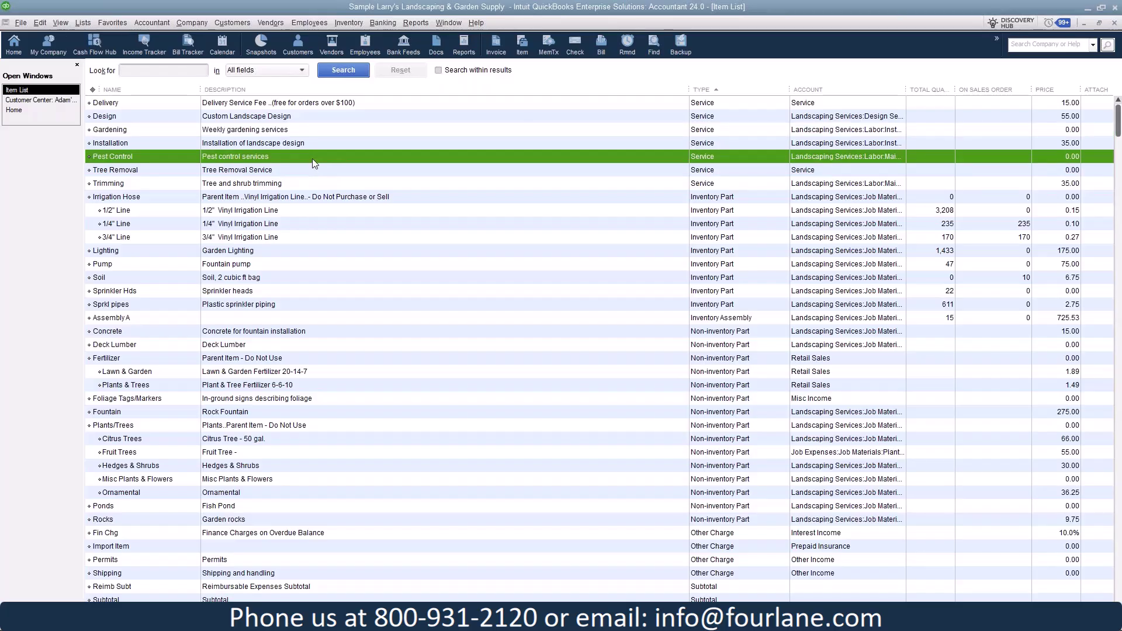
left_click(315, 211)
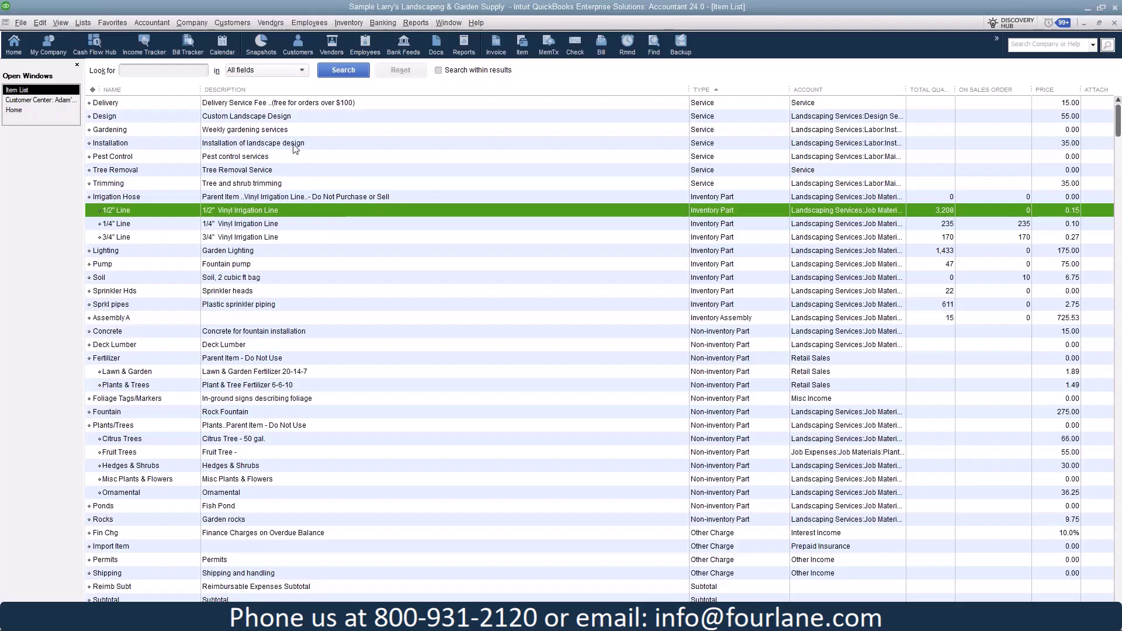
Start a new invoice from the home page for the customer DJ's Computers
left_click(34, 109)
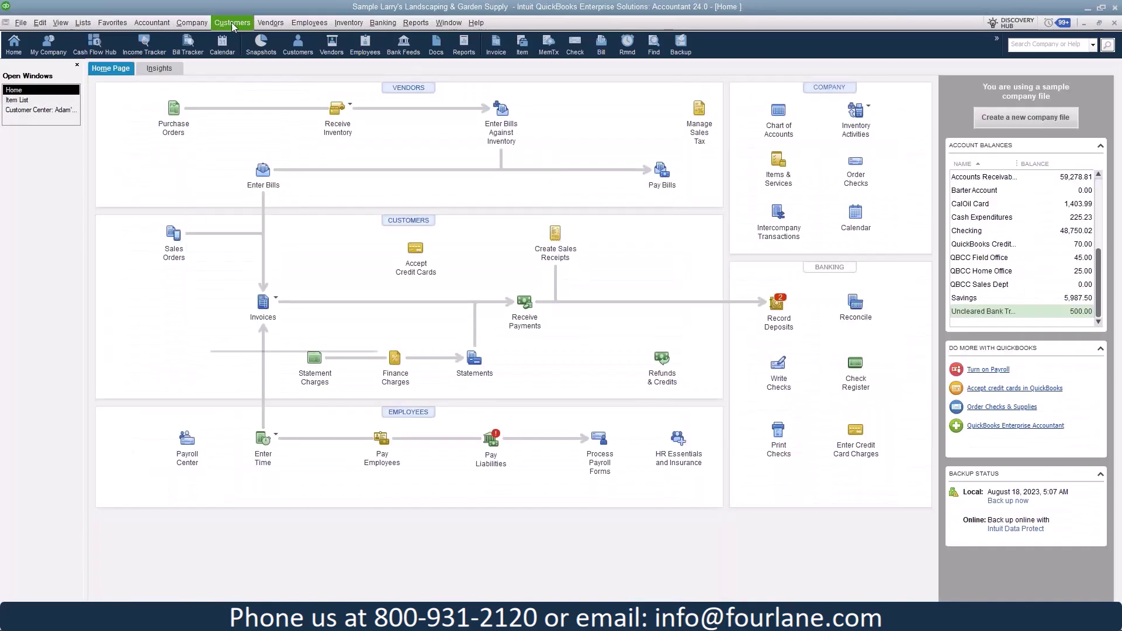
left_click(232, 23)
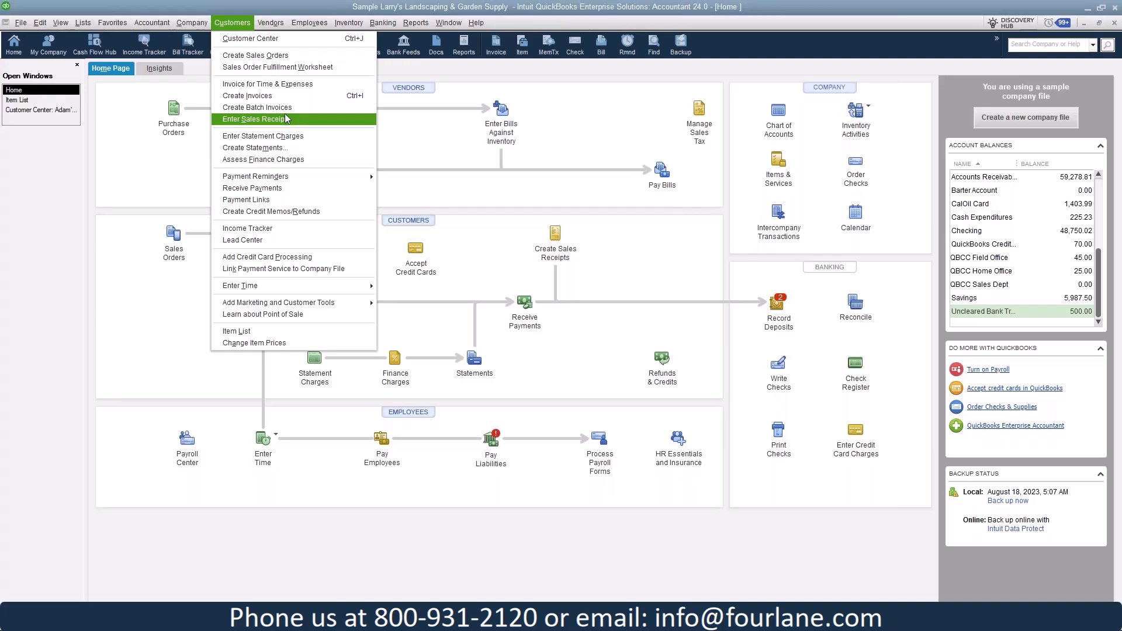
left_click(251, 98)
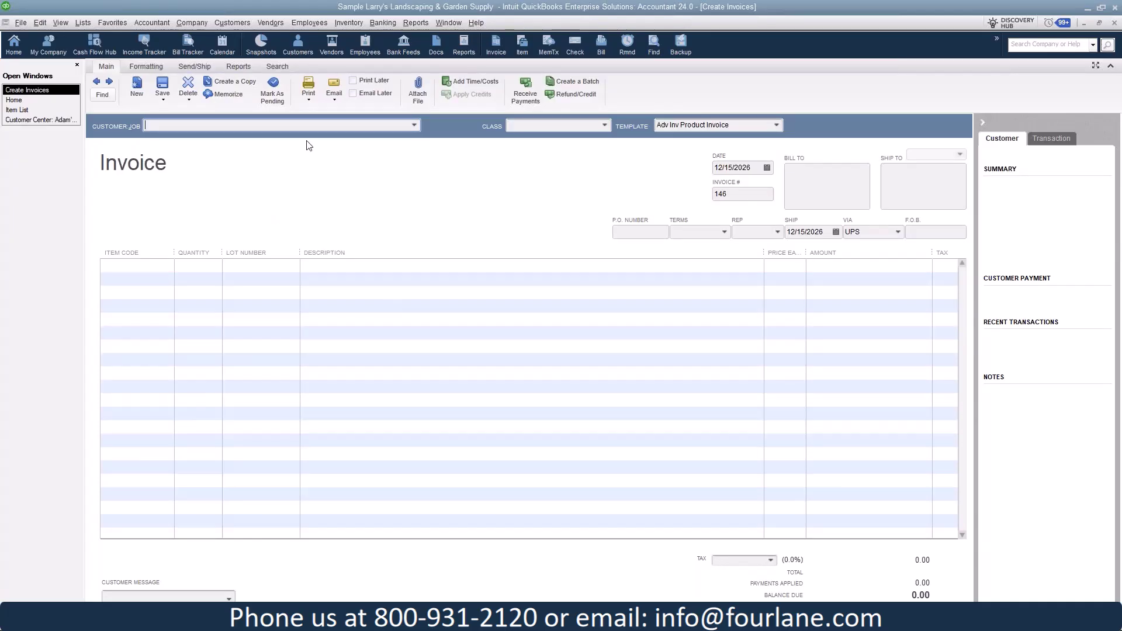
left_click(414, 124)
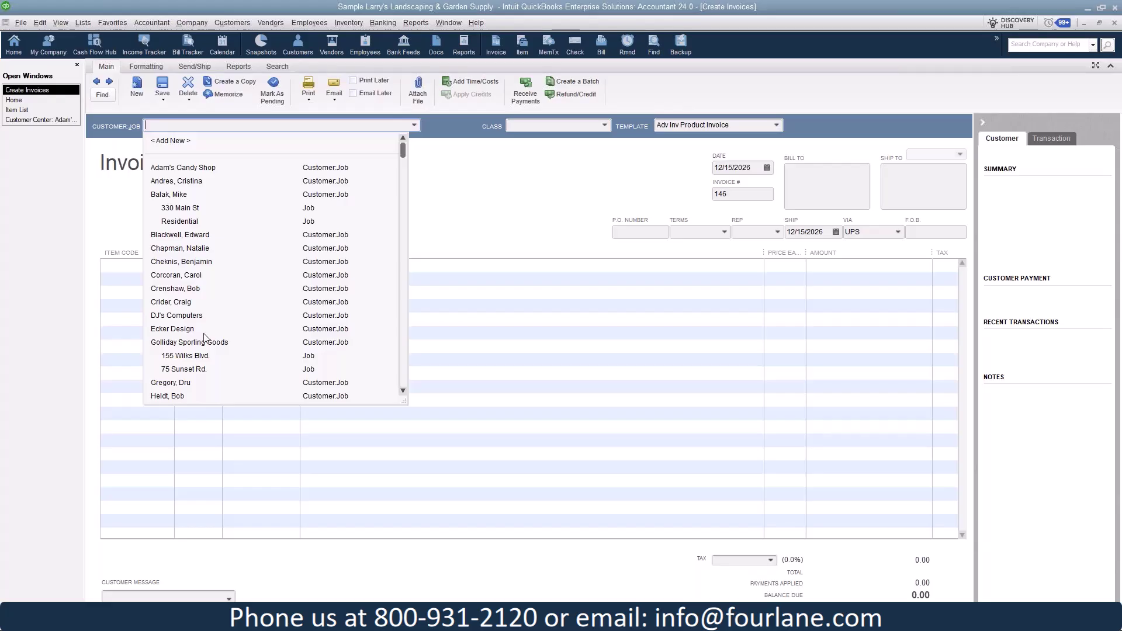
scroll(209, 331, "down", 2)
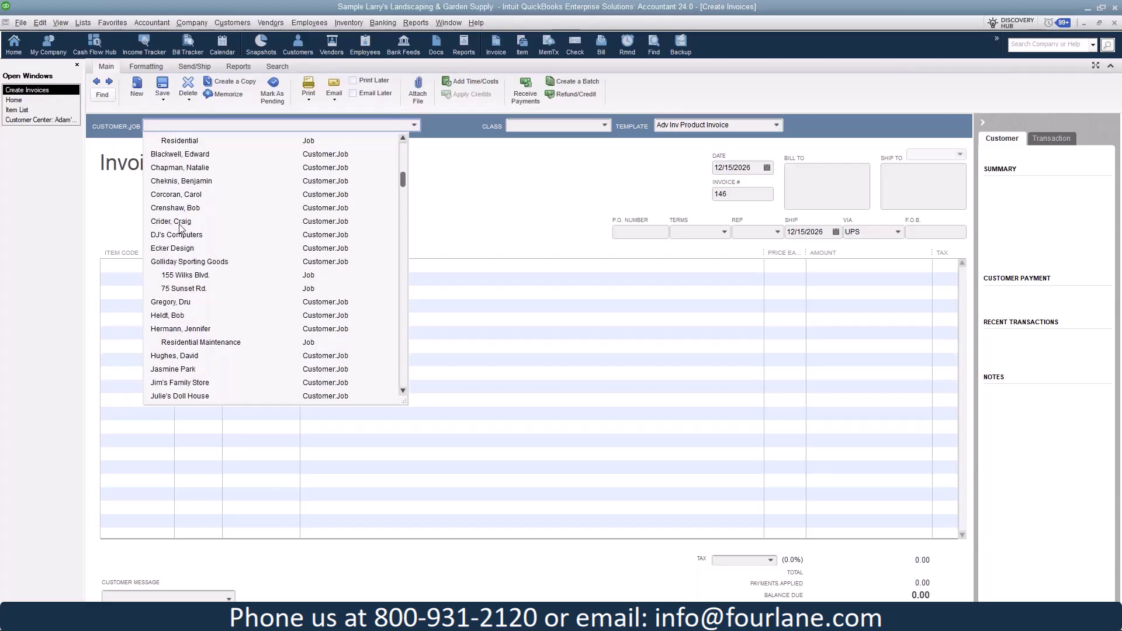
left_click(178, 235)
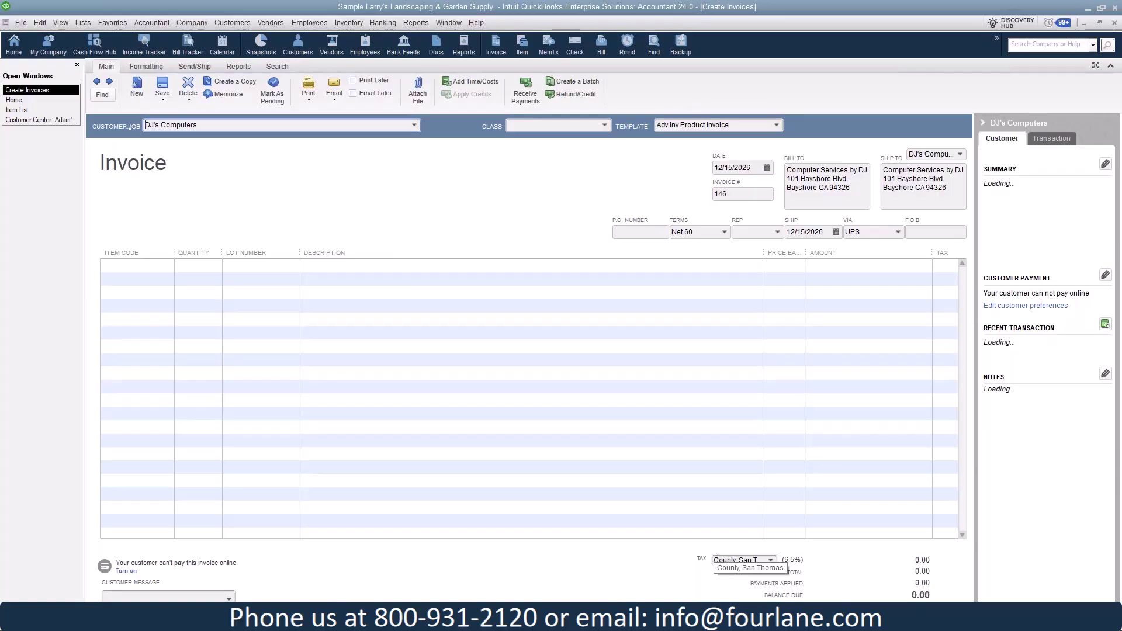
Change the invoice's sales tax item to San Domingo
left_click(733, 560)
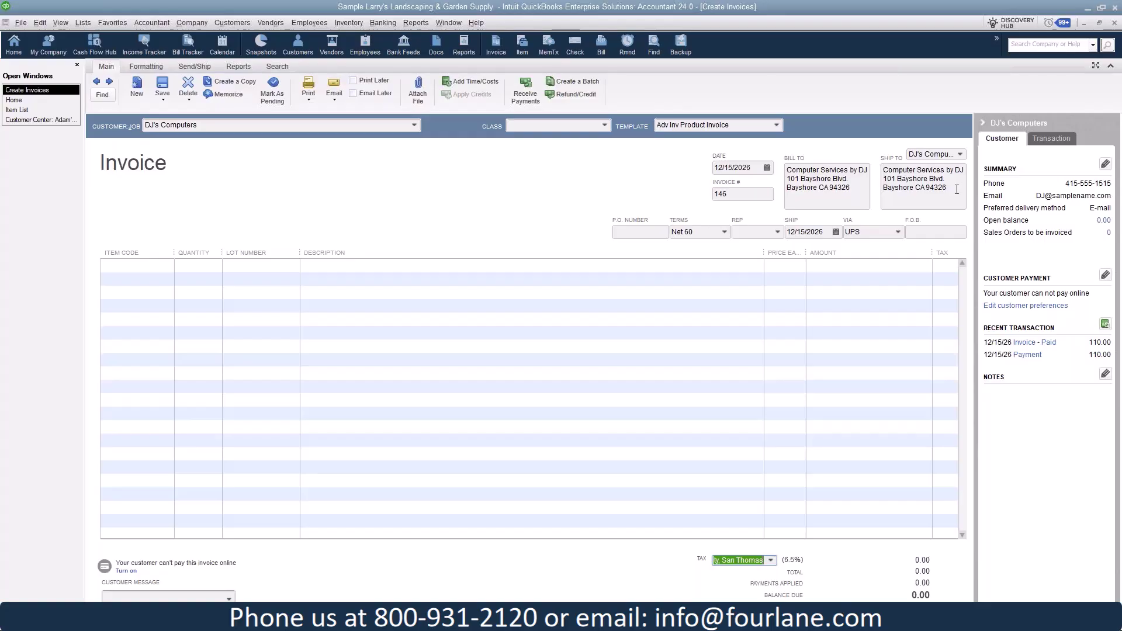
left_click(771, 560)
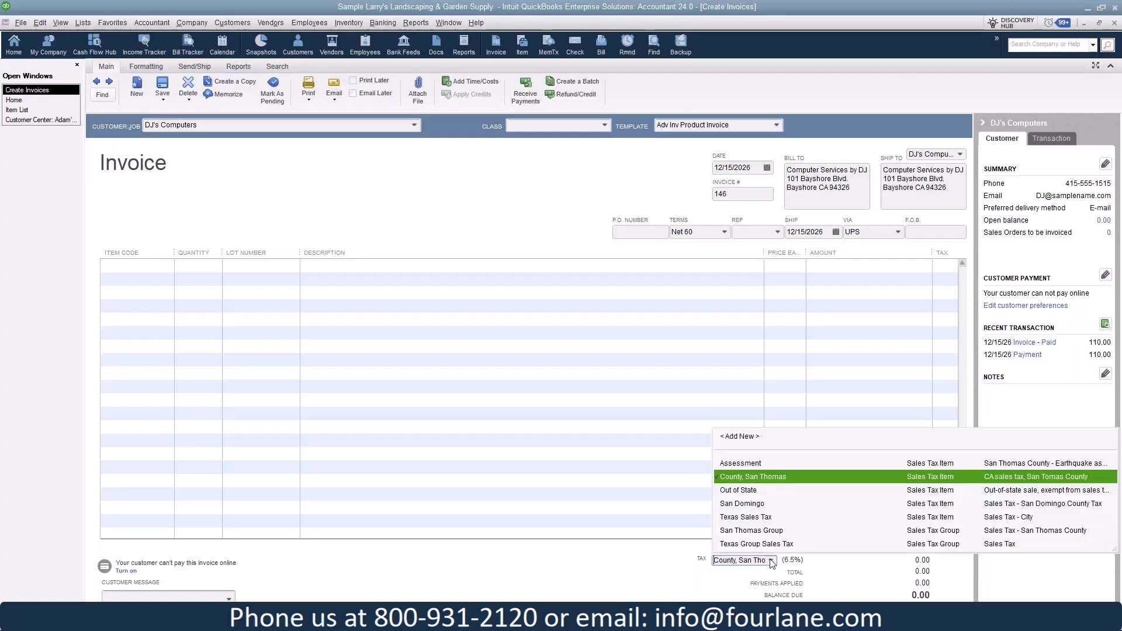
left_click(757, 506)
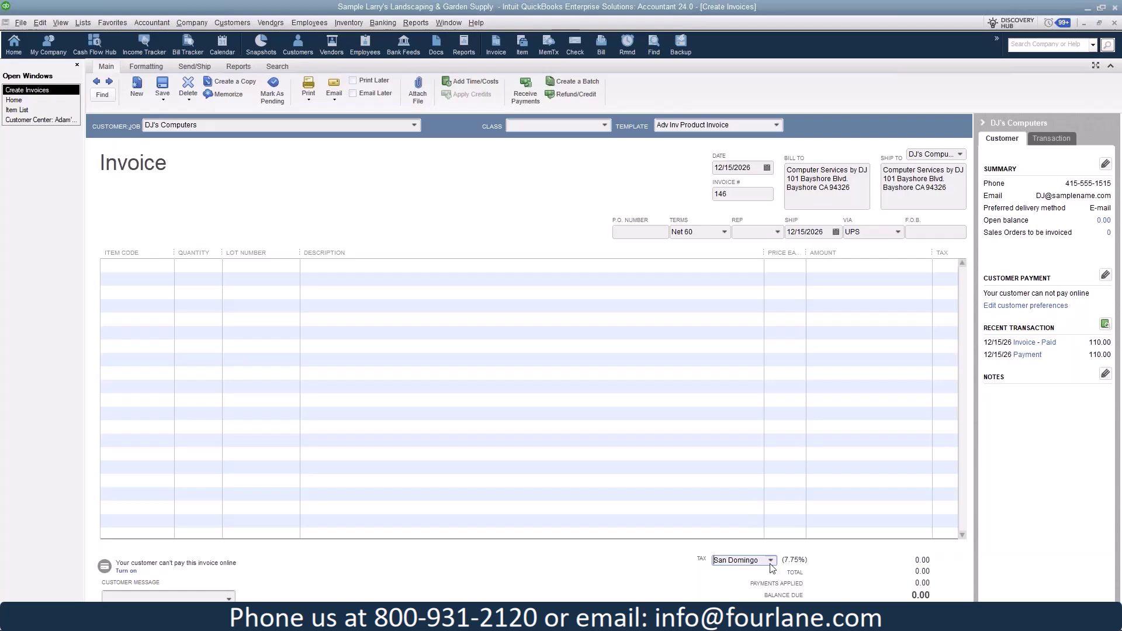
Add the 1/2" Line irrigation hose item to the invoice's first line and dismiss the lot number warning
left_click(154, 265)
left_click(168, 266)
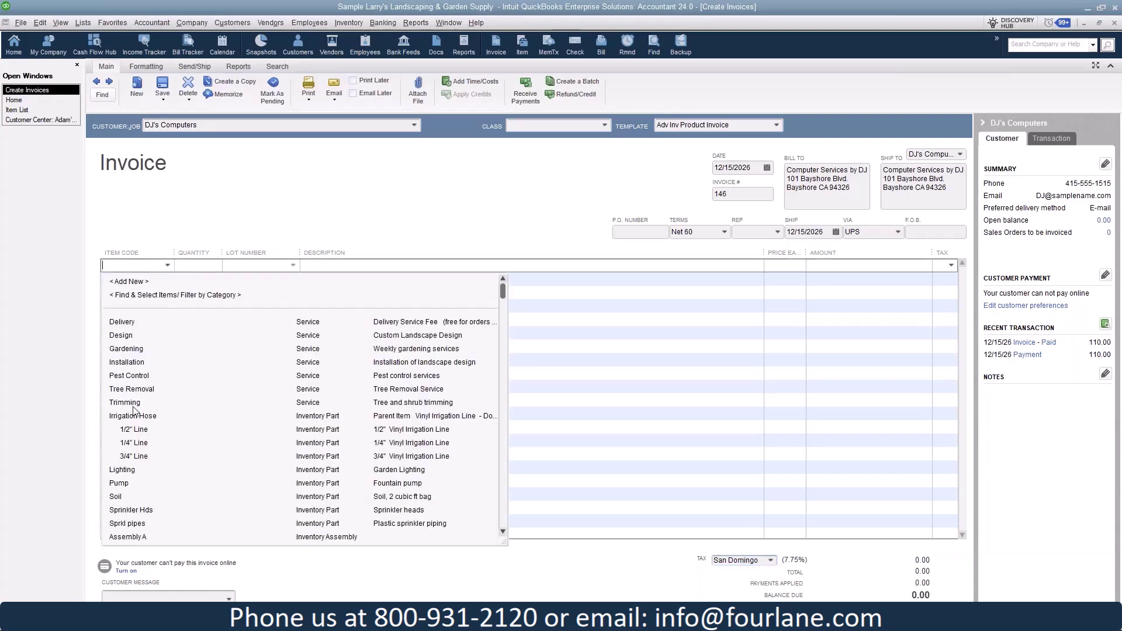
left_click(145, 425)
left_click(196, 273)
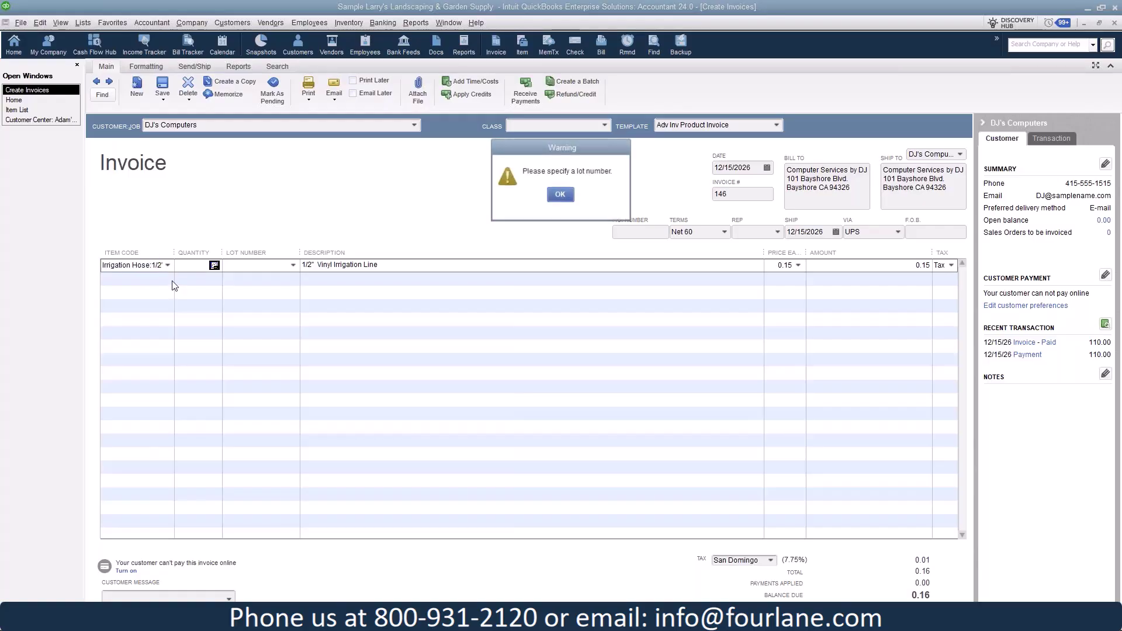
left_click(560, 195)
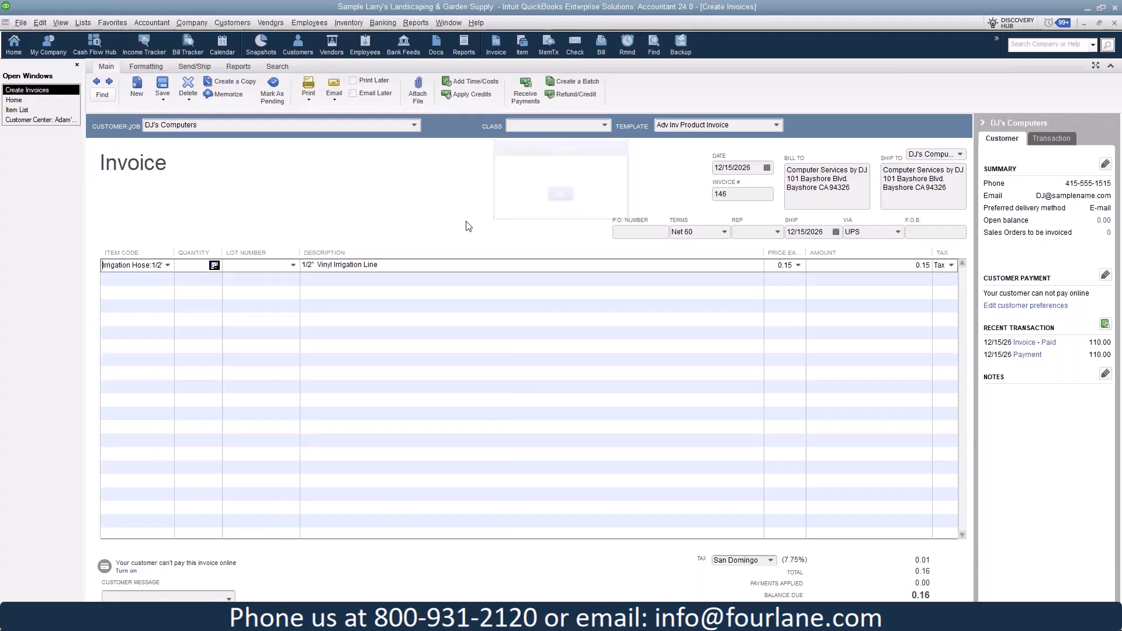
Add the Pump inventory item to the invoice's second line
left_click(167, 279)
left_click(119, 496)
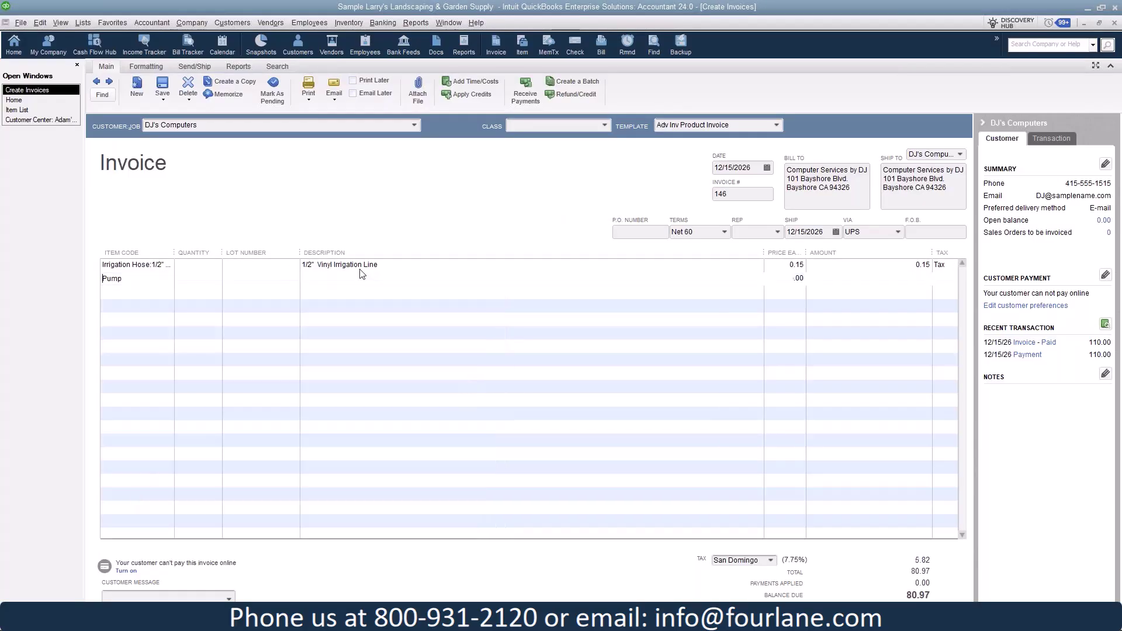
left_click(187, 268)
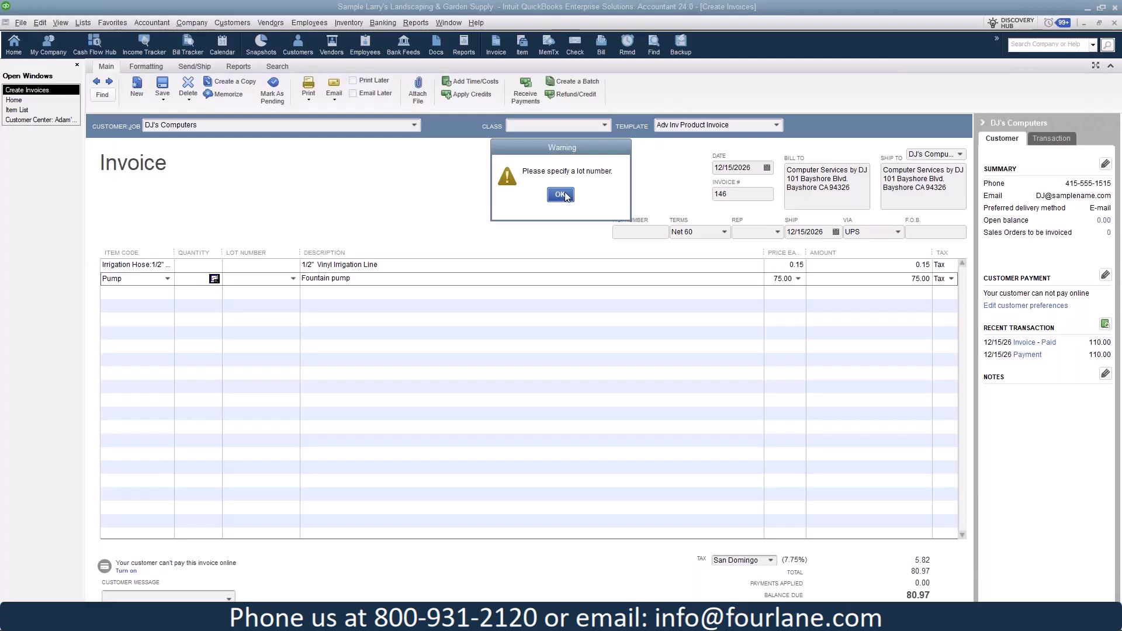
Set the quantity to 5 on both the irrigation hose and Pump invoice lines, dismissing the lot number warnings
left_click(560, 195)
type("5")
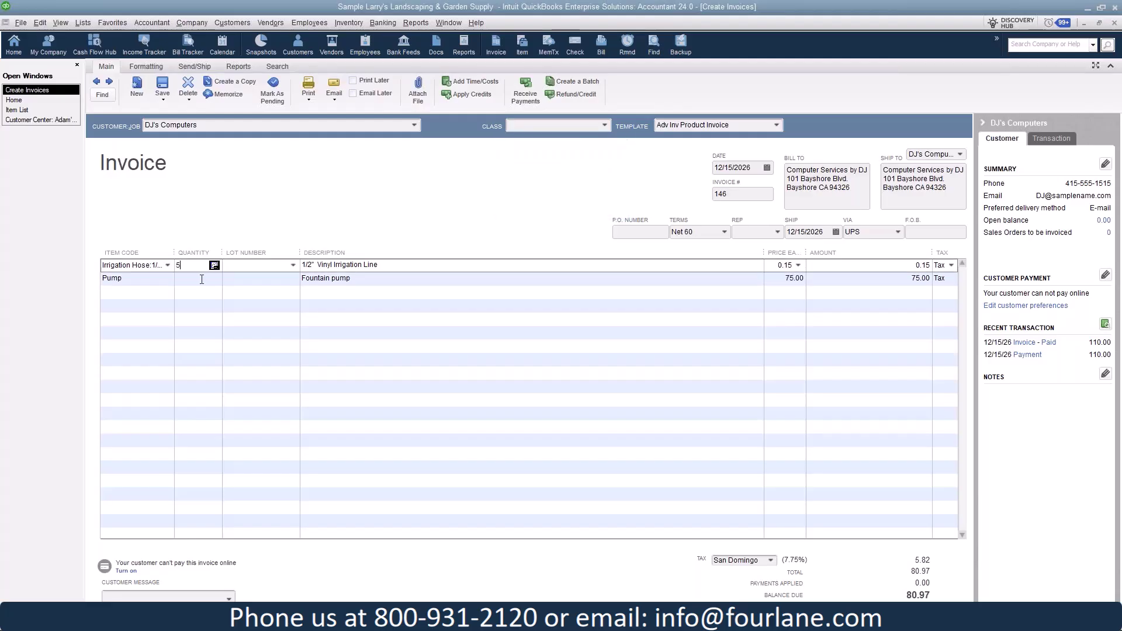
left_click(203, 284)
left_click(559, 194)
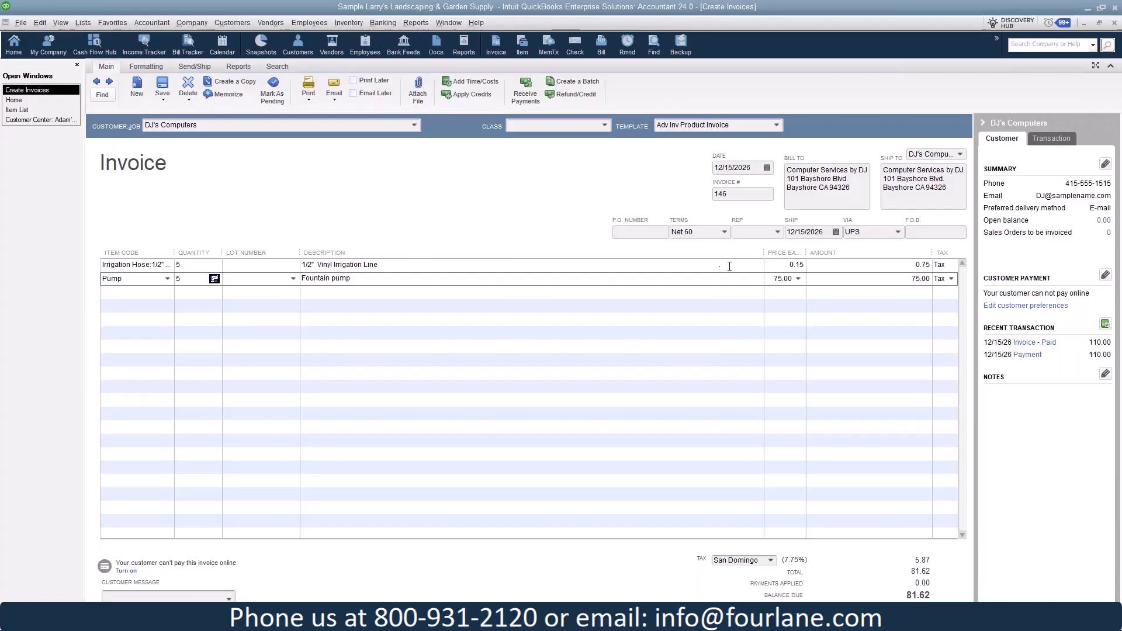
left_click(774, 264)
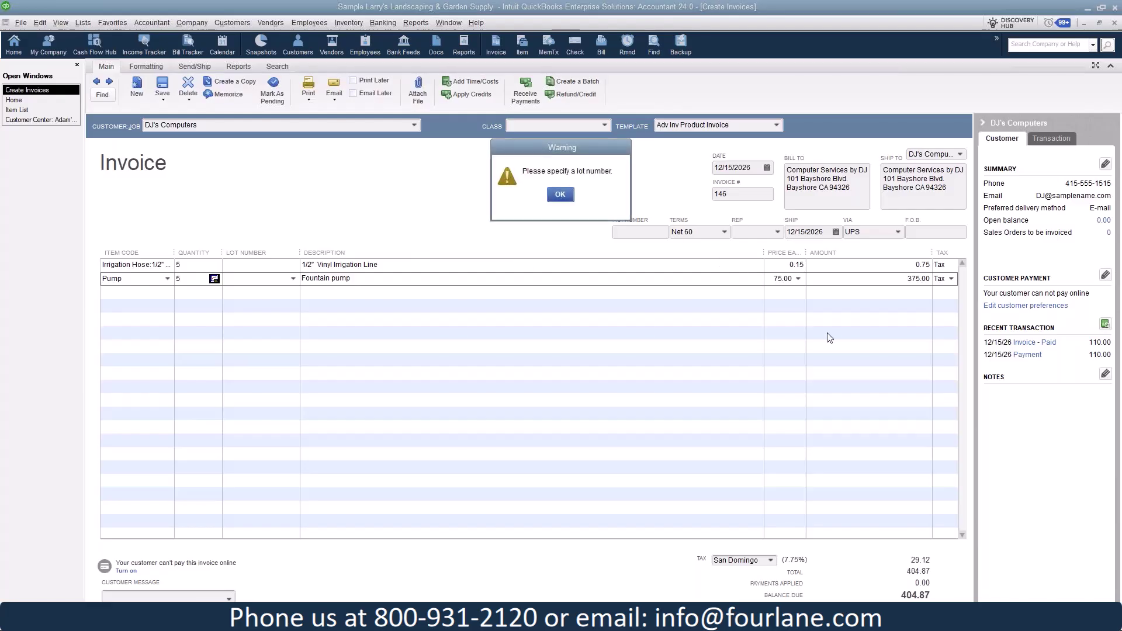
left_click(561, 196)
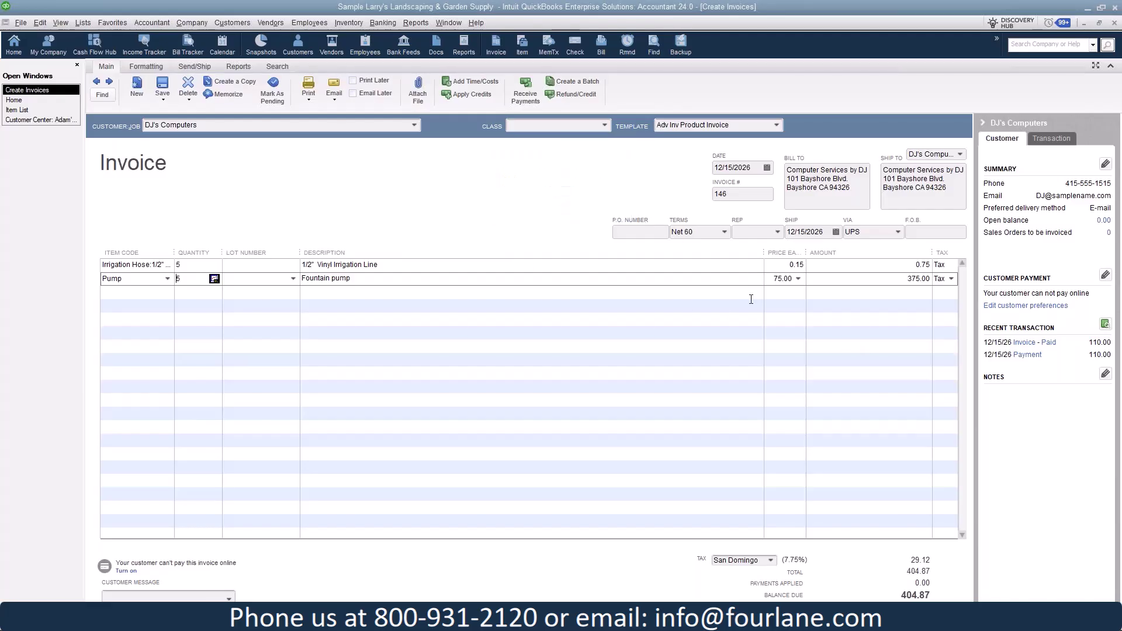
Set the irrigation hose line's quantity to 50 and dismiss the lot number warning
left_click(198, 265)
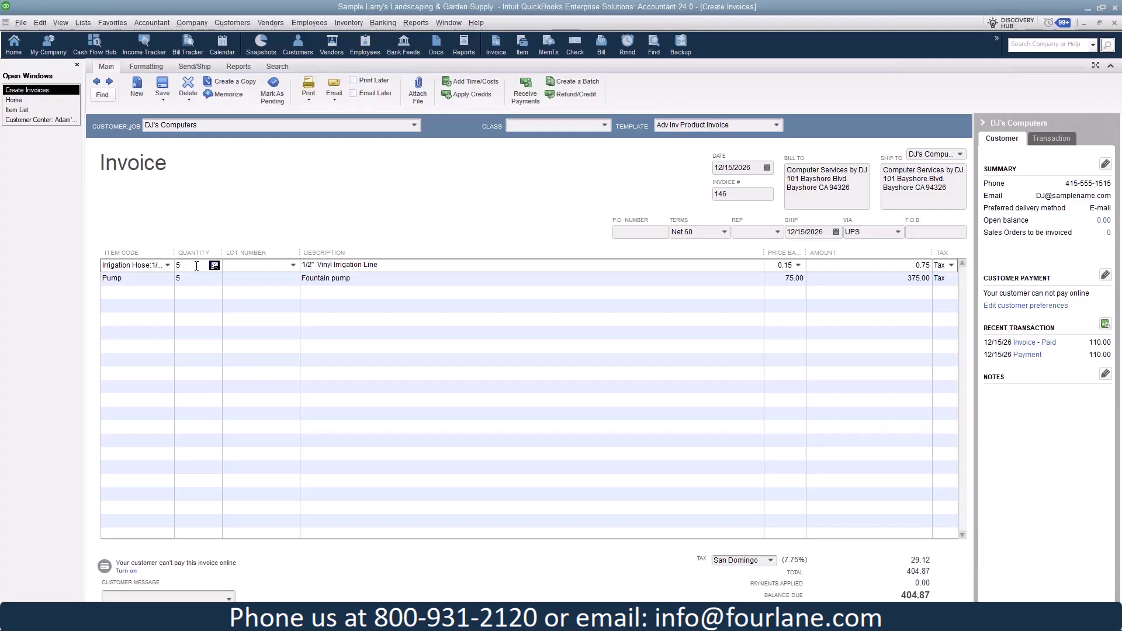
type("0")
key("Tab")
left_click(384, 278)
left_click(560, 194)
left_click(362, 278)
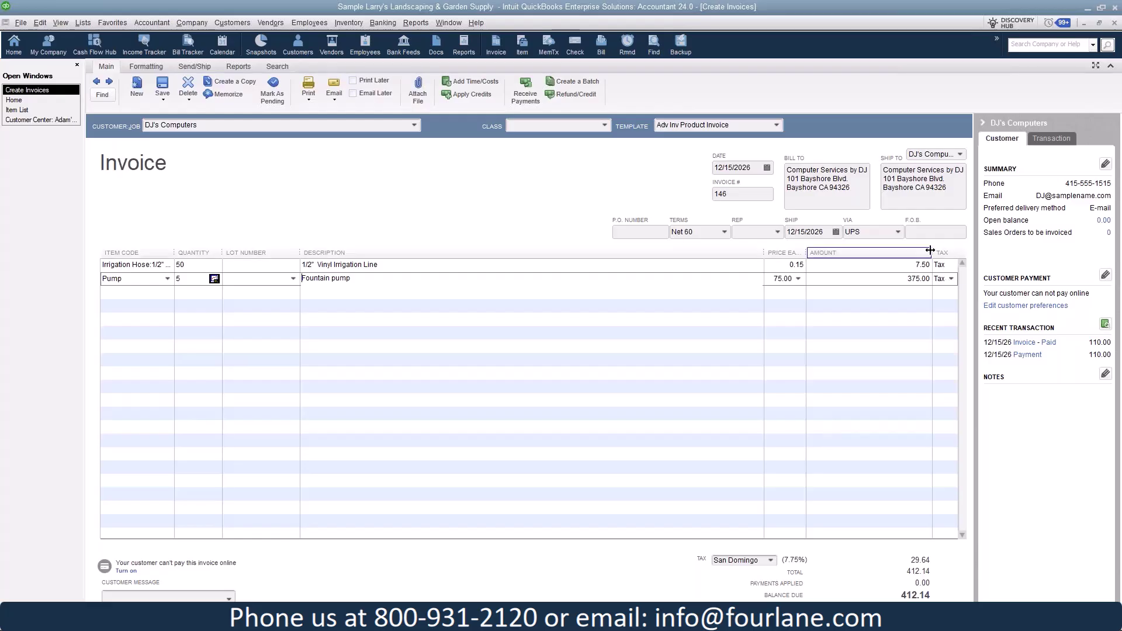
Widen the invoice's Tax column and view the available customer tax codes without changing the selection
left_click_drag(932, 252, 893, 252)
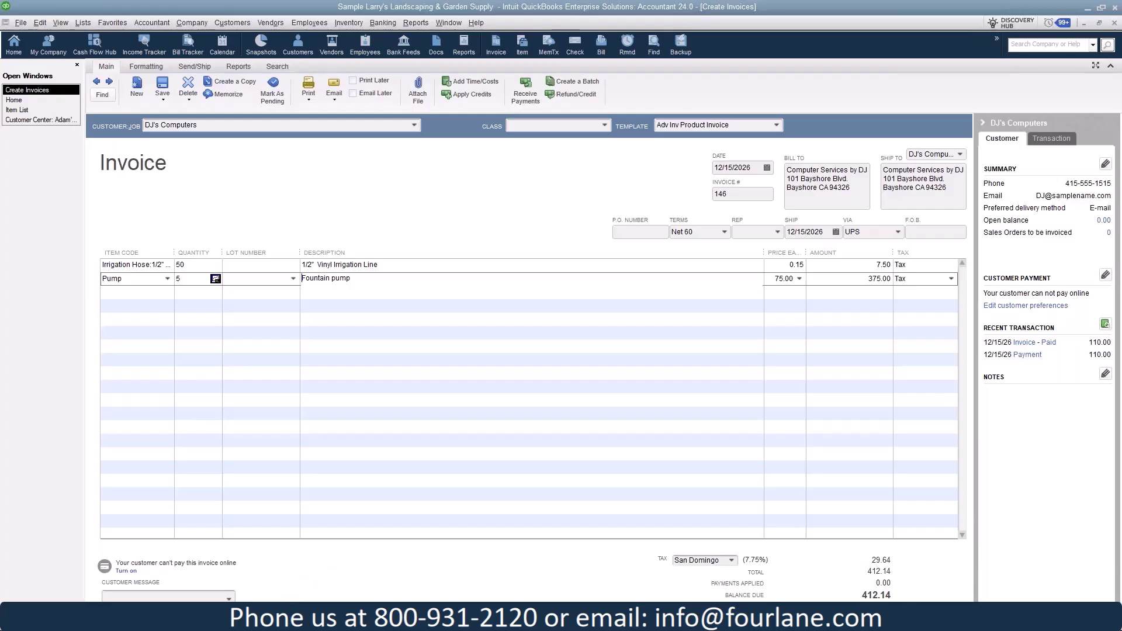
left_click(296, 615)
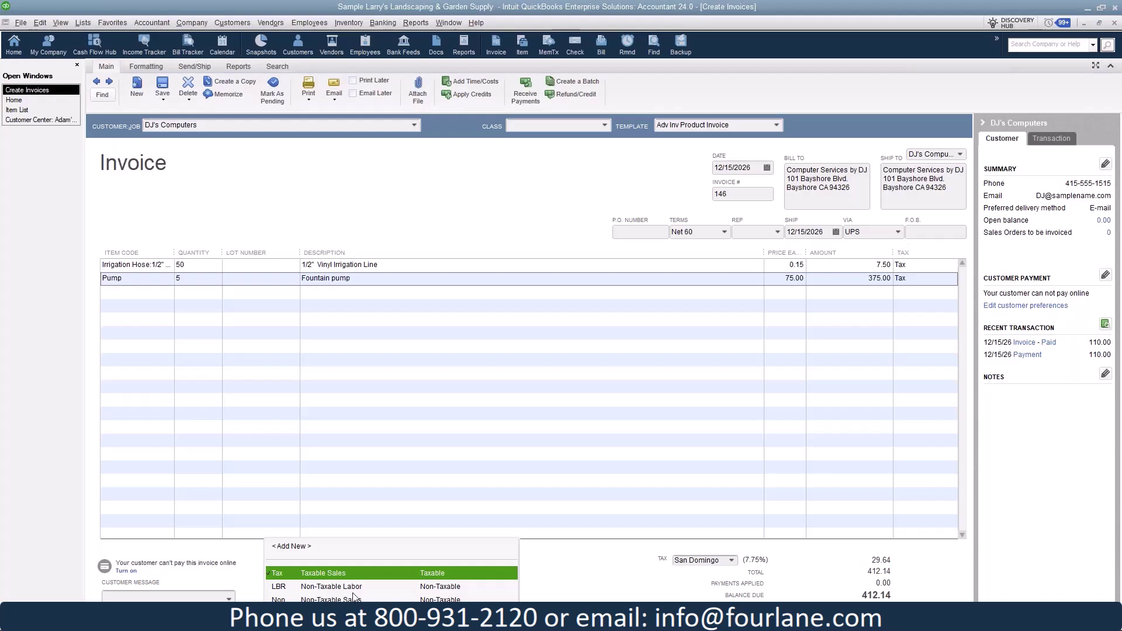
left_click(572, 570)
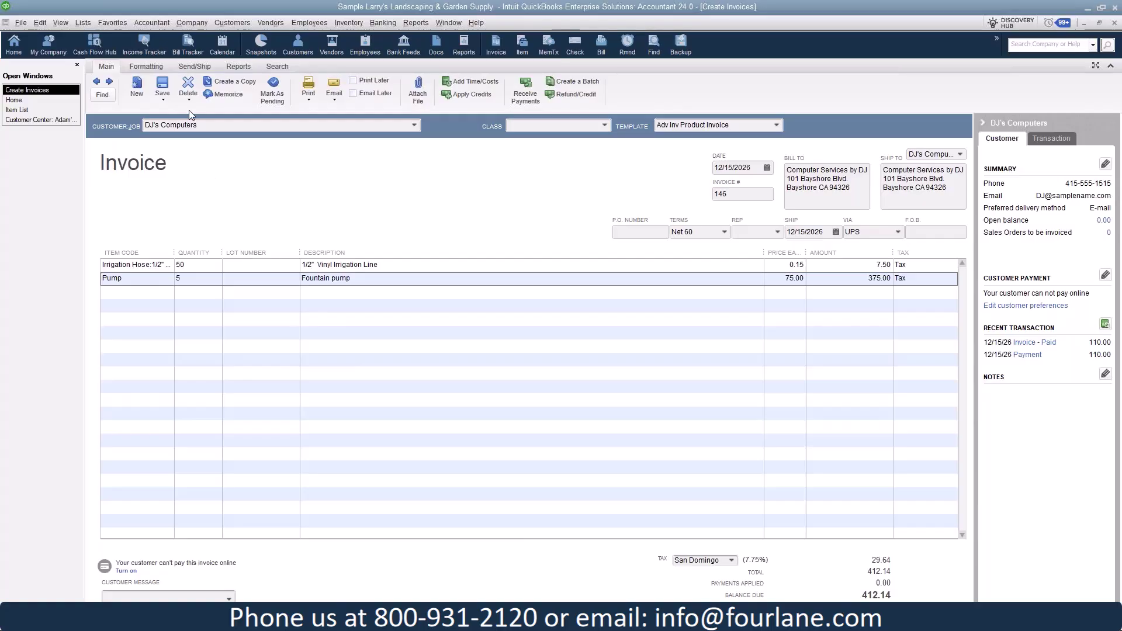
Save the invoice, keep the changed tax item for this transaction only, and close the invoice
left_click(163, 88)
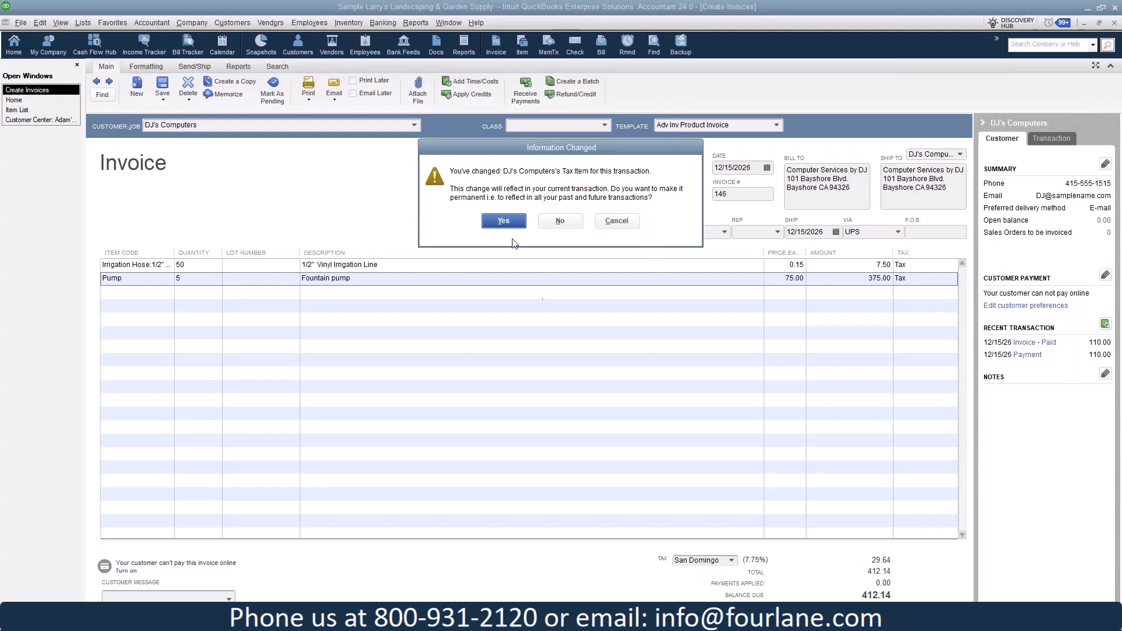
left_click_drag(514, 150, 501, 158)
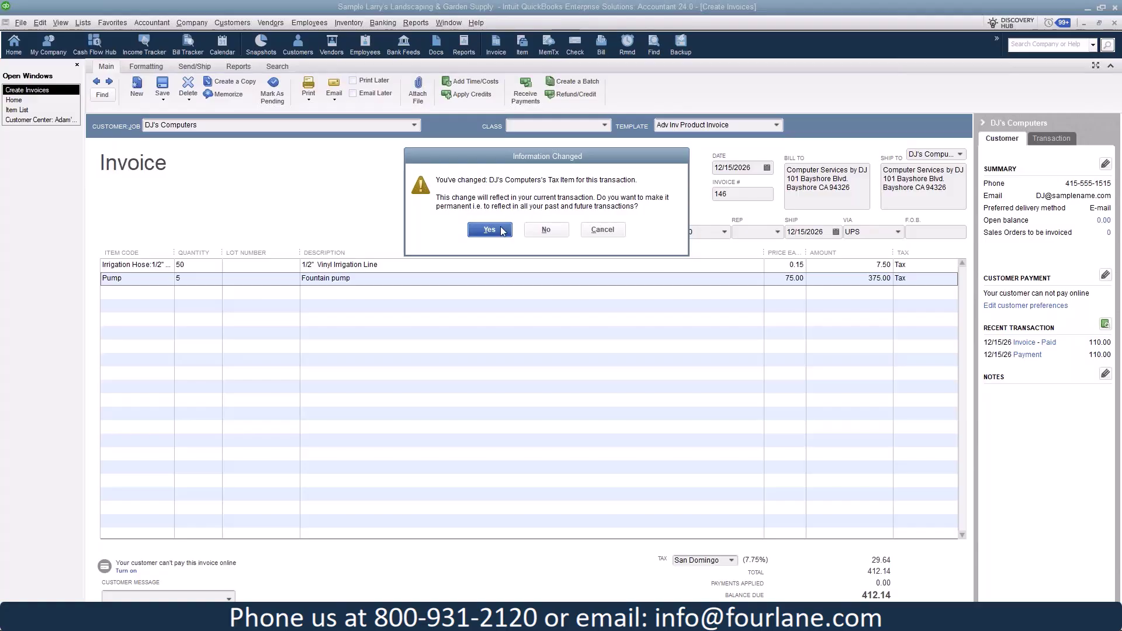
left_click(546, 230)
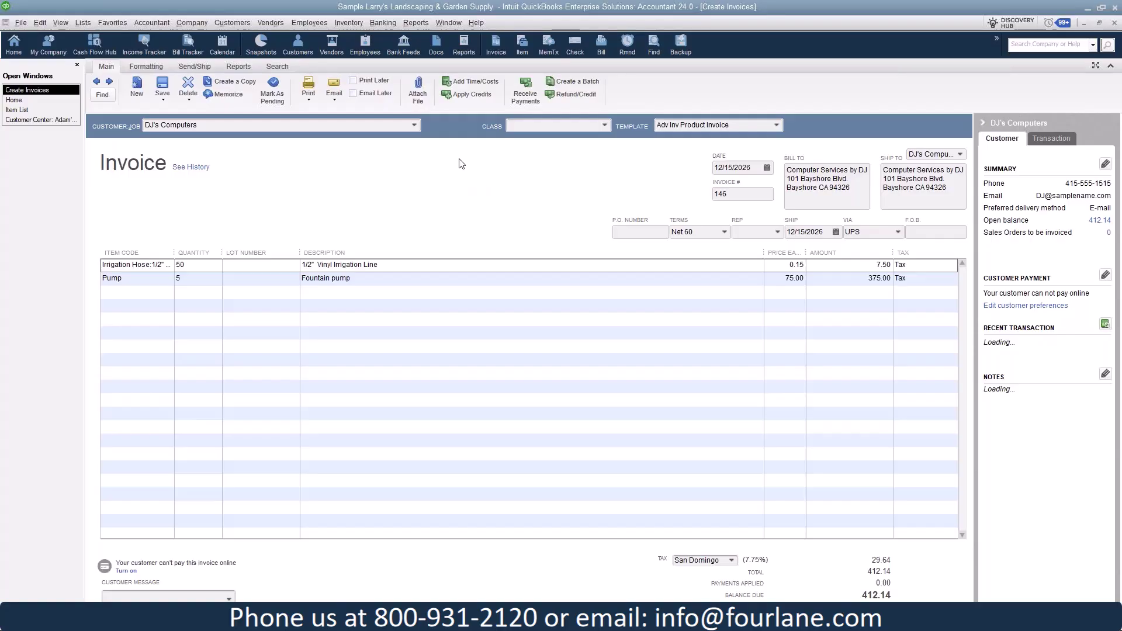
key("Escape")
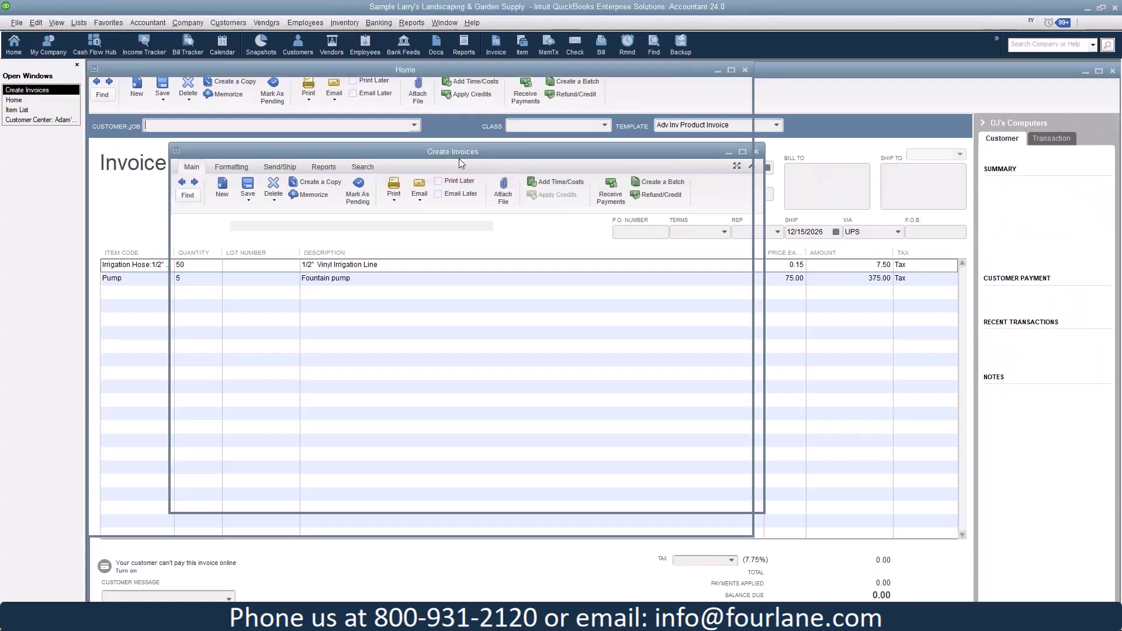
Open a blank sales receipt to examine its sales tax field, and close it without entering anything
left_click(231, 22)
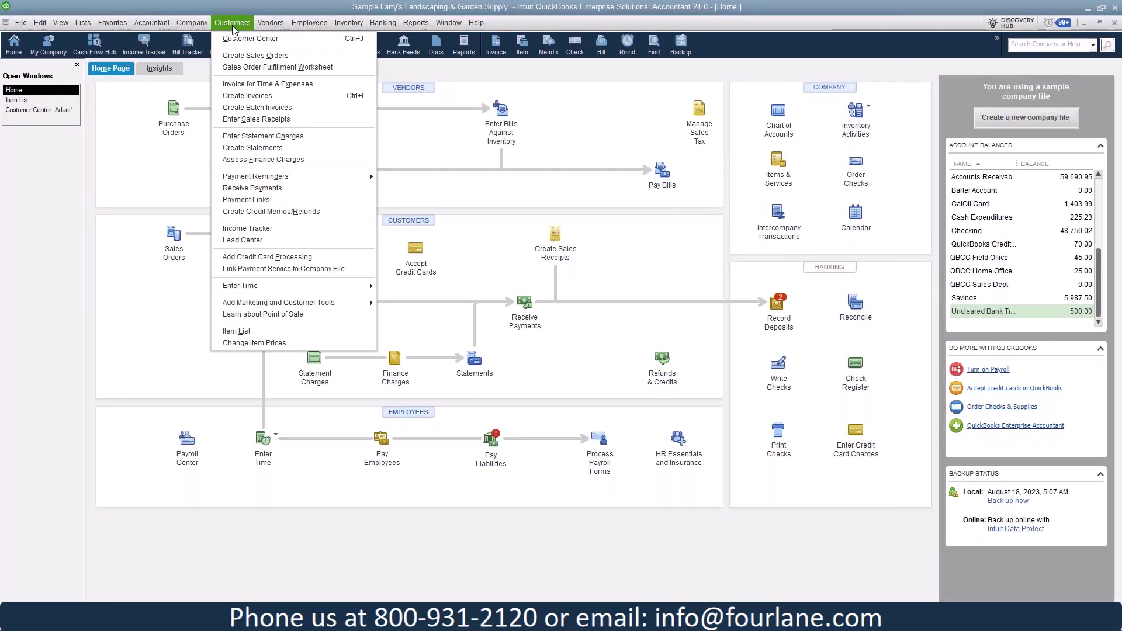
left_click(275, 147)
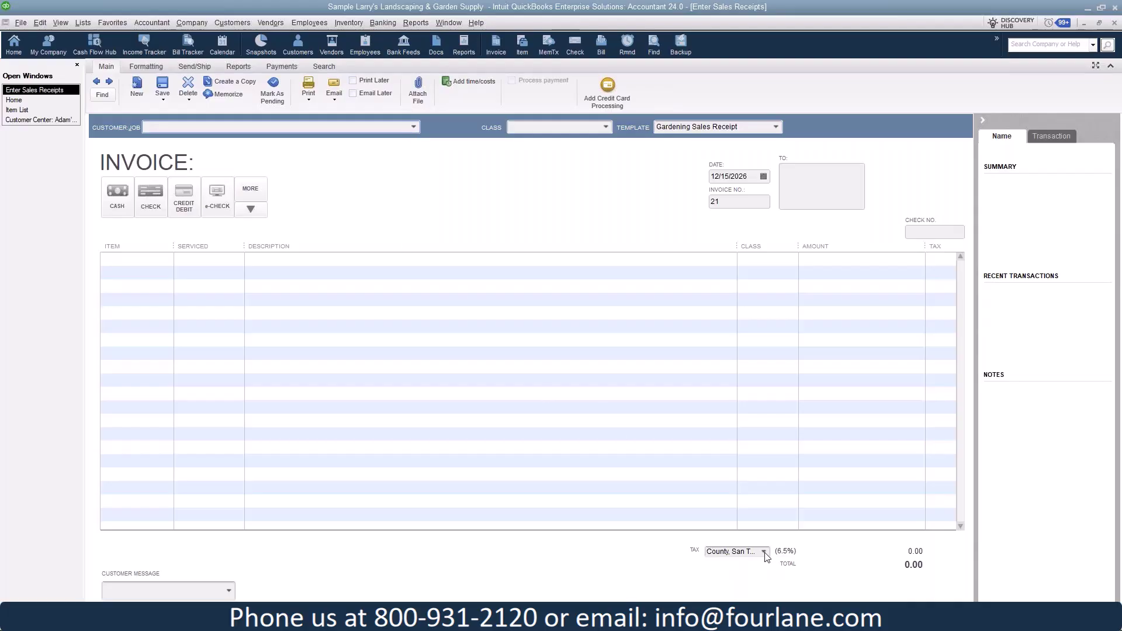
left_click(1099, 22)
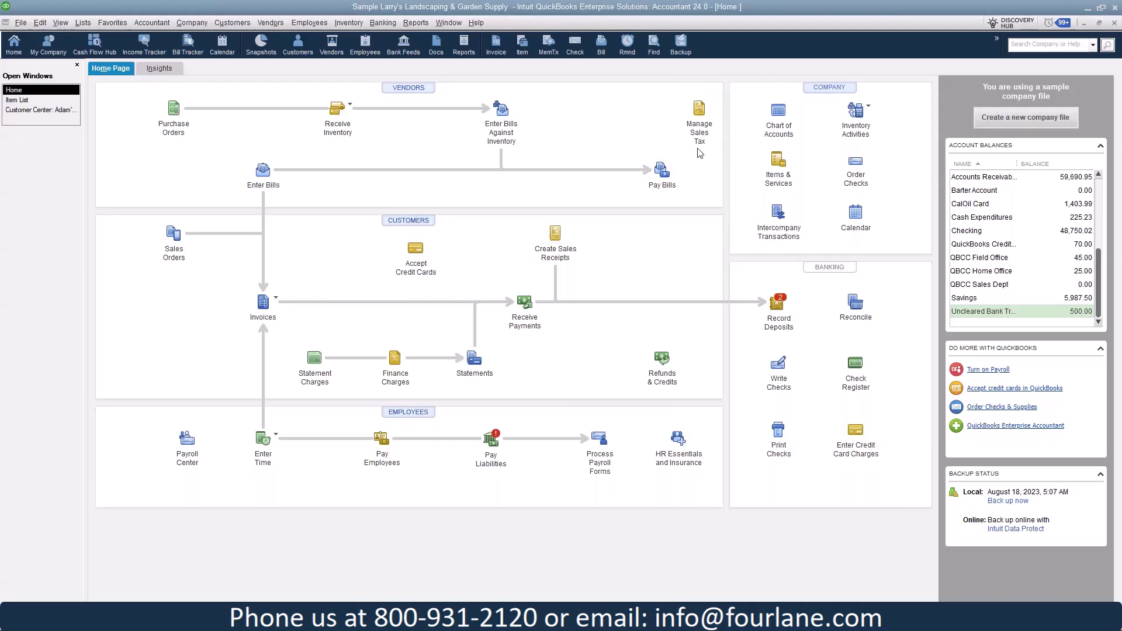
Open the Manage Sales Tax window and review the other sales tax commands available for vendors
left_click(698, 129)
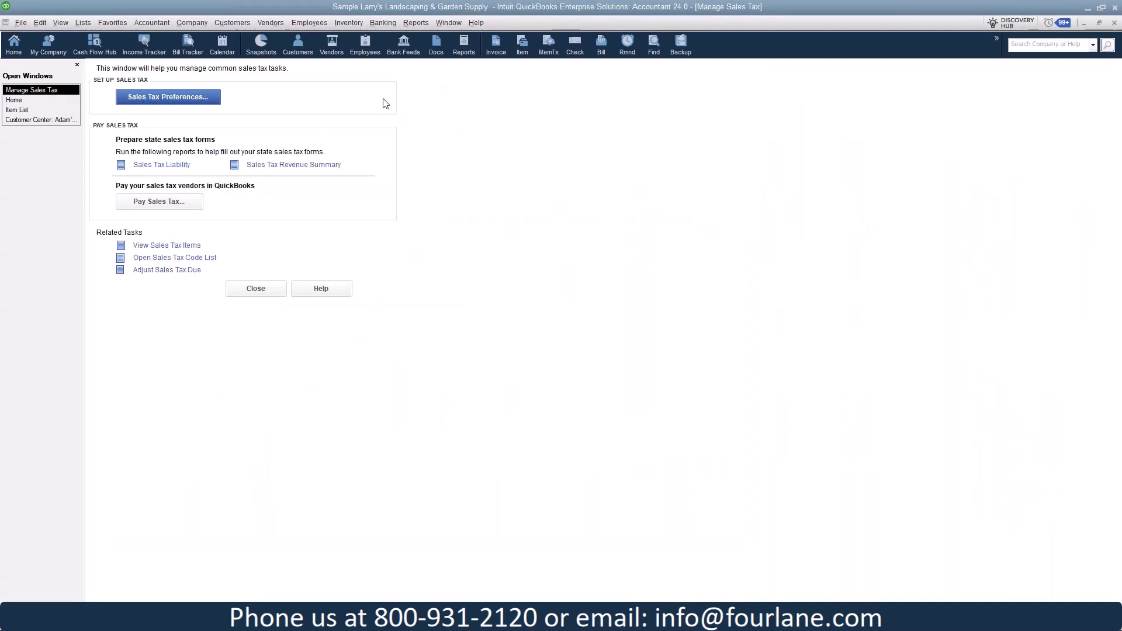
left_click(274, 23)
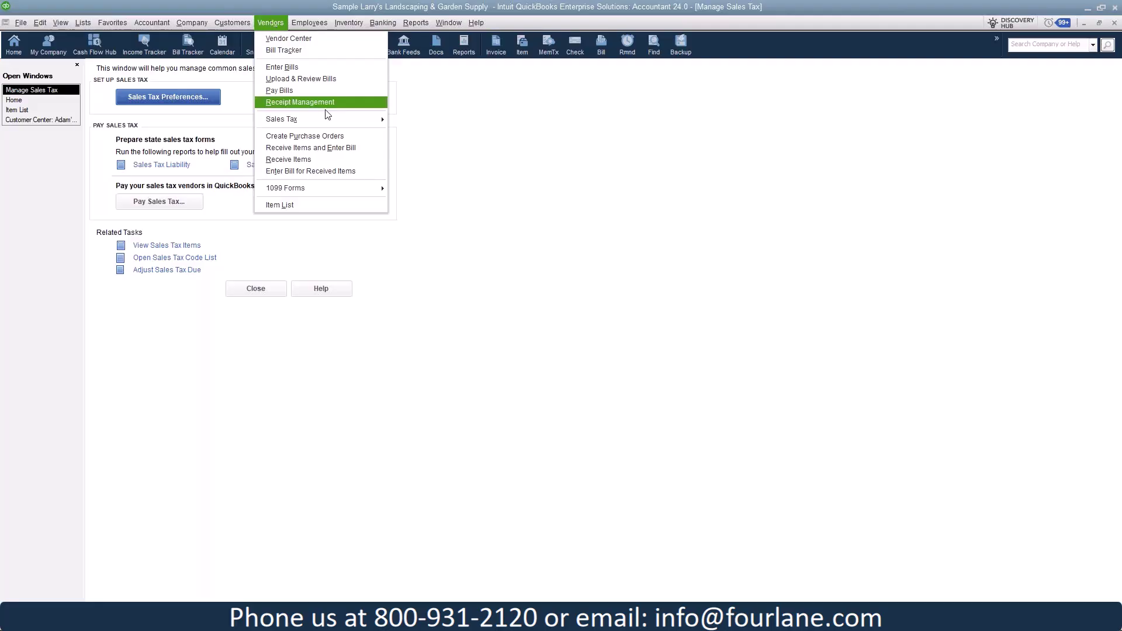
mouse_move(349, 126)
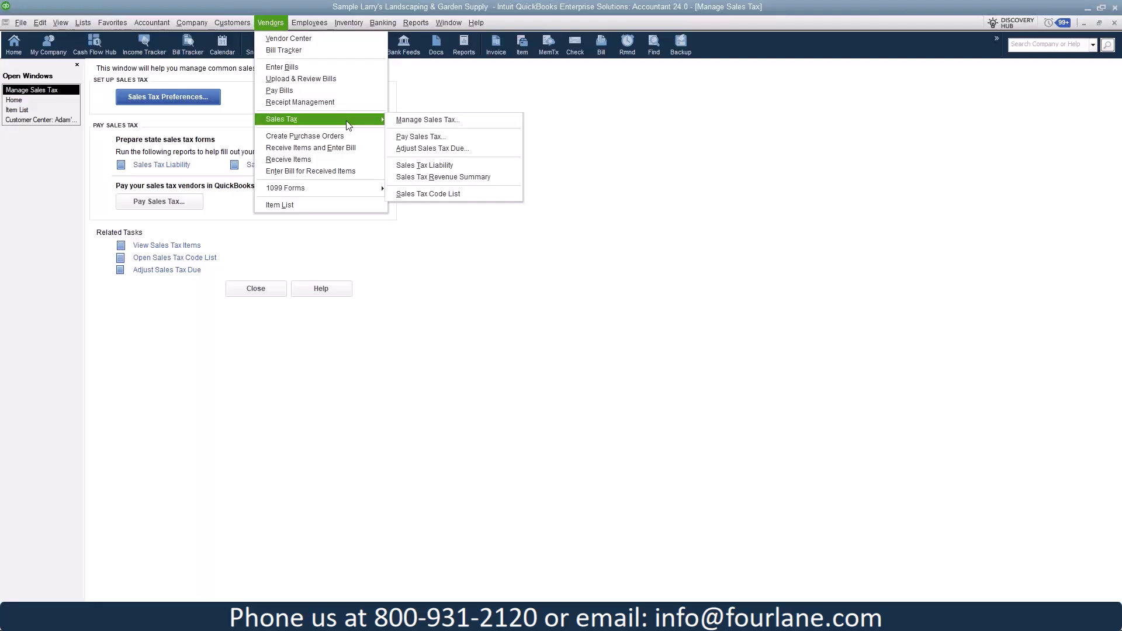
left_click(482, 117)
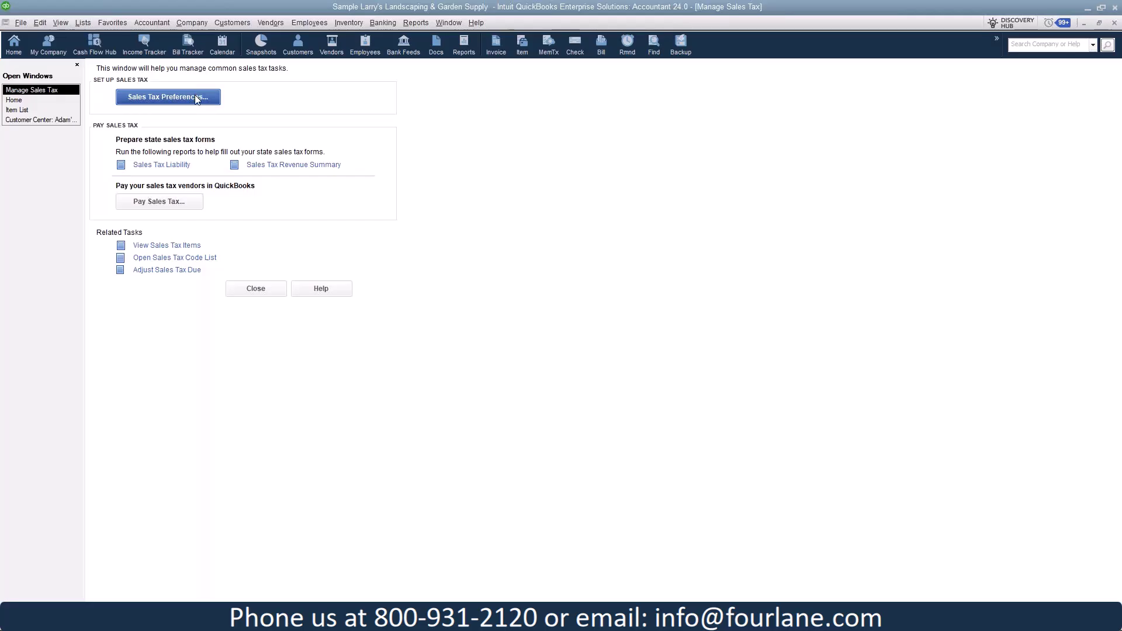
Run the Sales Tax Liability report, dismiss the message about taxable sales with a 0% rate, and examine the report
left_click(162, 167)
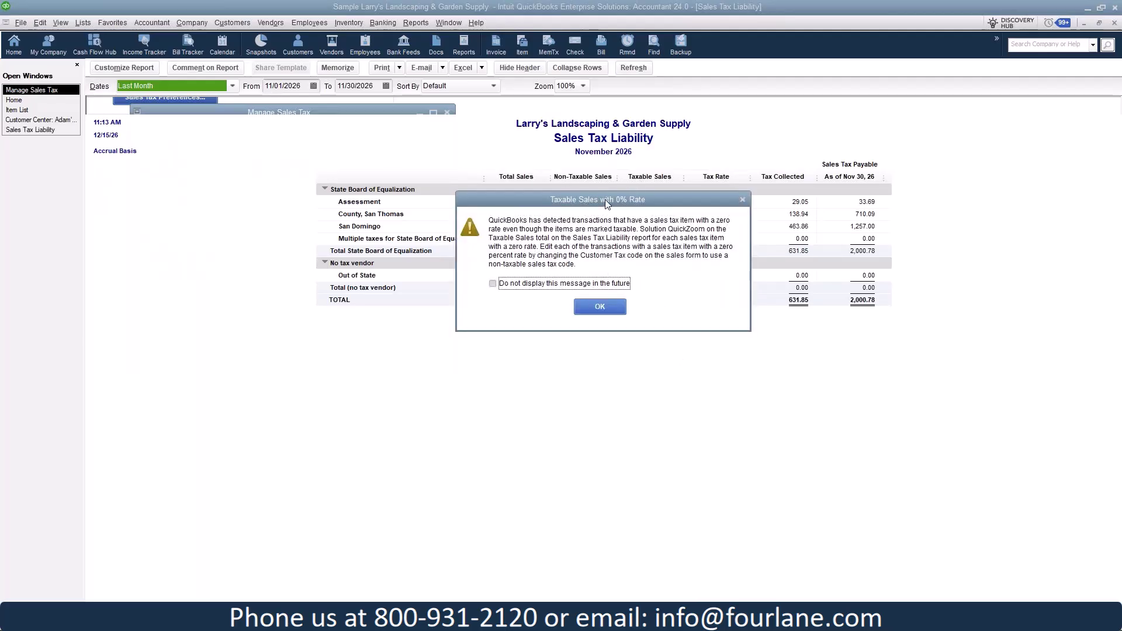
left_click_drag(607, 204, 619, 216)
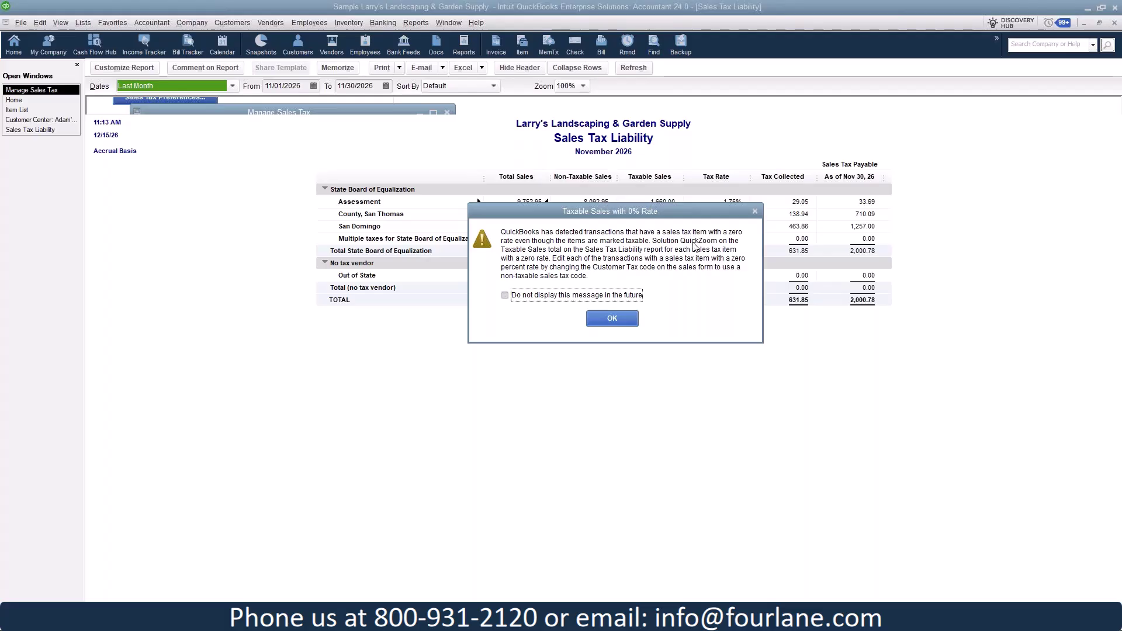
left_click_drag(636, 209, 641, 228)
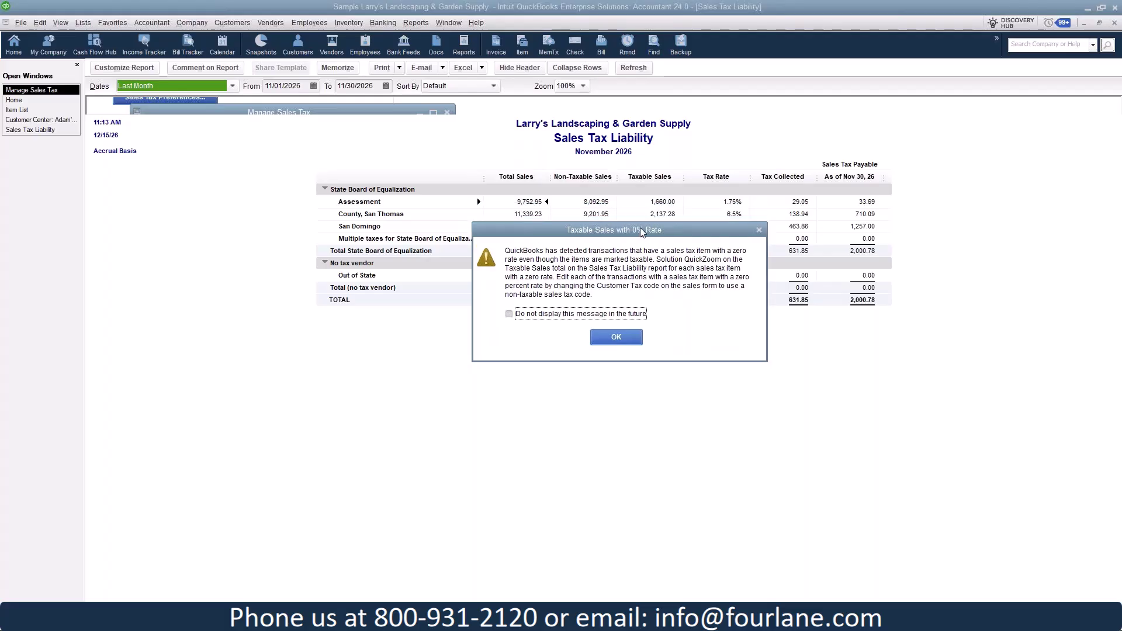
left_click(759, 231)
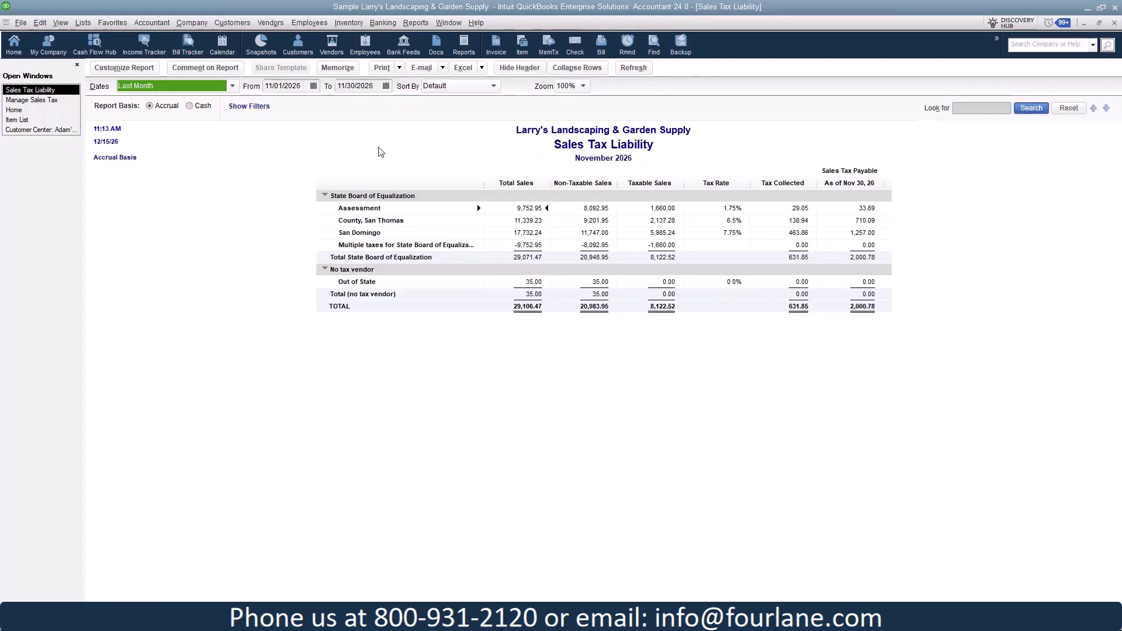
Return to the Manage Sales Tax window and look up the Pay Sales Tax command among the vendor commands
left_click(32, 100)
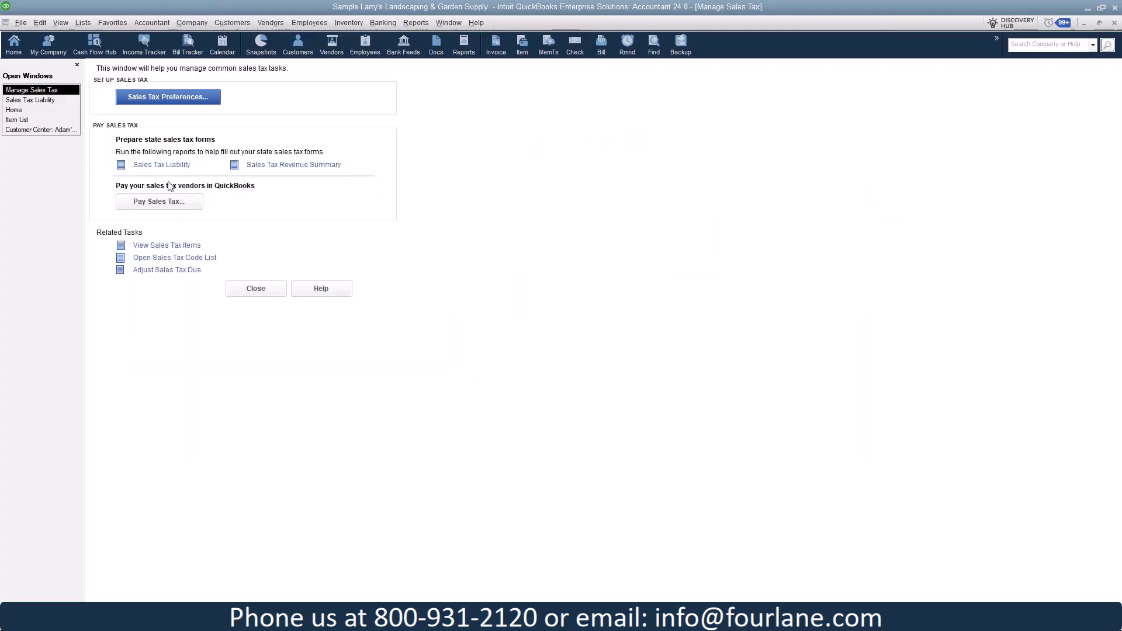
left_click(271, 22)
mouse_move(376, 119)
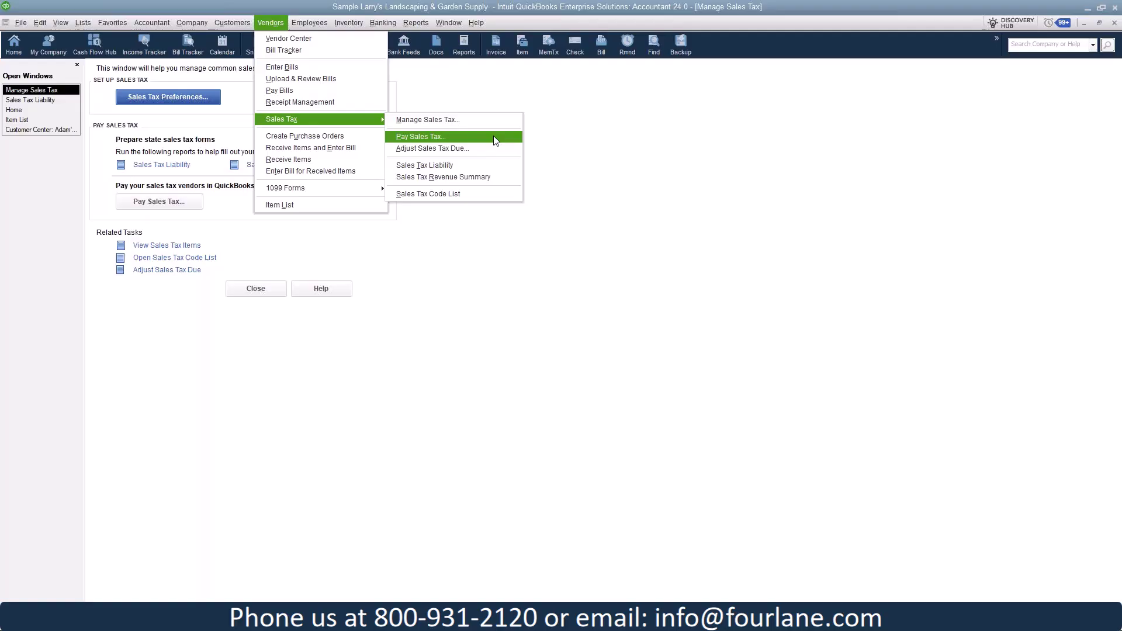
left_click(567, 153)
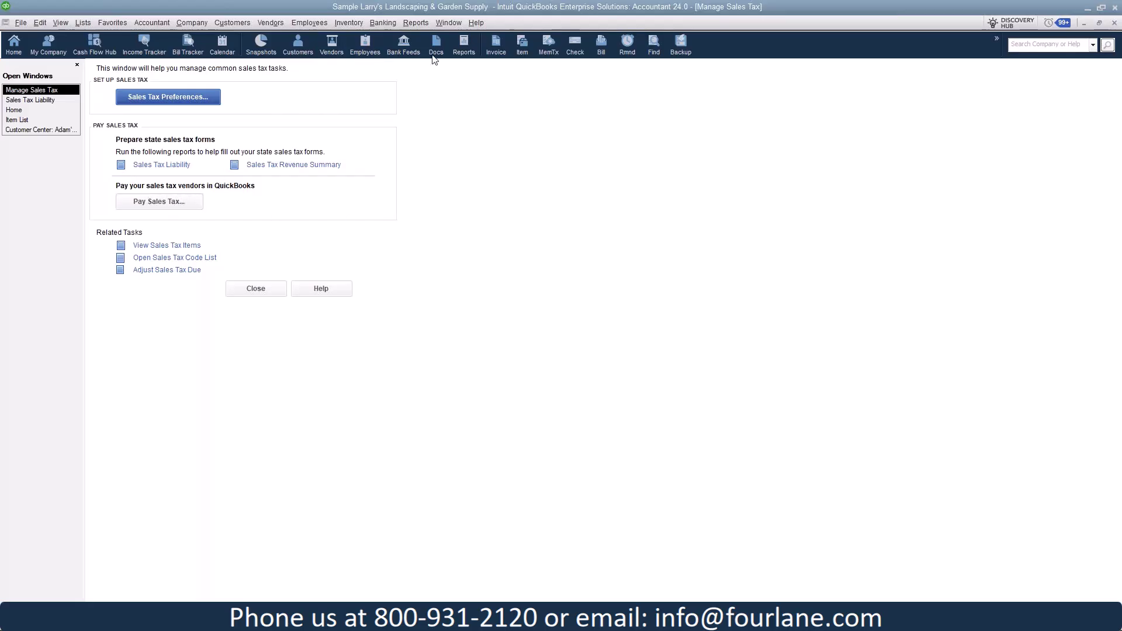
Try to write a check to Texas Comptroller against the Sales Tax Payable account, dismissing the message about paying sales tax by check
left_click(384, 23)
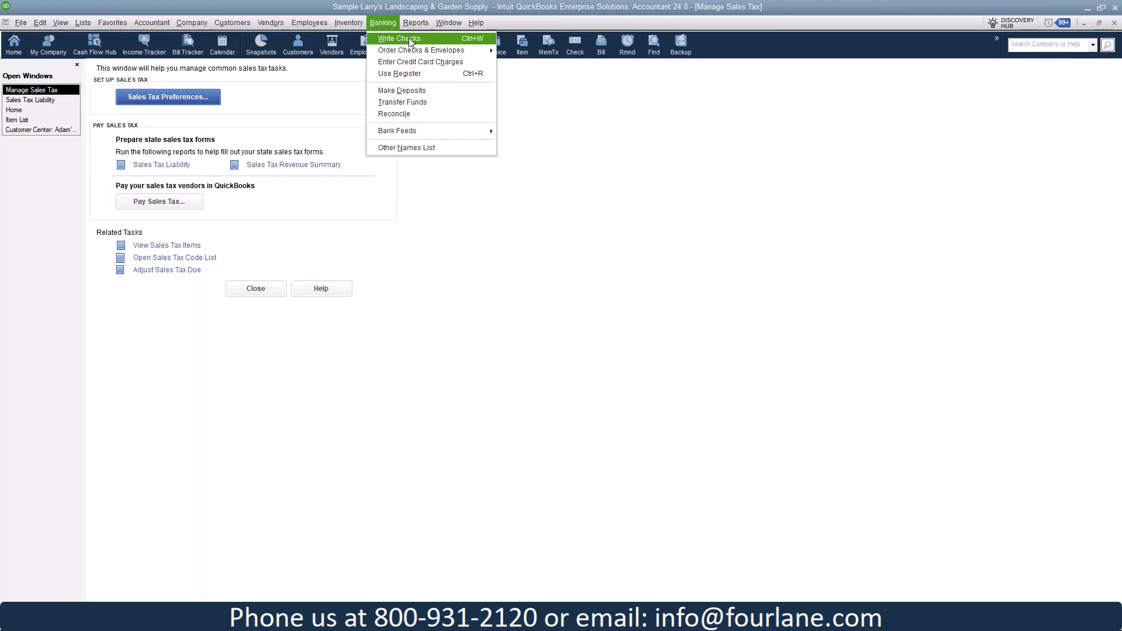
left_click(409, 37)
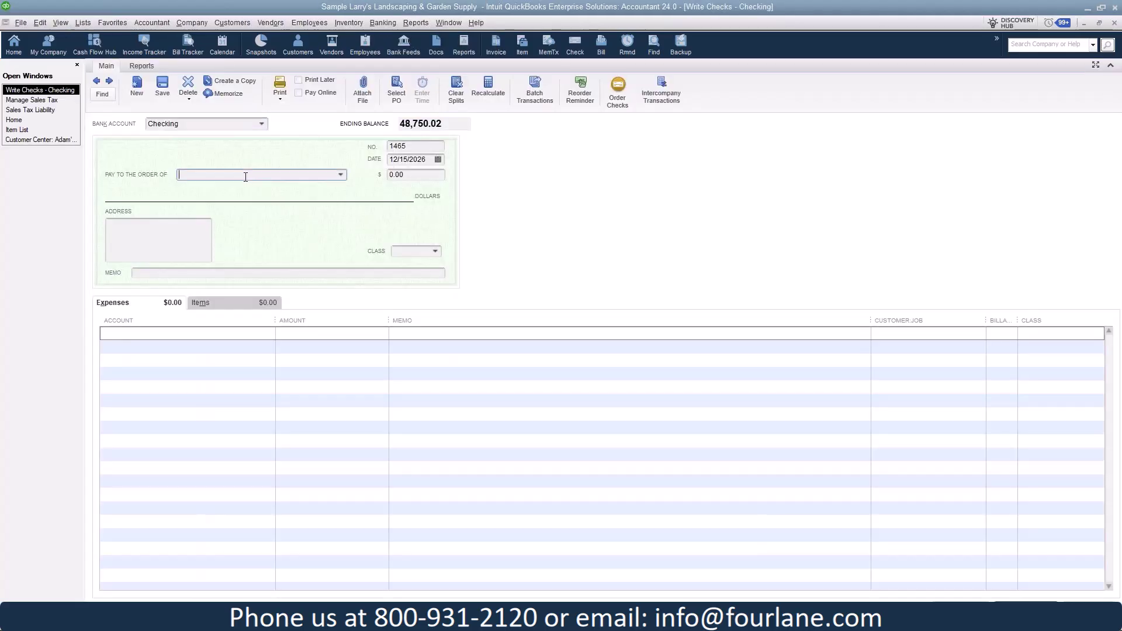
type("Texas Comptroller")
left_click(233, 215)
left_click(180, 334)
type("Sales Orders")
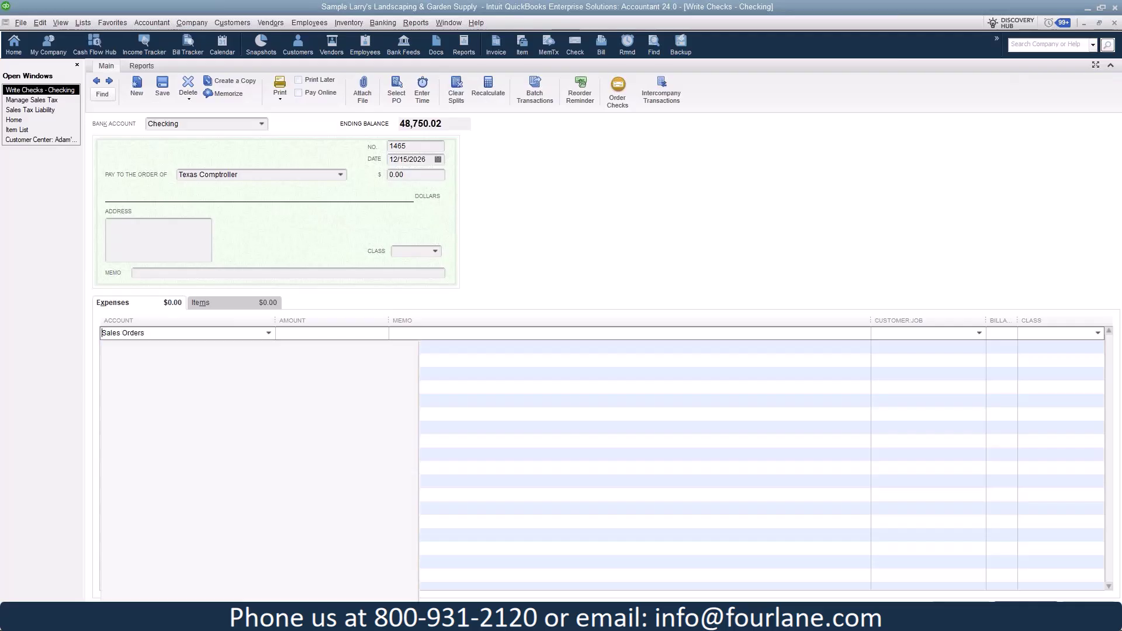
left_click(167, 403)
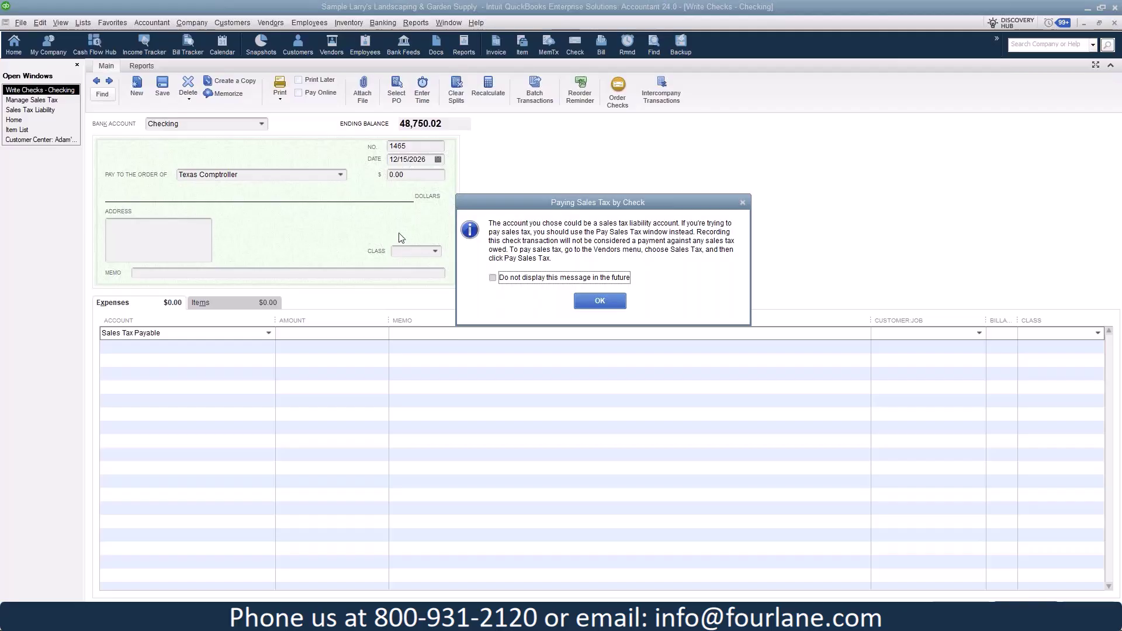
left_click(600, 302)
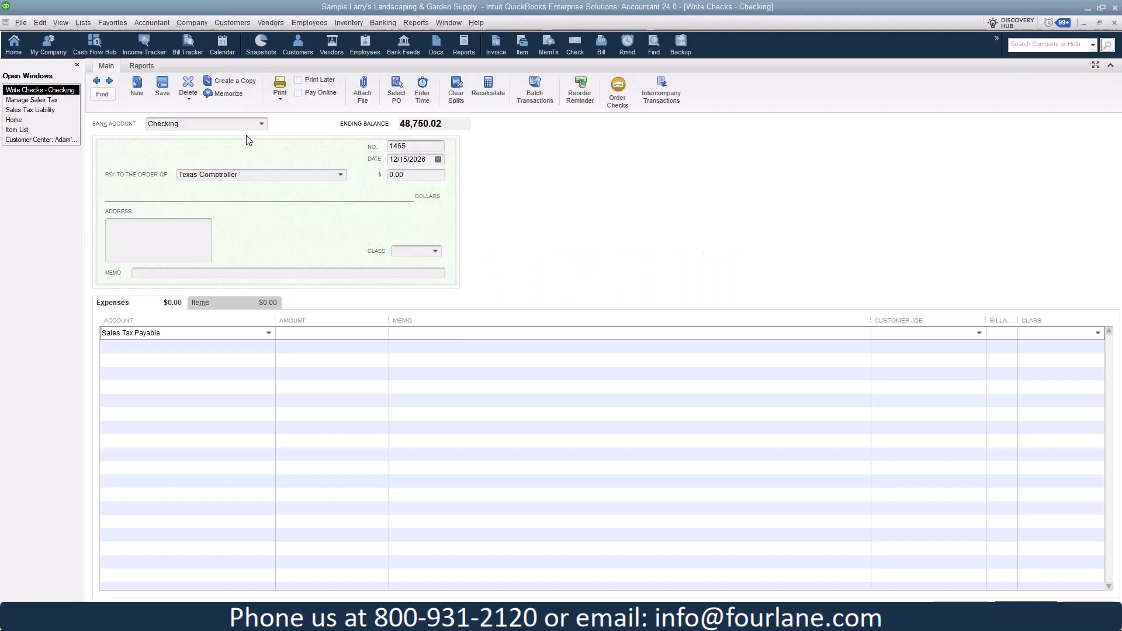
Check the sales tax payable figures in the Sales Tax Liability report and discard the unsaved check
left_click(50, 110)
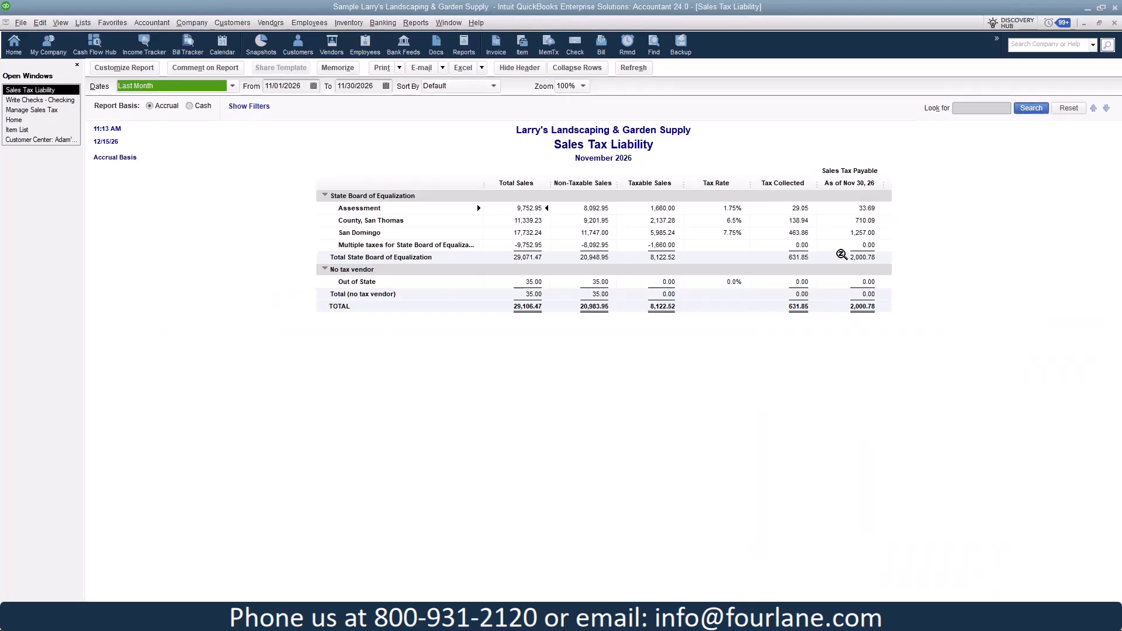
left_click(41, 99)
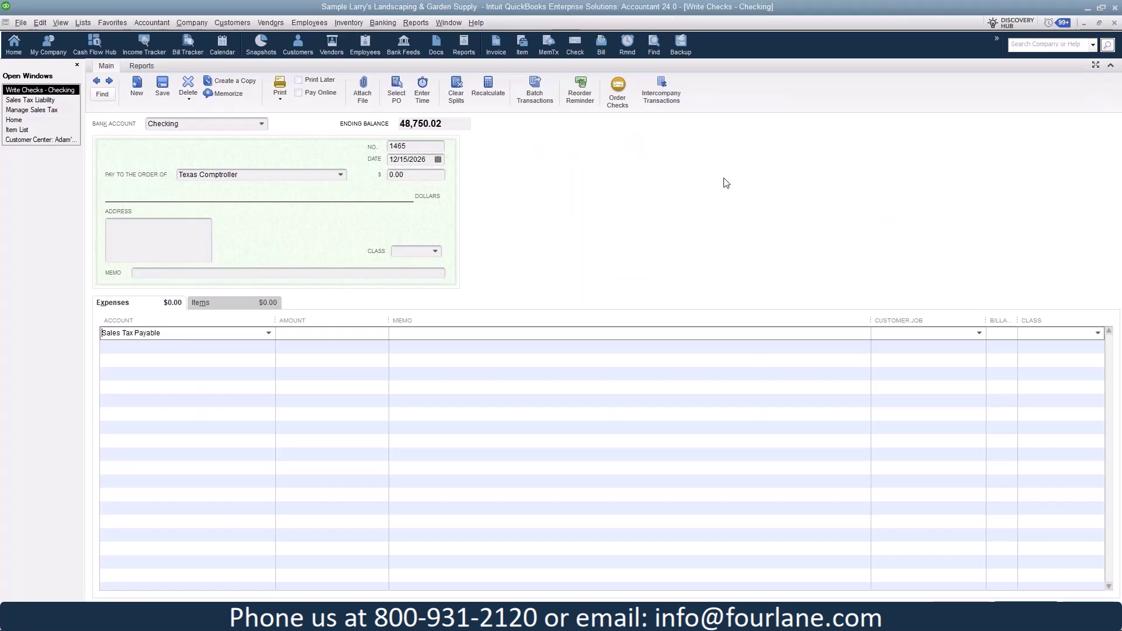
key("Escape")
left_click(570, 196)
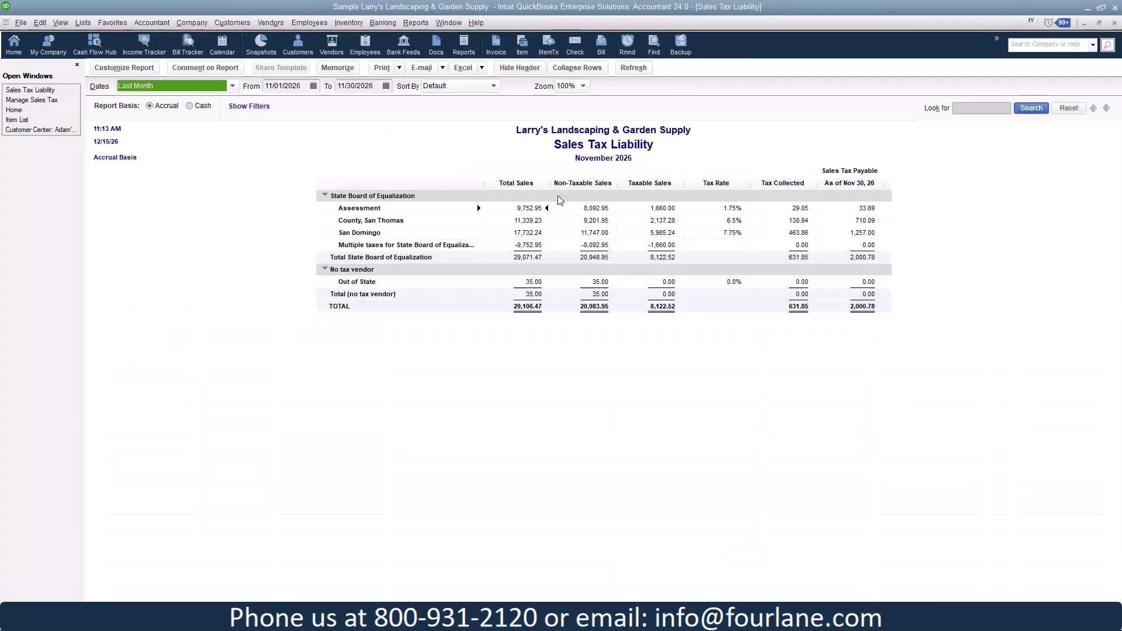
Return to the Manage Sales Tax window, start a sales tax payment and set the starting check number to Echeck1215
left_click(47, 102)
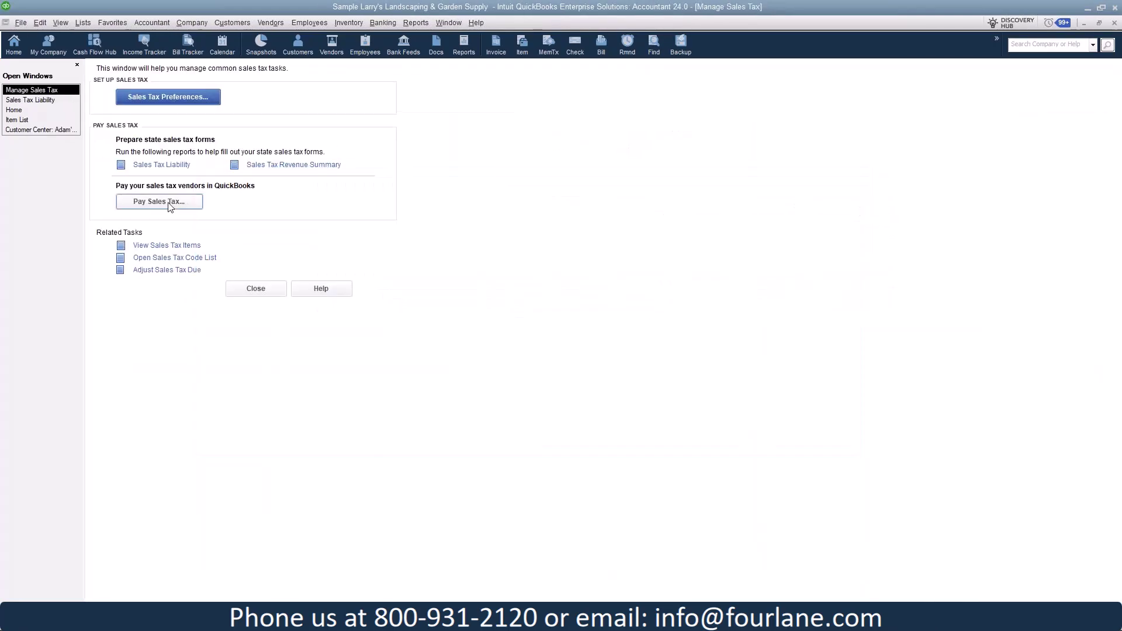
left_click(169, 203)
left_click_drag(382, 196, 425, 116)
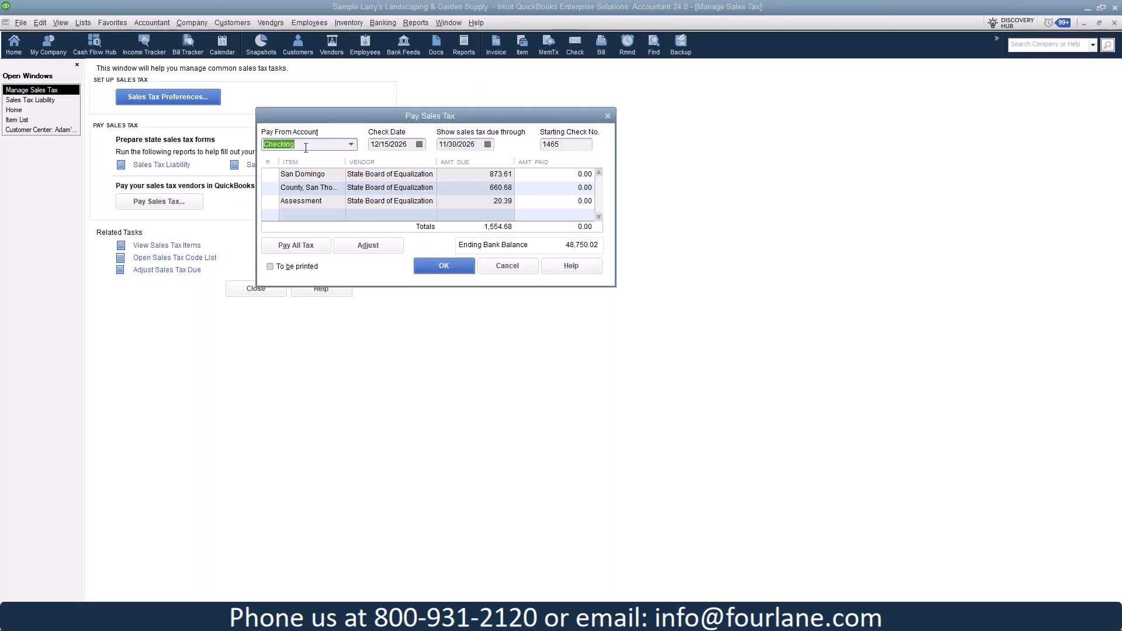
left_click(411, 144)
left_click(478, 145)
left_click(577, 143)
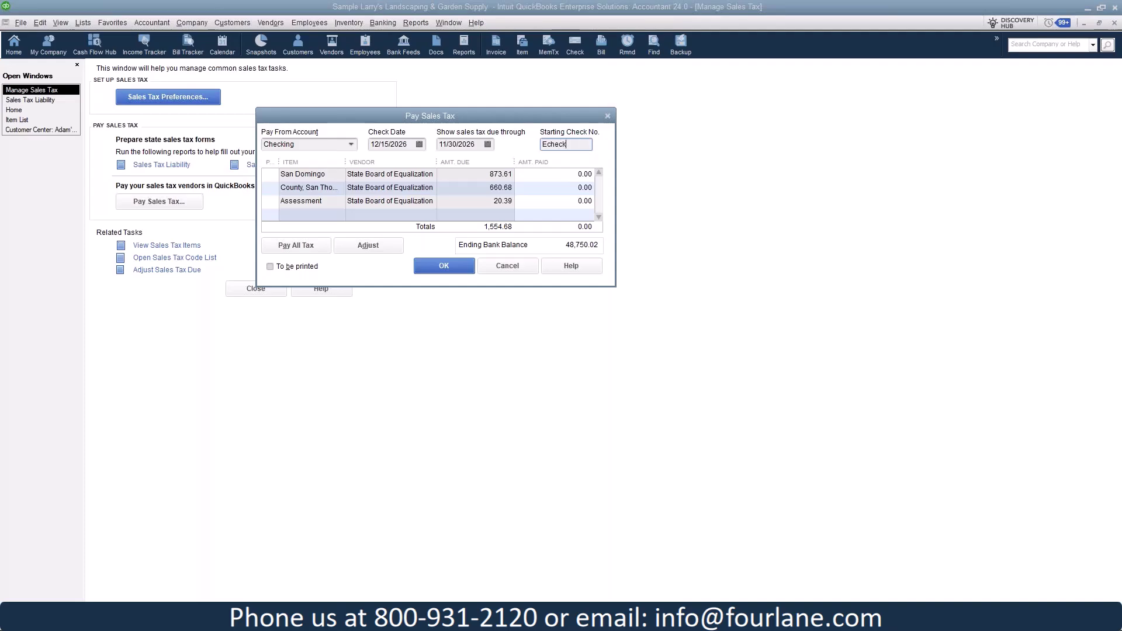
key("BackSpace")
type("5")
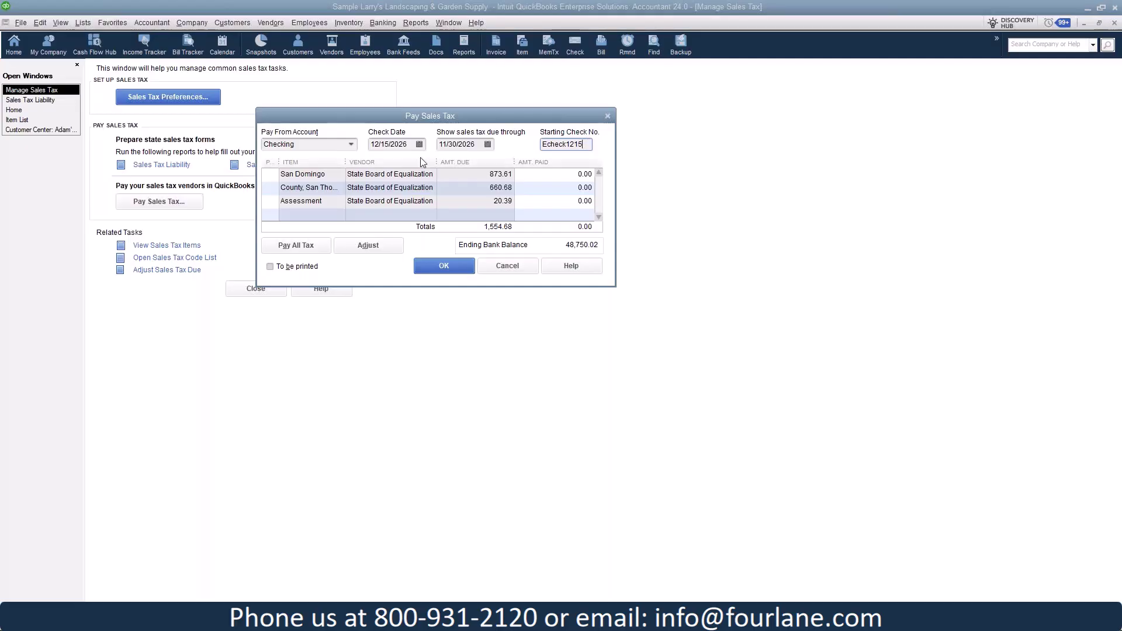
Mark the San Domingo, County San Thomas and Assessment taxes for payment and check their amounts paid
left_click(273, 174)
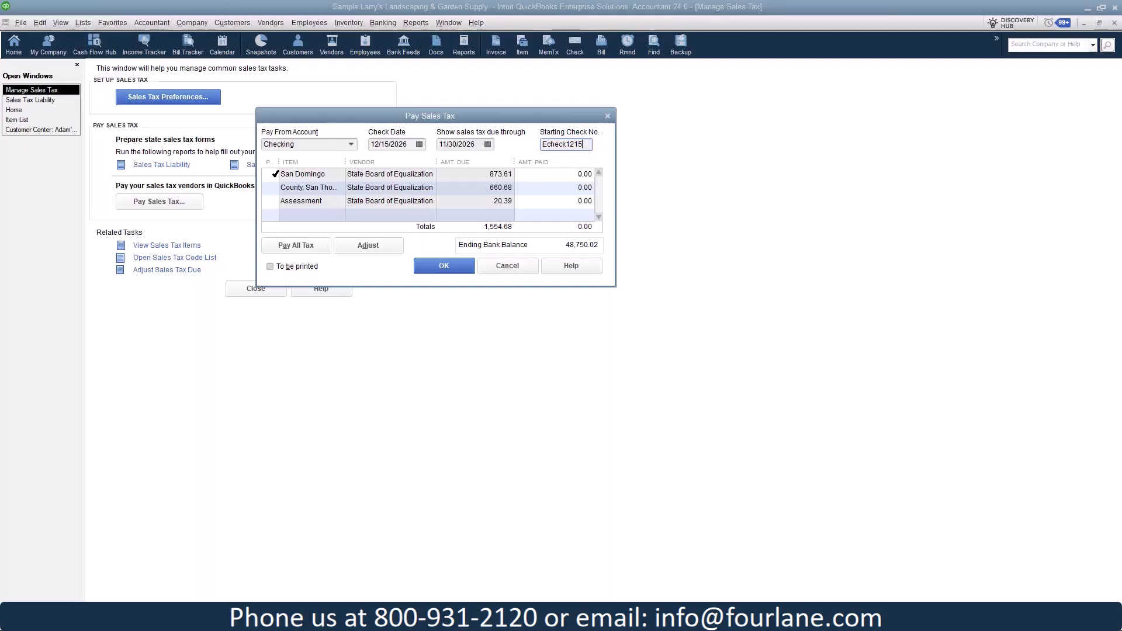
left_click_drag(436, 162, 447, 163)
left_click(272, 175)
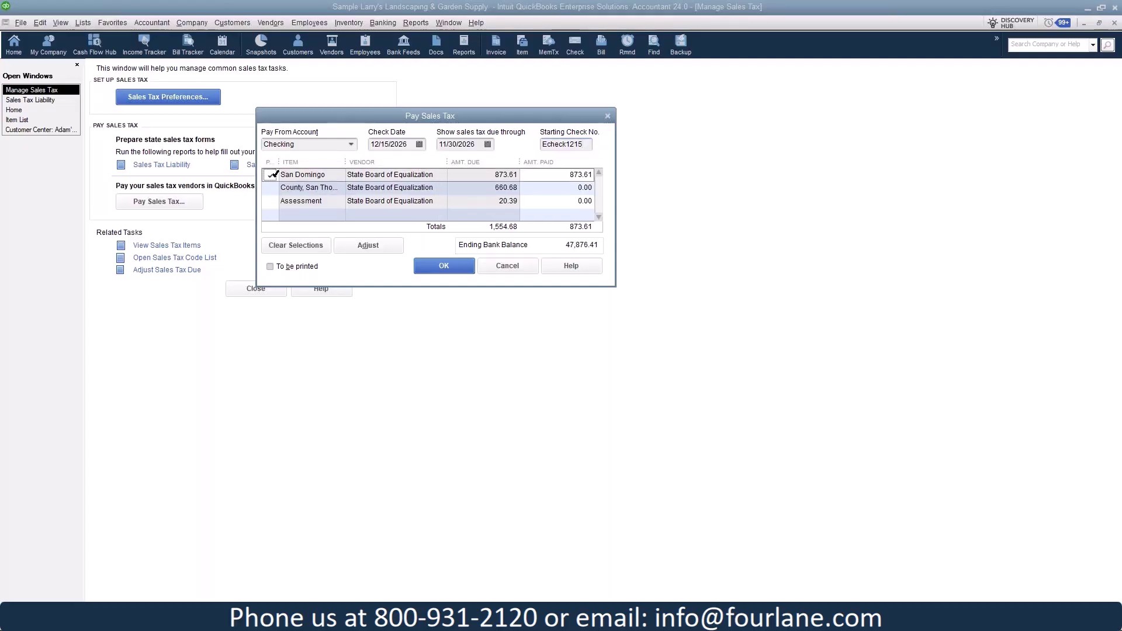
left_click(270, 188)
left_click(270, 201)
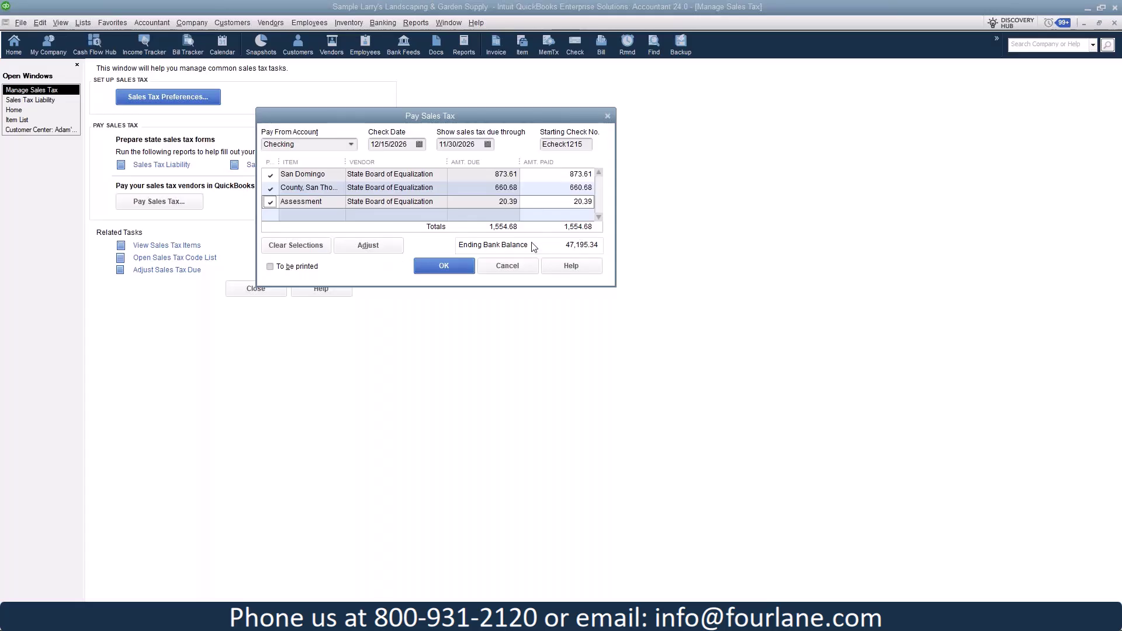
left_click(557, 178)
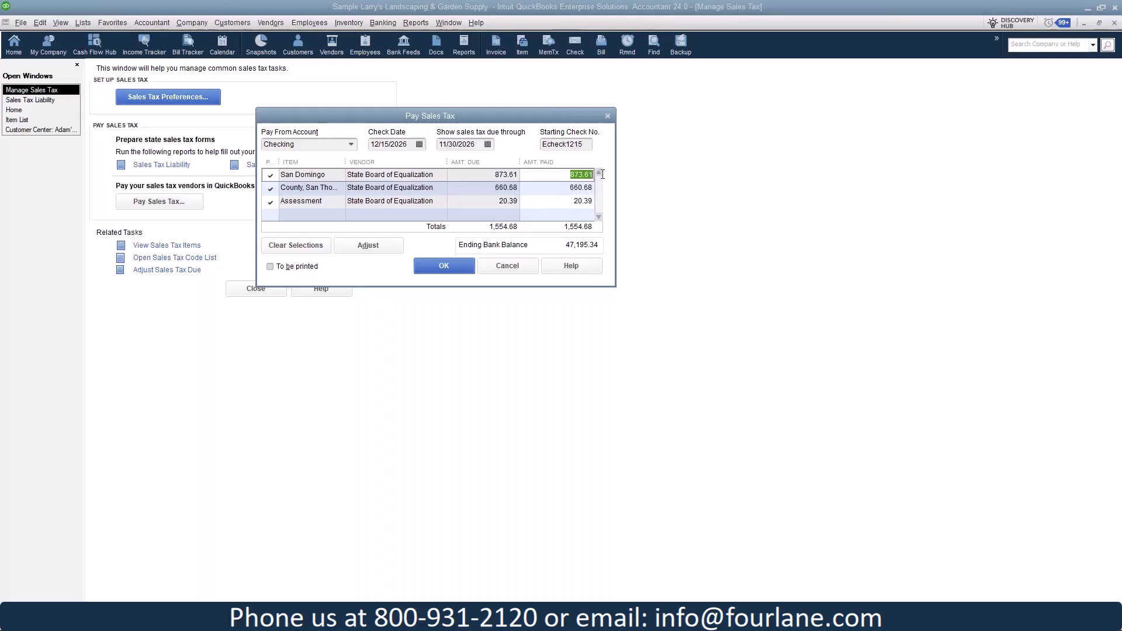
left_click(560, 188)
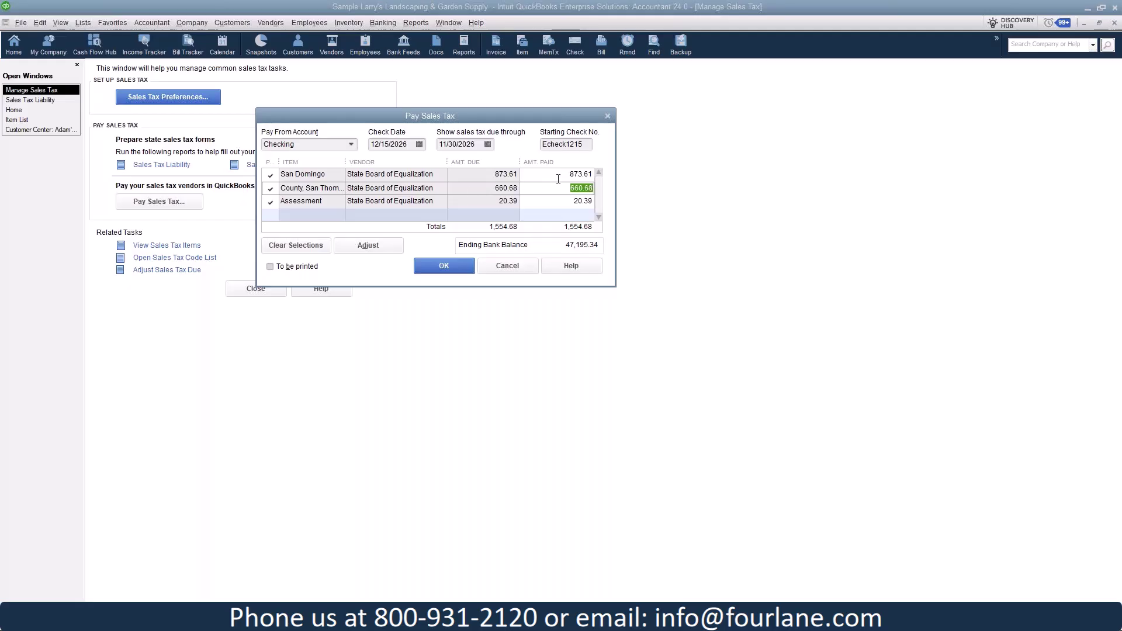
left_click(556, 202)
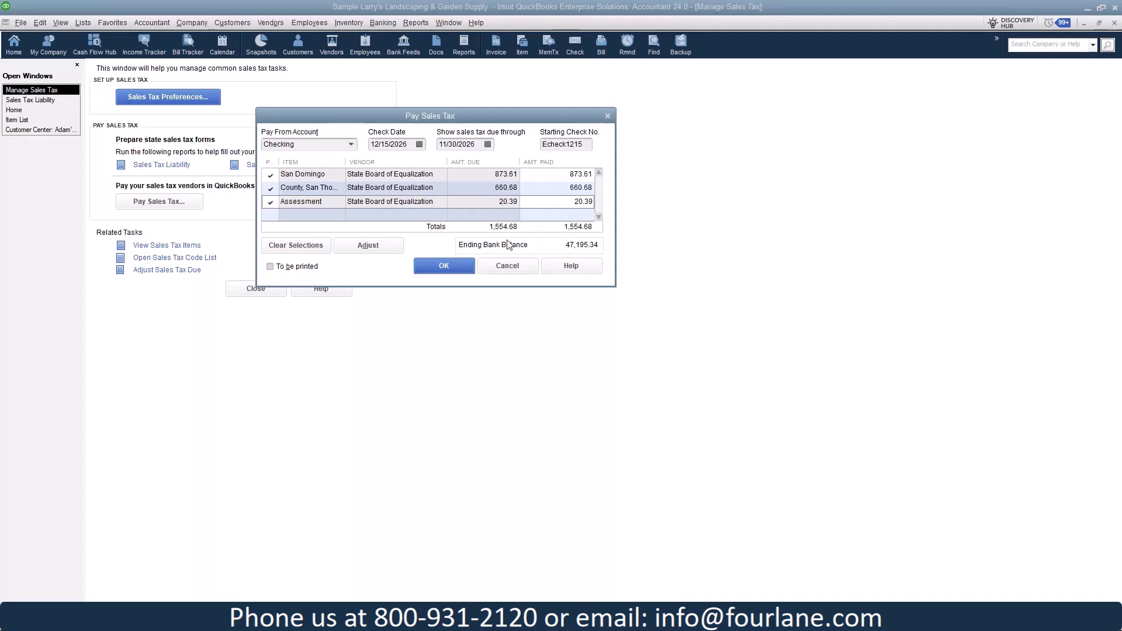
Start a sales tax adjustment from the payment and date it 11/30/2026
left_click(368, 246)
left_click_drag(240, 93, 490, 103)
left_click(489, 121)
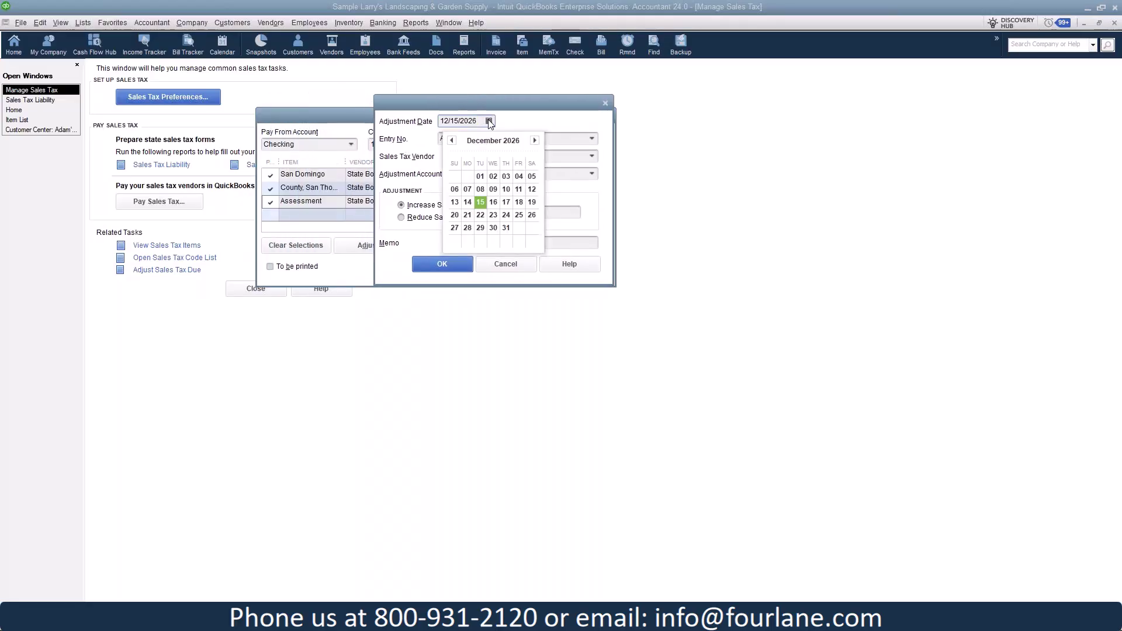
left_click(452, 140)
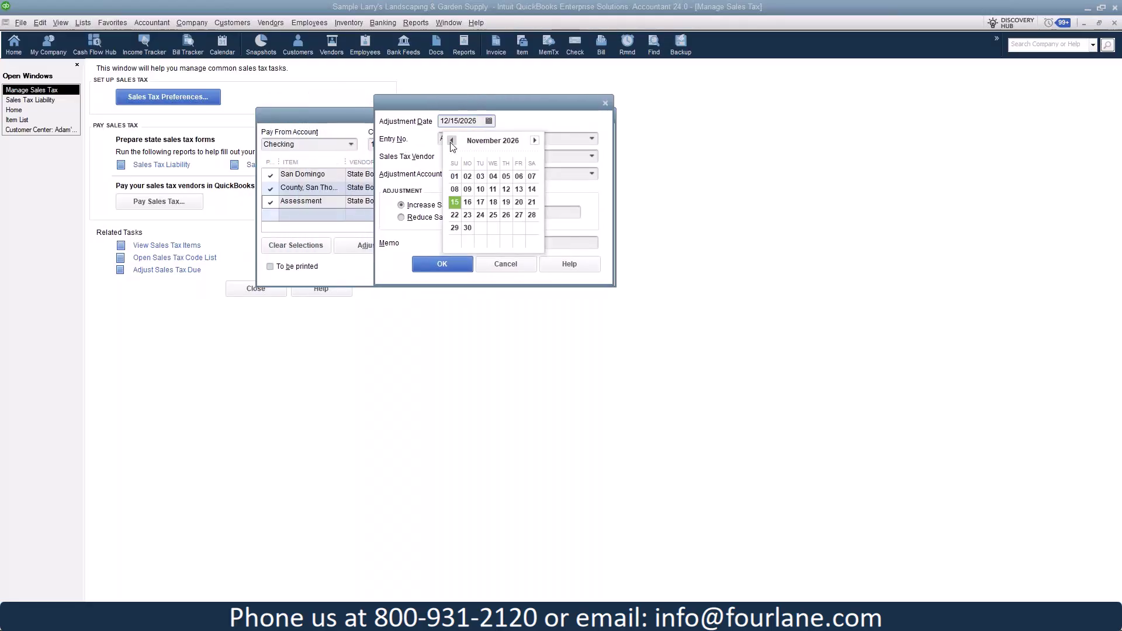
left_click(467, 228)
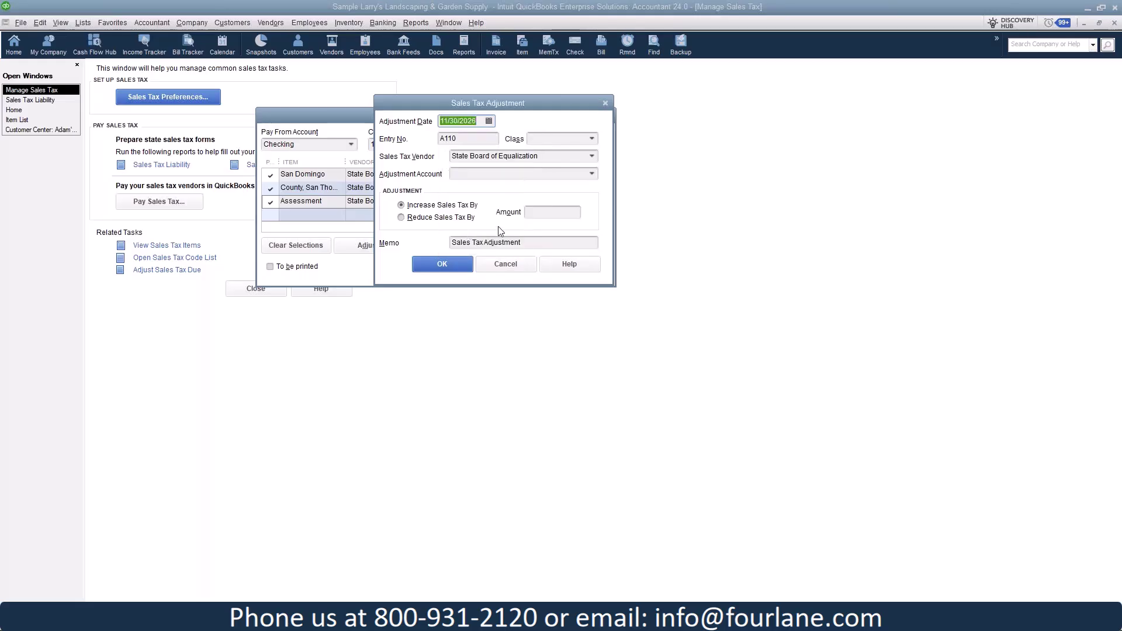
left_click(489, 122)
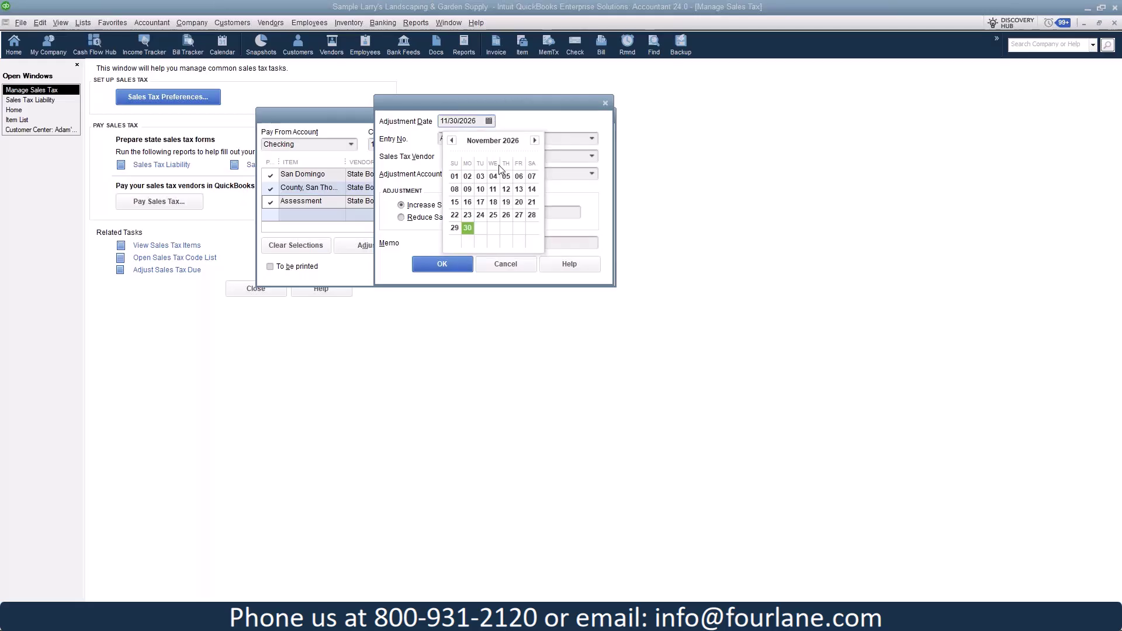
left_click(534, 124)
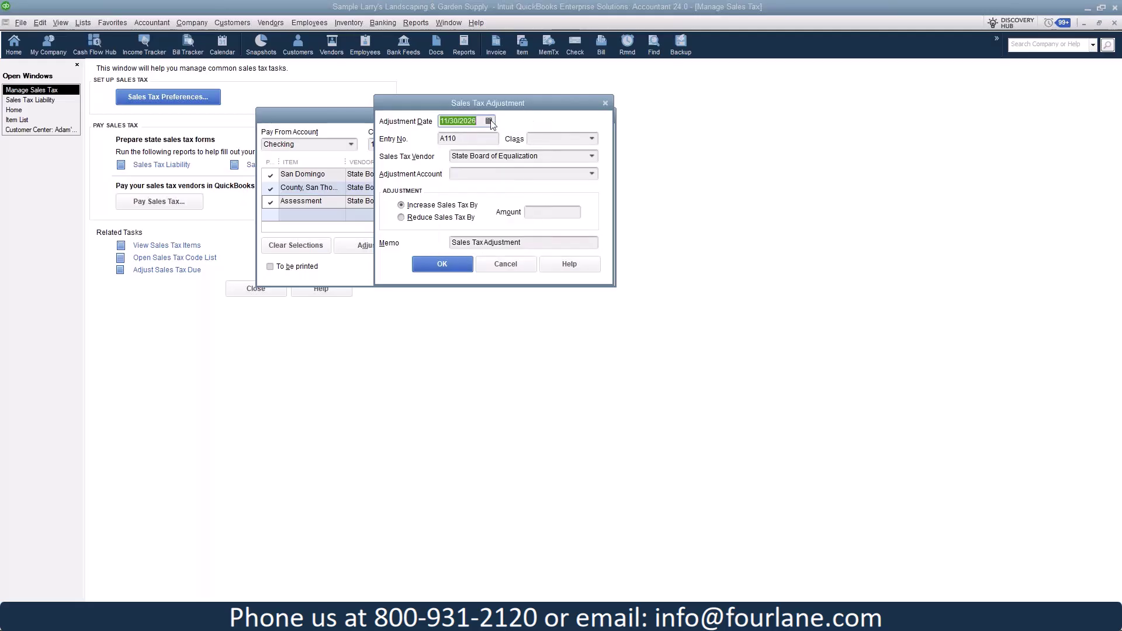
Examine the adjustment's entry number and sales tax vendor, and browse the expense and income accounts available as the adjustment account
left_click(465, 140)
double_click(465, 140)
left_click(567, 156)
left_click(532, 175)
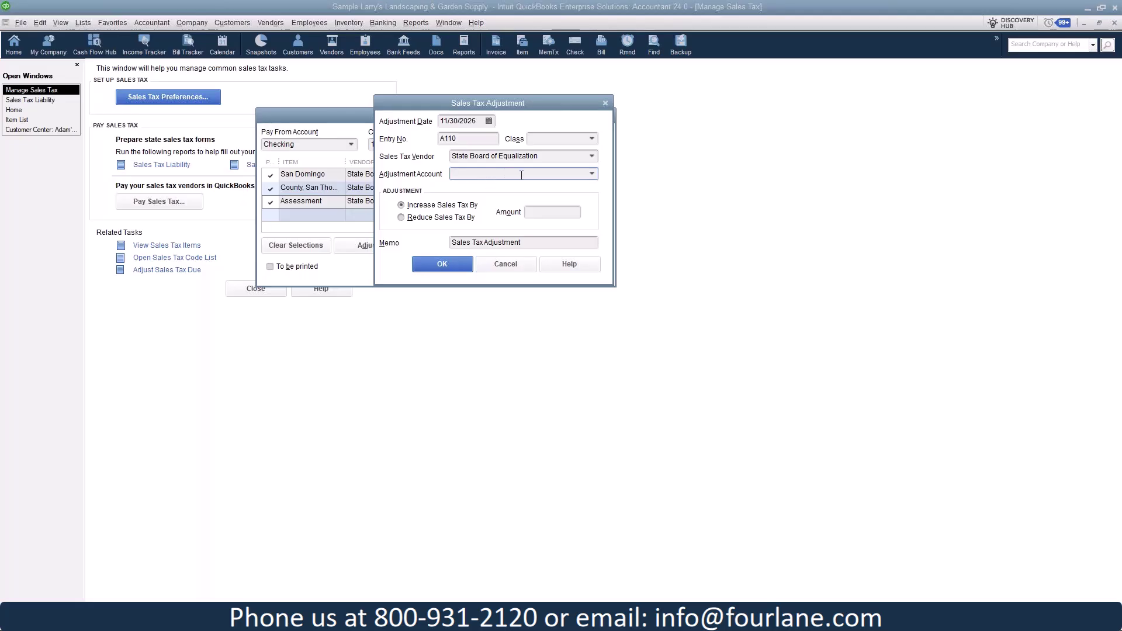
left_click(592, 174)
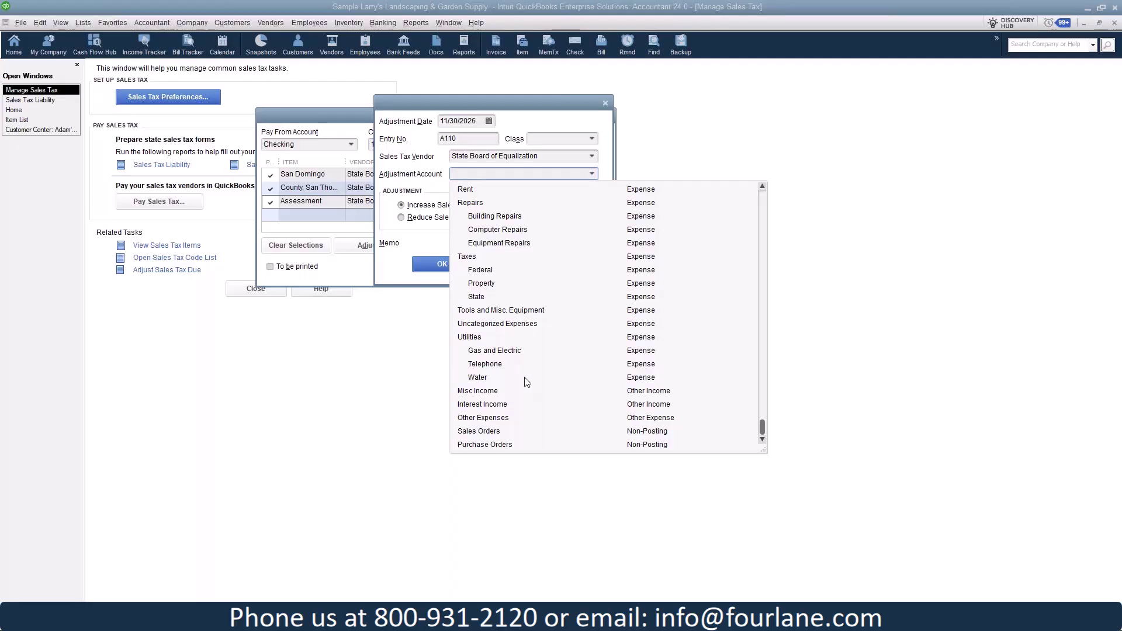
scroll(528, 380, "up", 4)
scroll(529, 377, "up", 3)
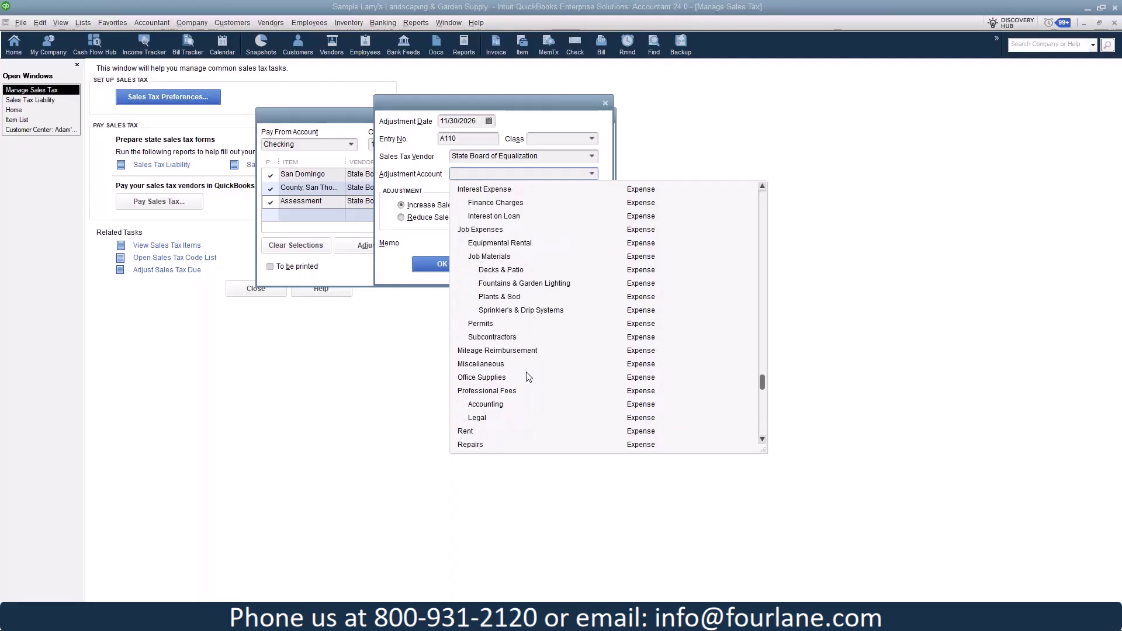
scroll(528, 377, "up", 5)
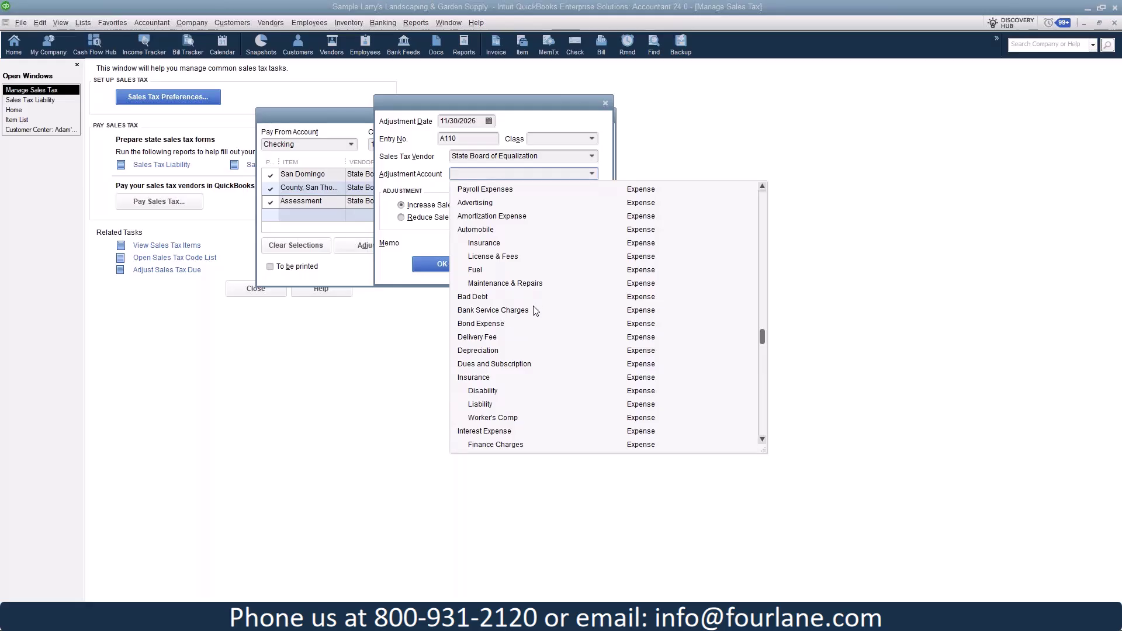
scroll(537, 307, "down", 3)
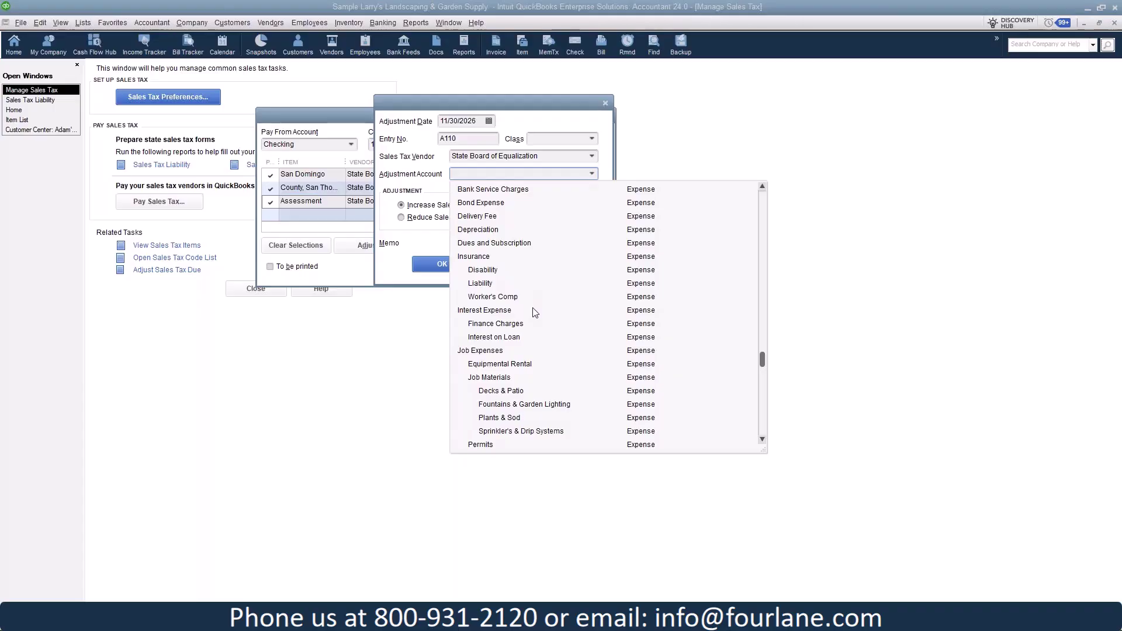
scroll(535, 312, "down", 3)
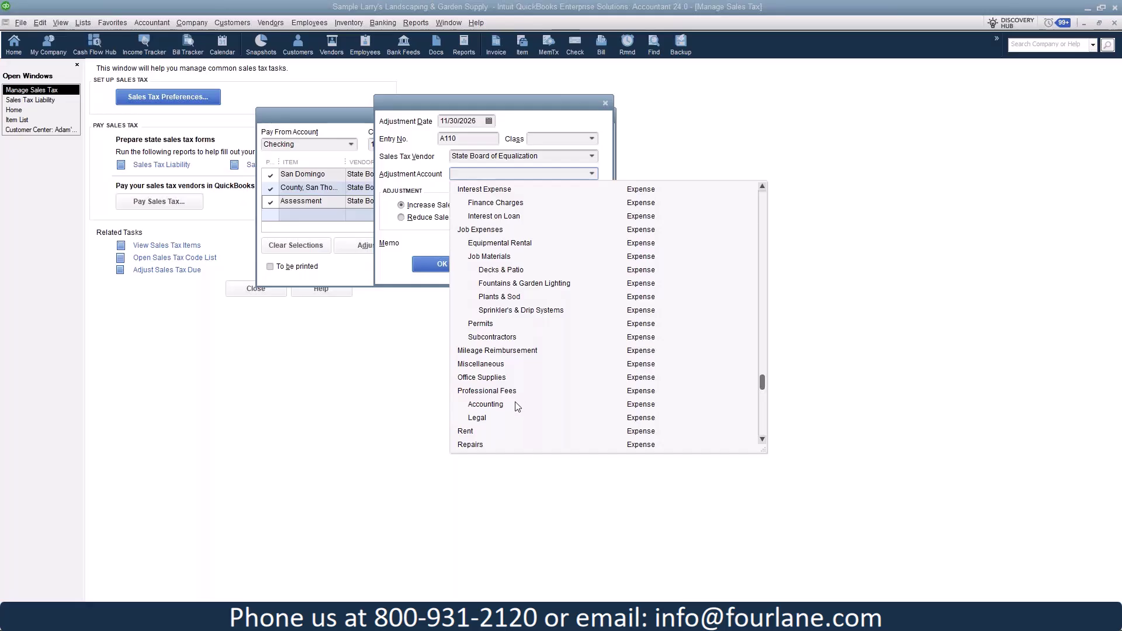
scroll(519, 399, "down", 2)
scroll(529, 330, "down", 2)
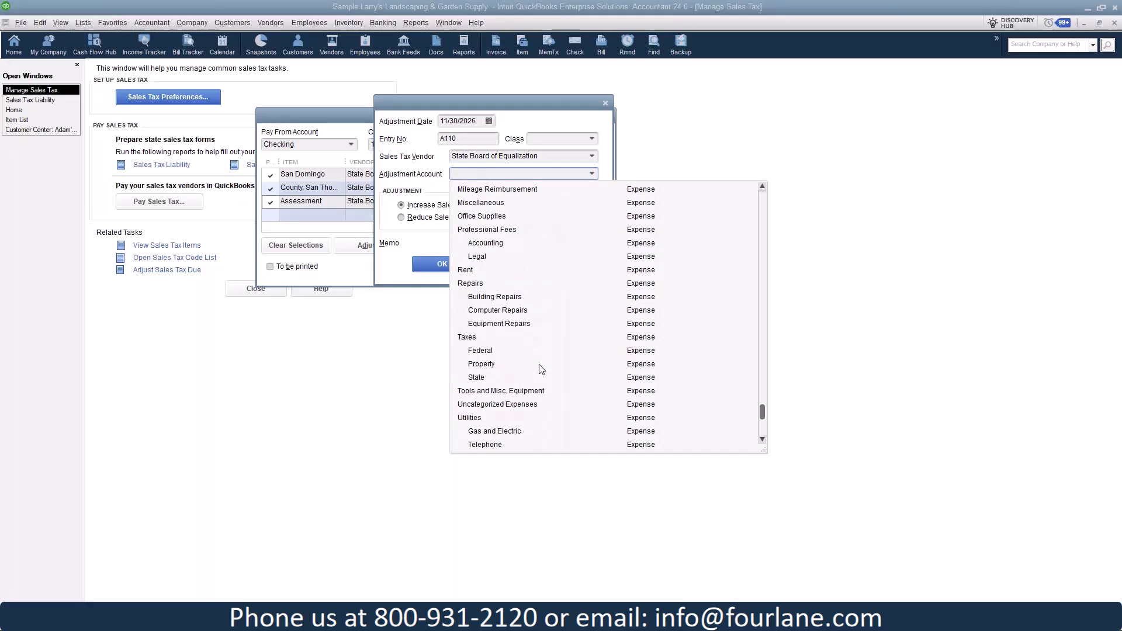
scroll(541, 371, "down", 2)
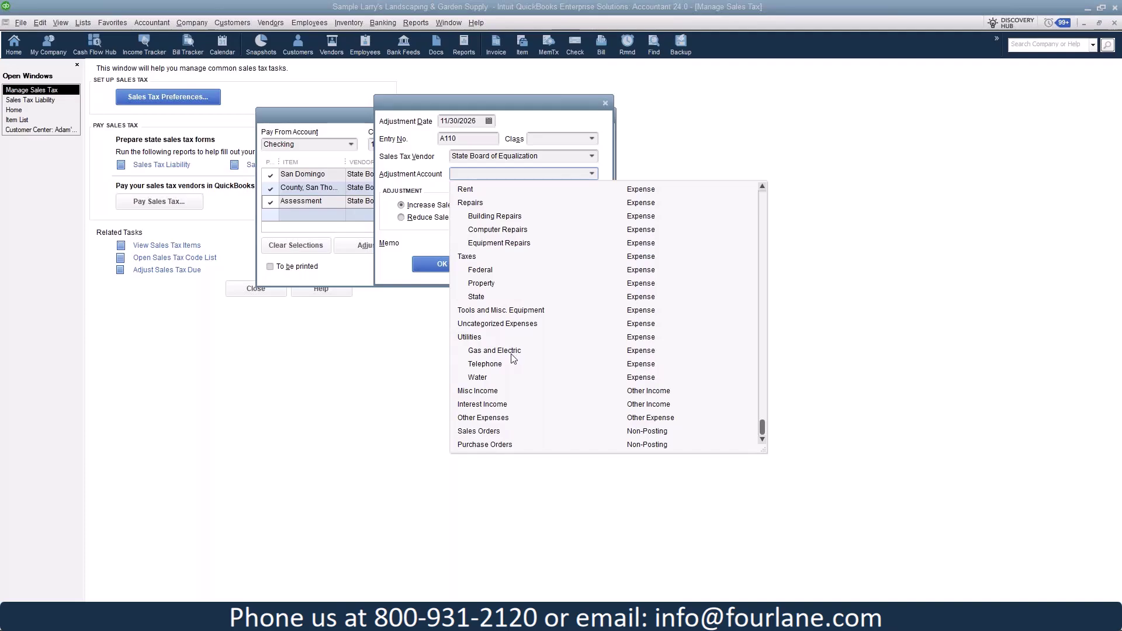
scroll(517, 359, "up", 5)
scroll(519, 360, "up", 10)
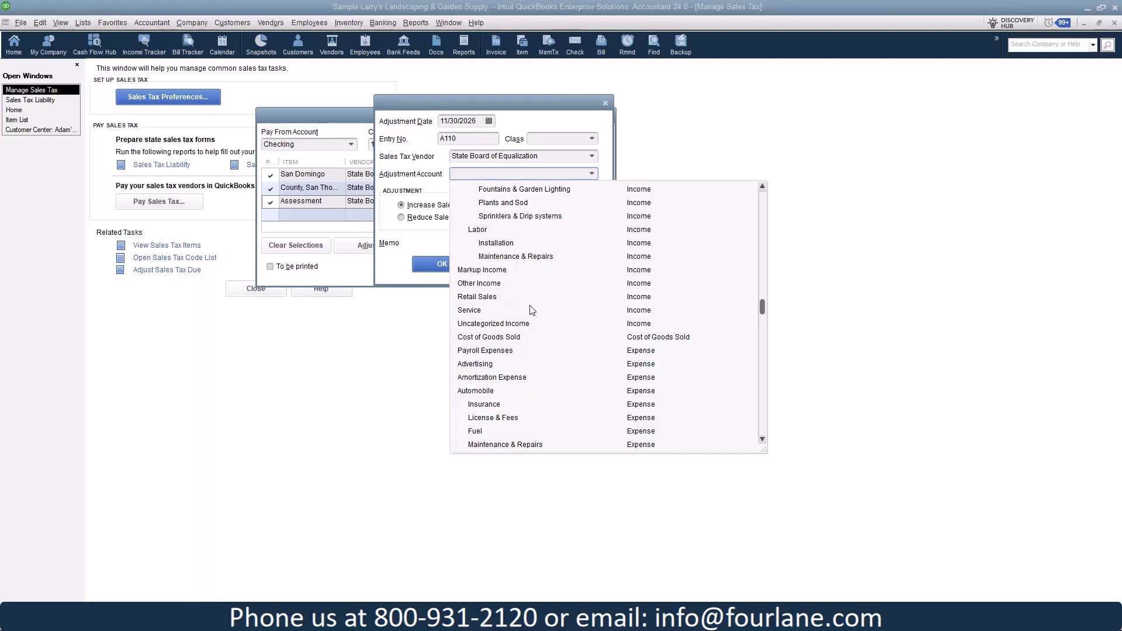
scroll(533, 310, "up", 2)
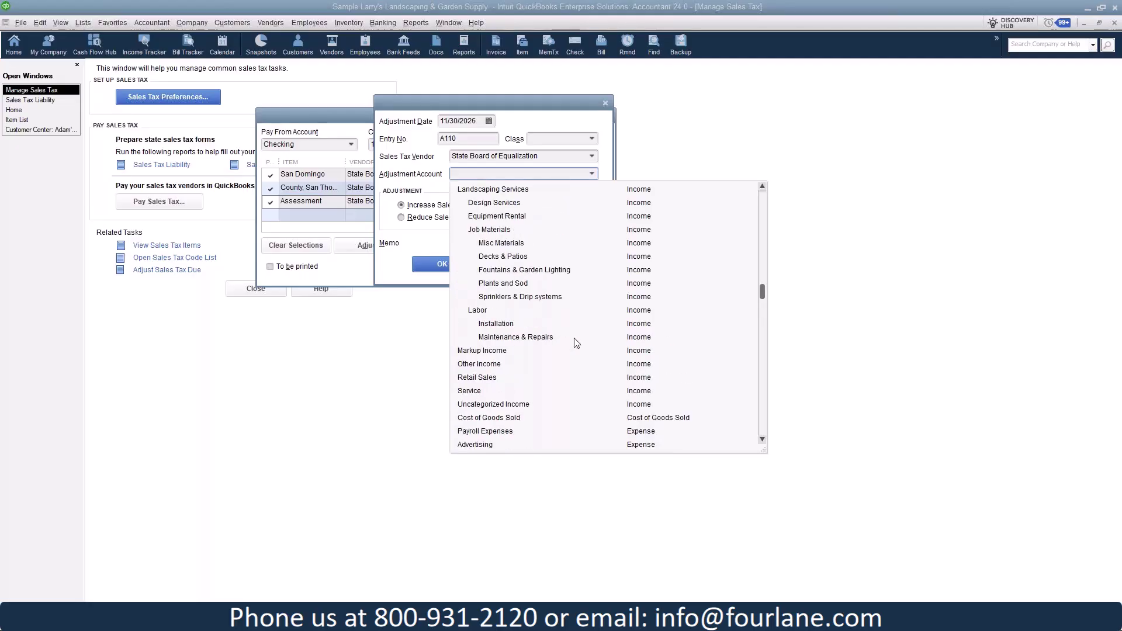
left_click(606, 173)
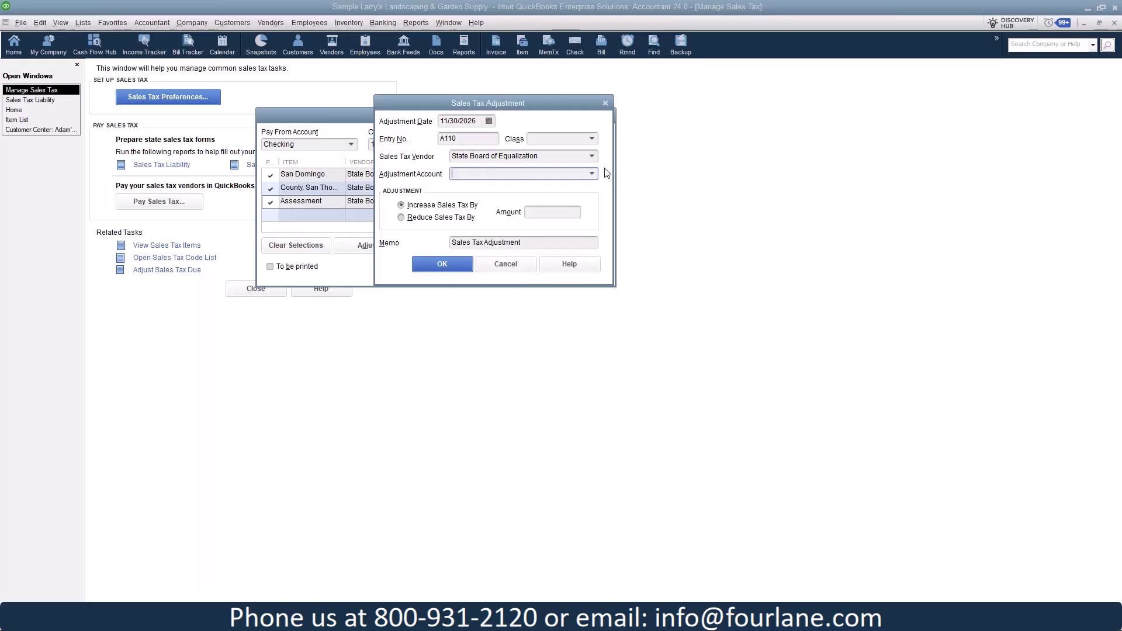
Set the adjustment to reduce sales tax by 12.00 with the memo "Timely filing discount" and try to save it without an account
left_click(456, 218)
left_click(526, 212)
type("12.00")
key("Tab")
type("Time")
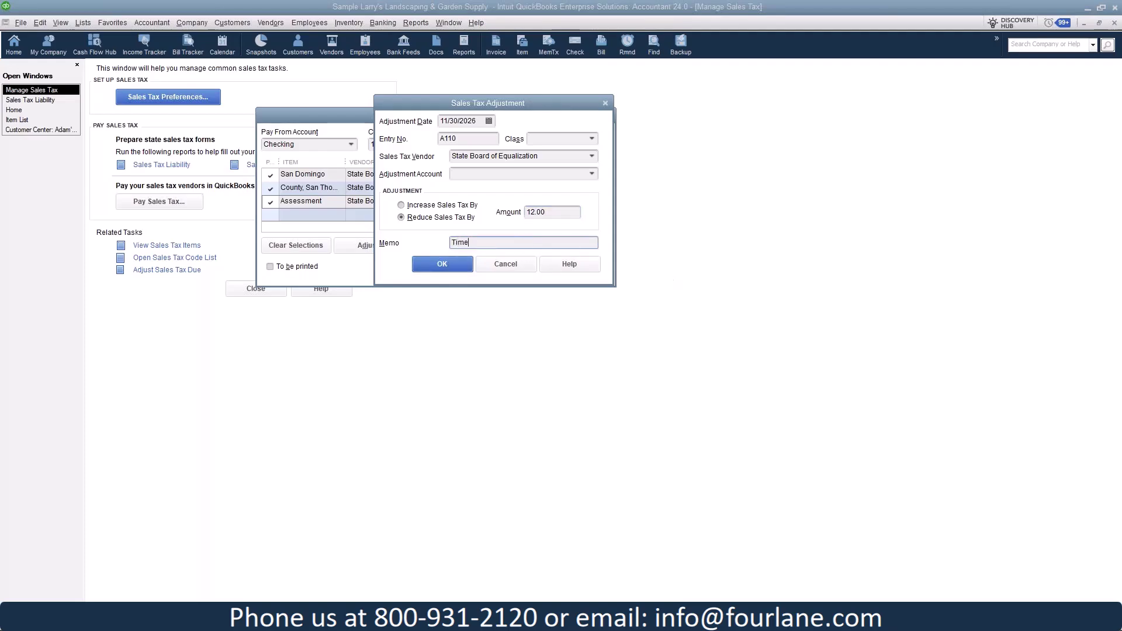
type("ly filing discount")
left_click(445, 264)
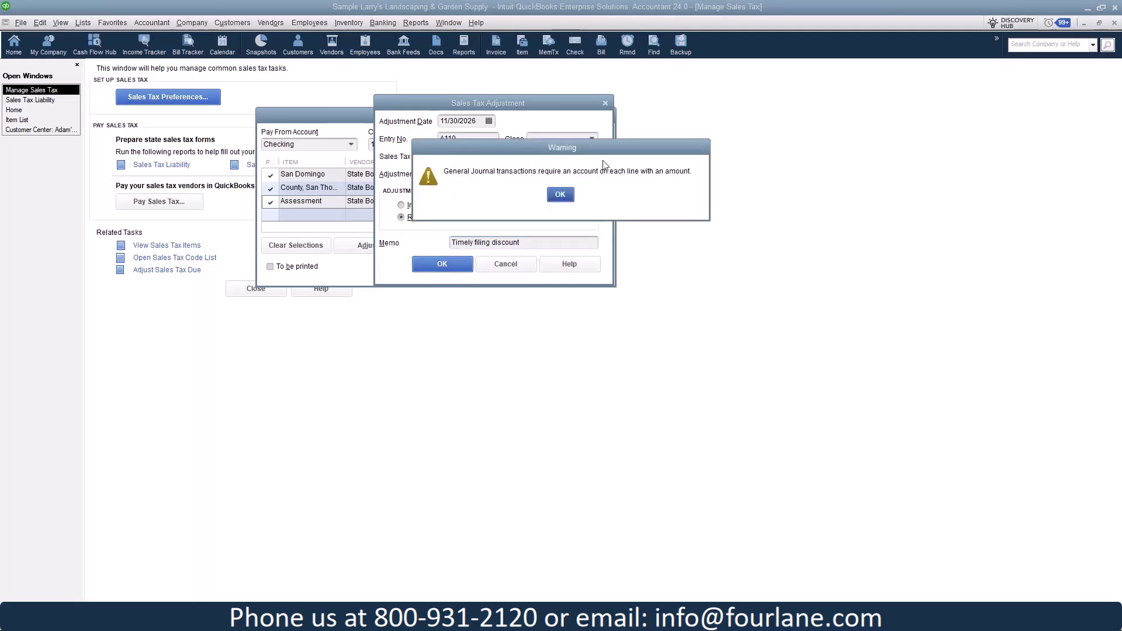
left_click(560, 195)
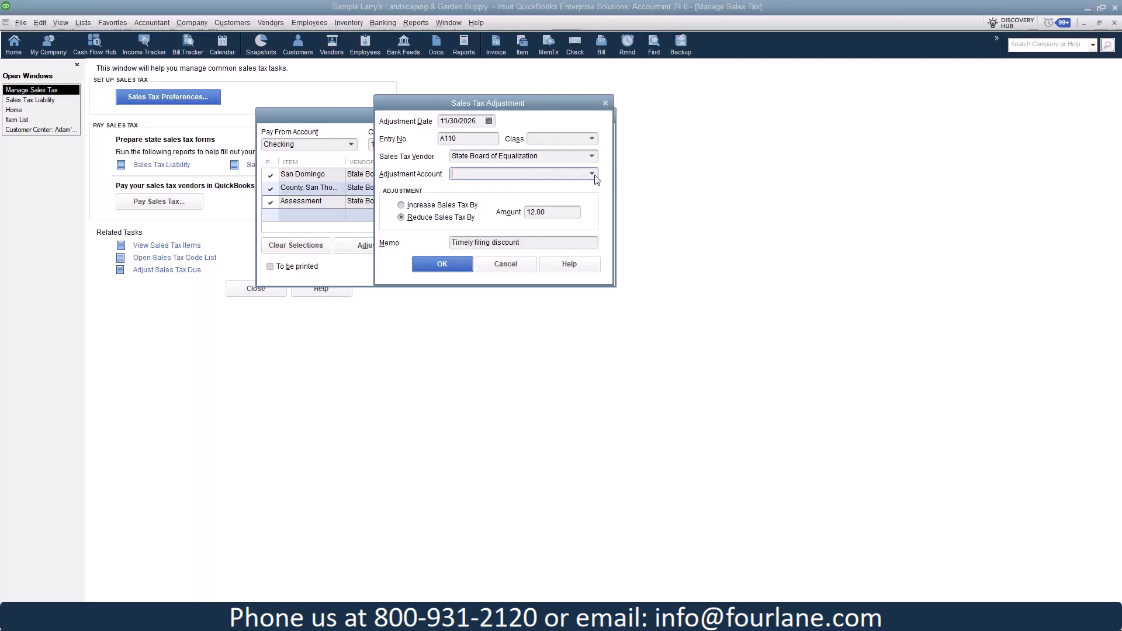
Assign the adjustment to the Bank Service Charges account, save it and dismiss the warning about the payment amounts
left_click(592, 173)
type("Bank Loan")
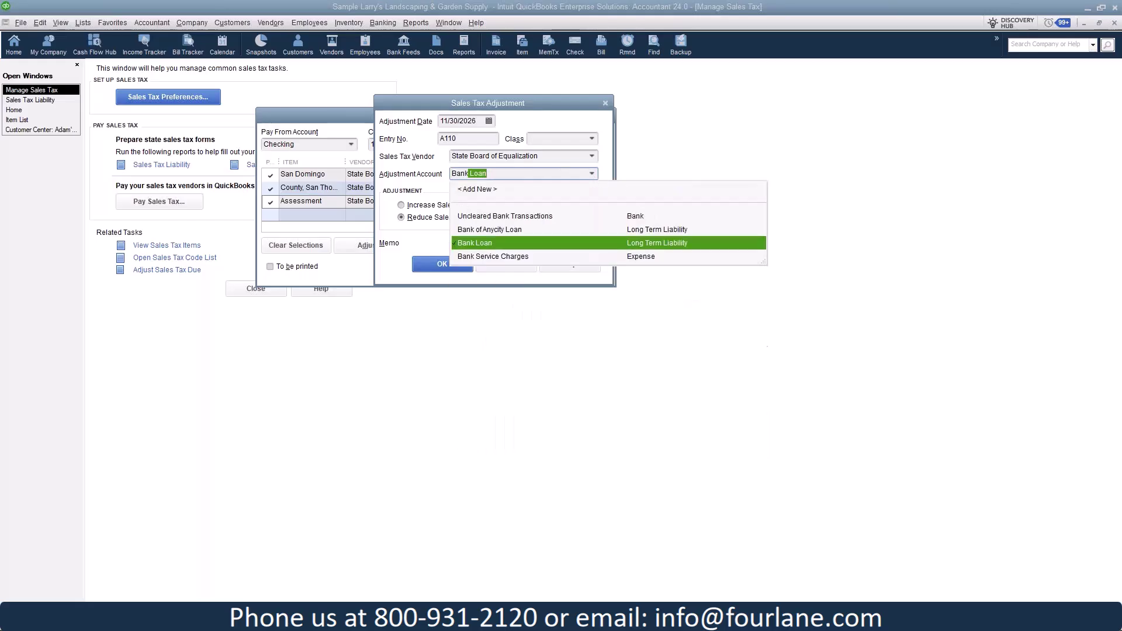
left_click(517, 257)
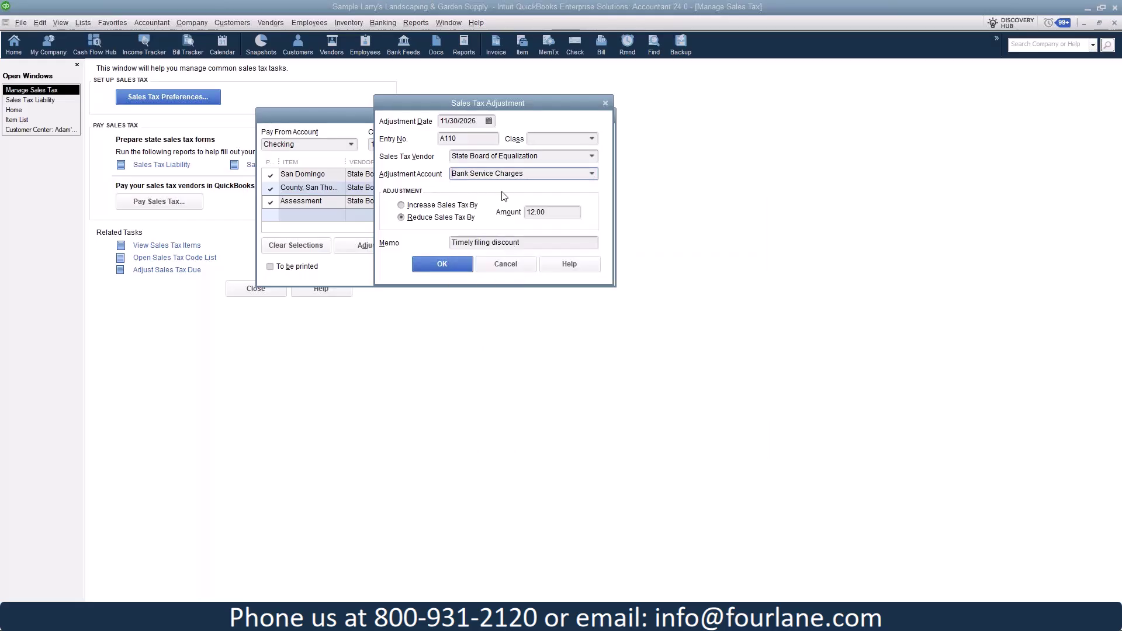
left_click(441, 263)
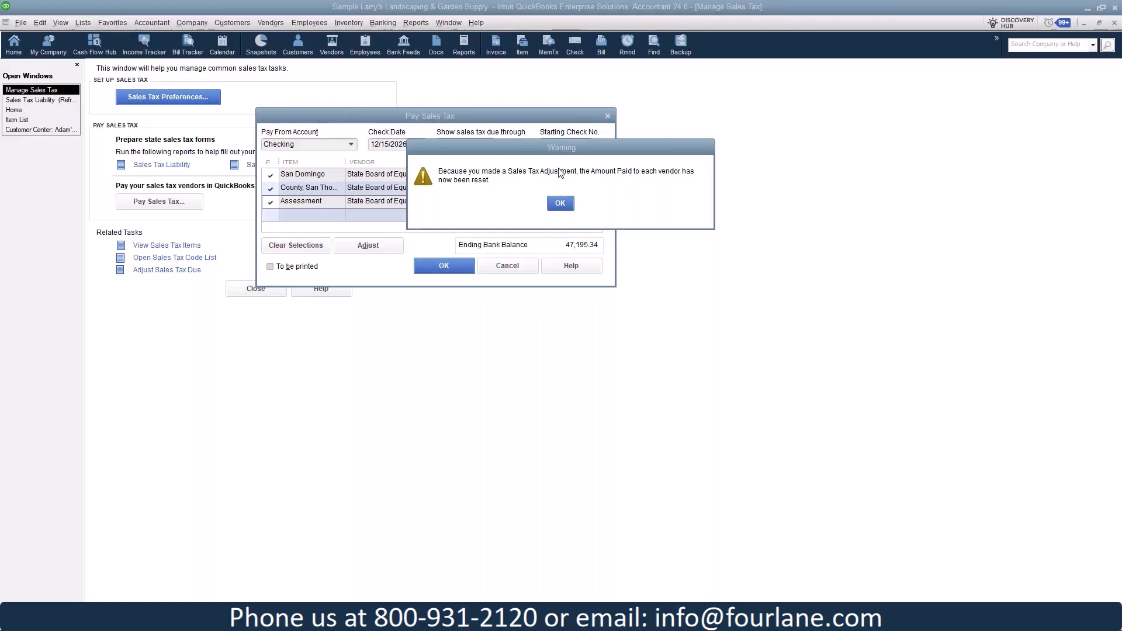
left_click_drag(562, 154, 569, 214)
left_click_drag(639, 218, 639, 231)
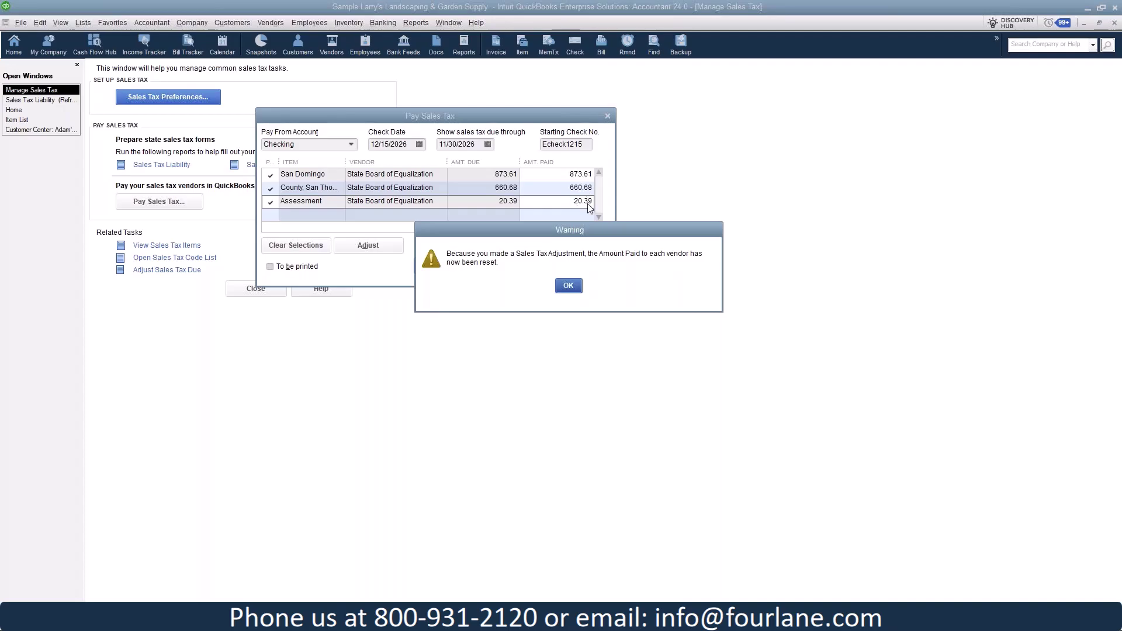
left_click_drag(590, 232, 576, 144)
left_click(554, 197)
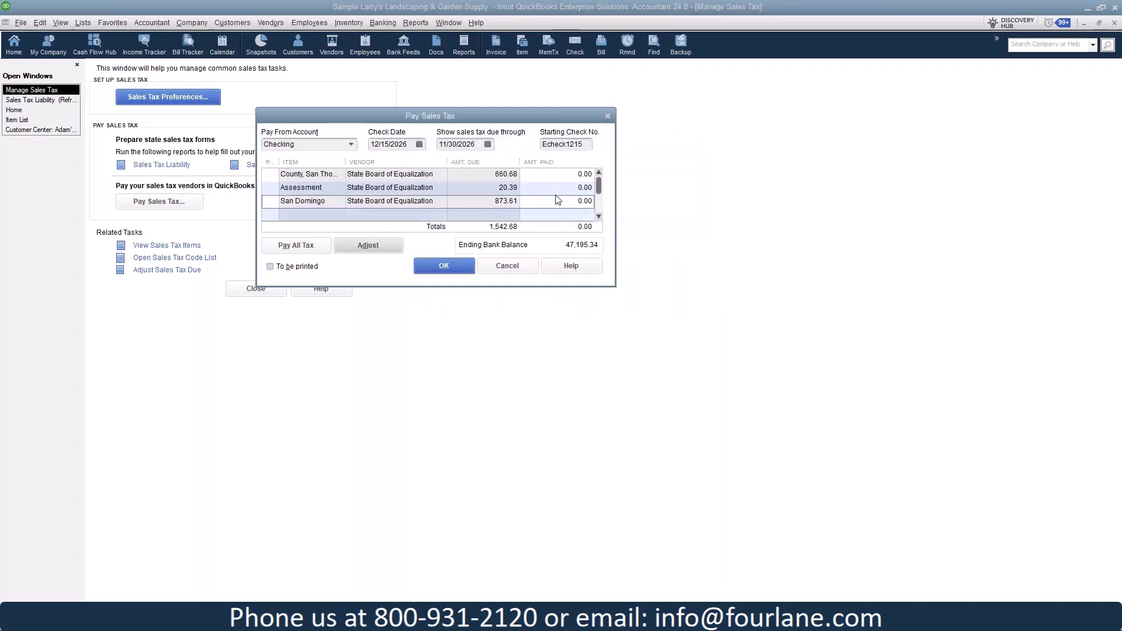
Mark County, San Thomas, Assessment, San Domingo and the -12.00 adjustment for payment, and record the sales tax payment
left_click(270, 174)
left_click(270, 188)
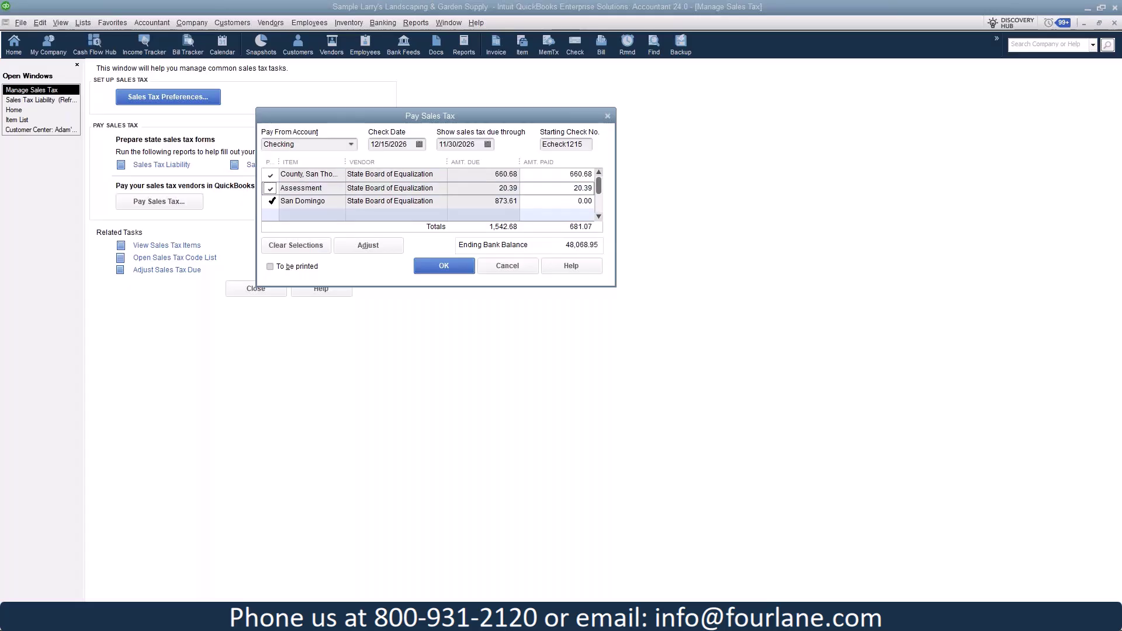
left_click(272, 202)
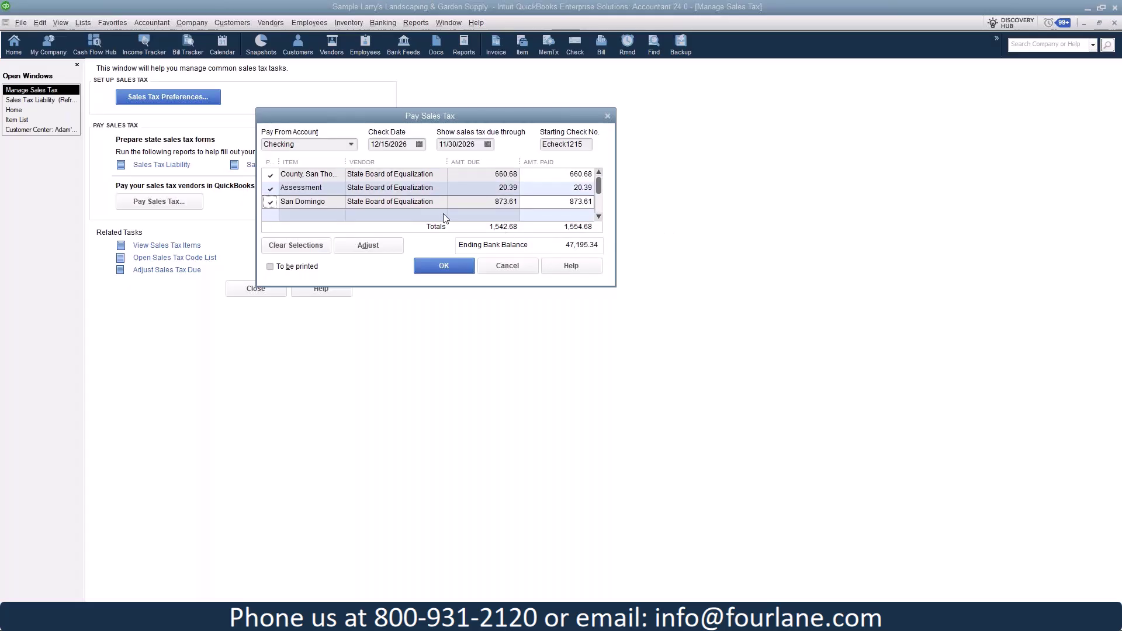
scroll(446, 212, "down", 1)
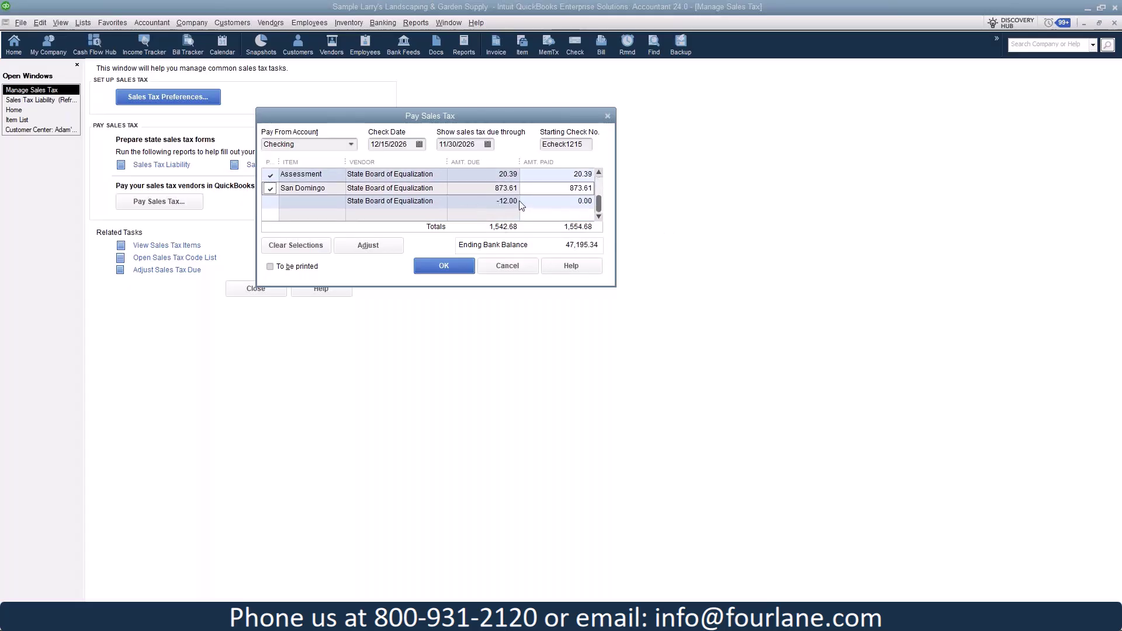
left_click(271, 200)
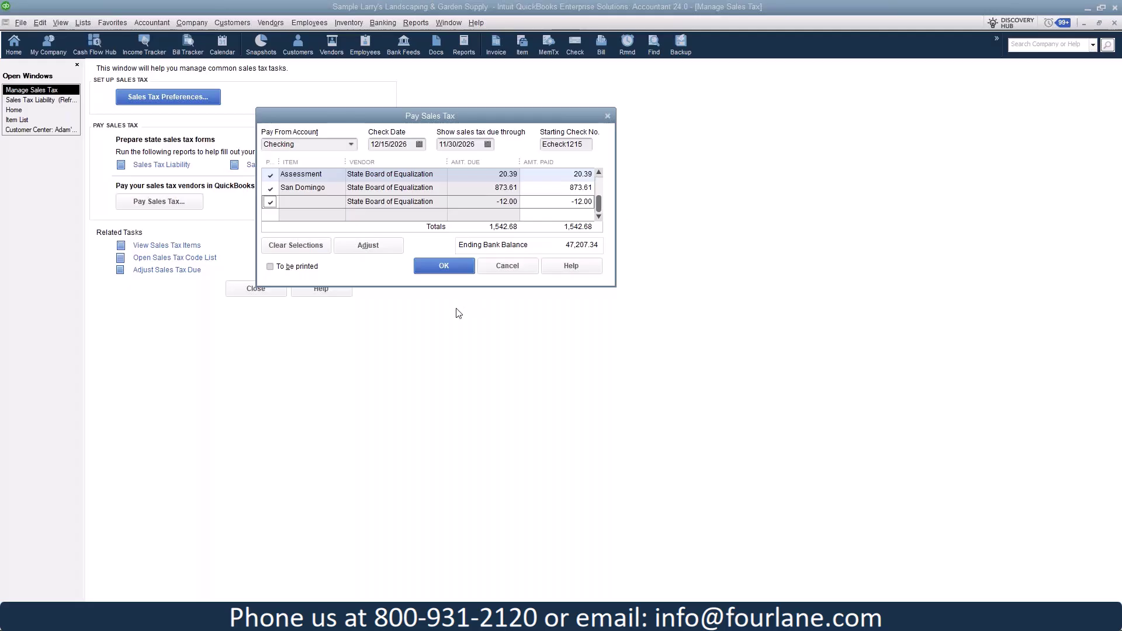
scroll(564, 190, "up", 1)
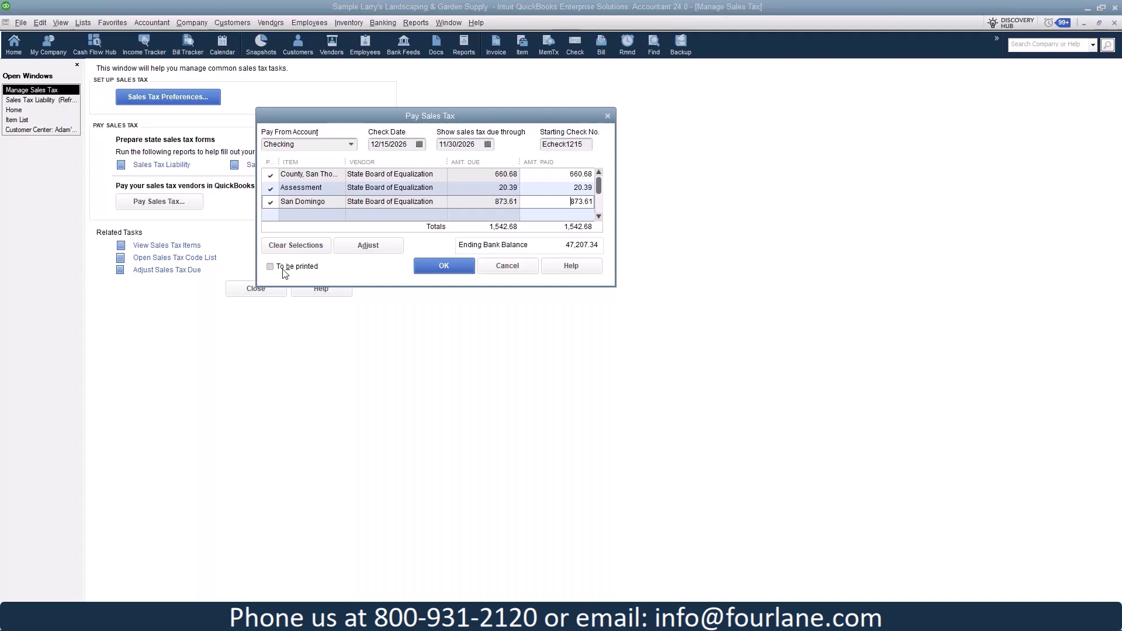
left_click(444, 267)
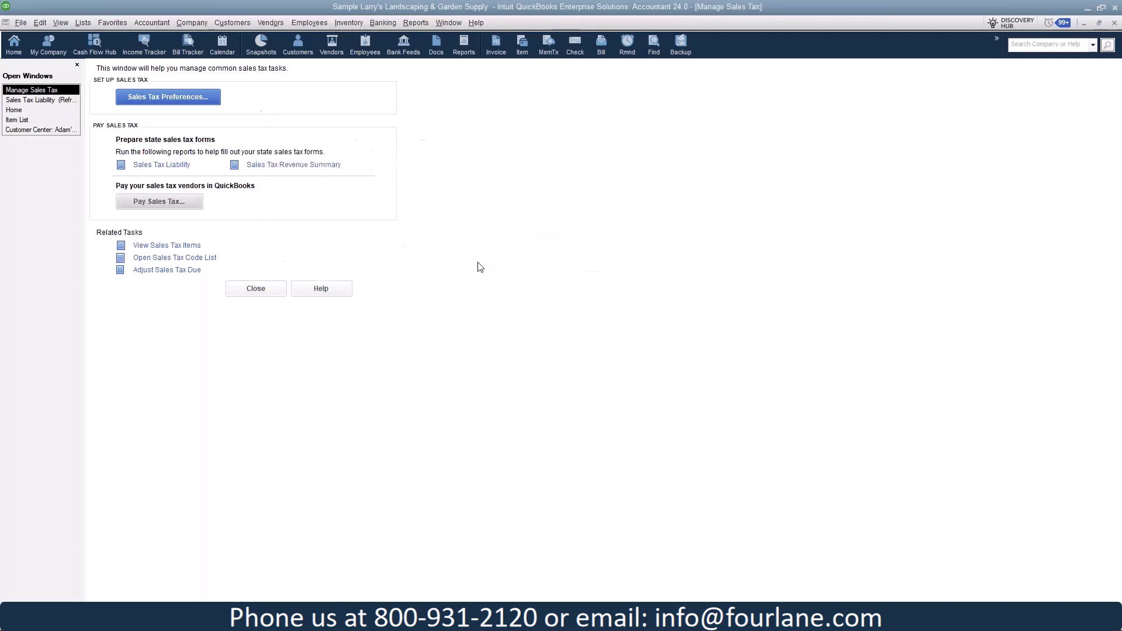
Return to the Sales Tax Liability report for last month and refresh it to review the sales tax payable
left_click(35, 102)
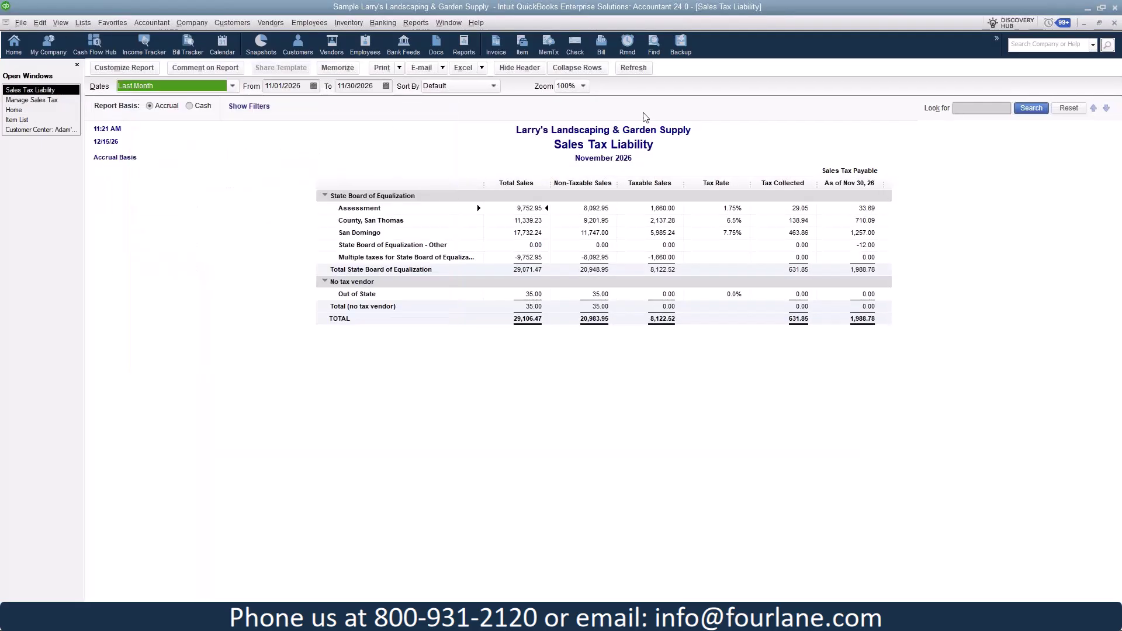
left_click(649, 67)
left_click(376, 89)
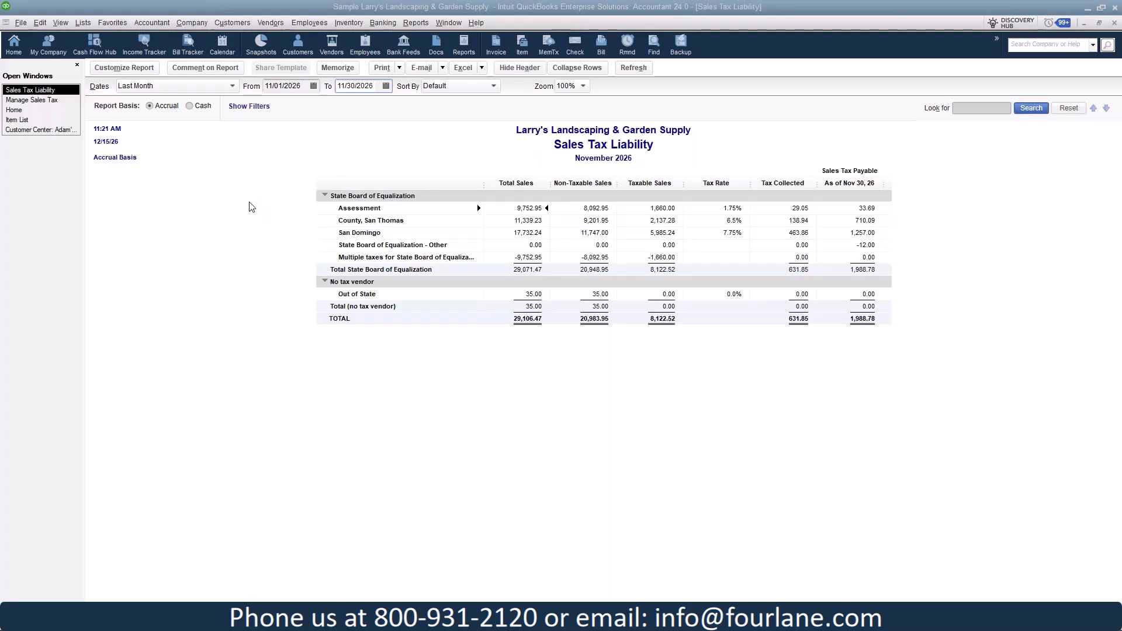
Start a new customer from the Customer Center and set its tax item to Texas Sales Tax
left_click(239, 23)
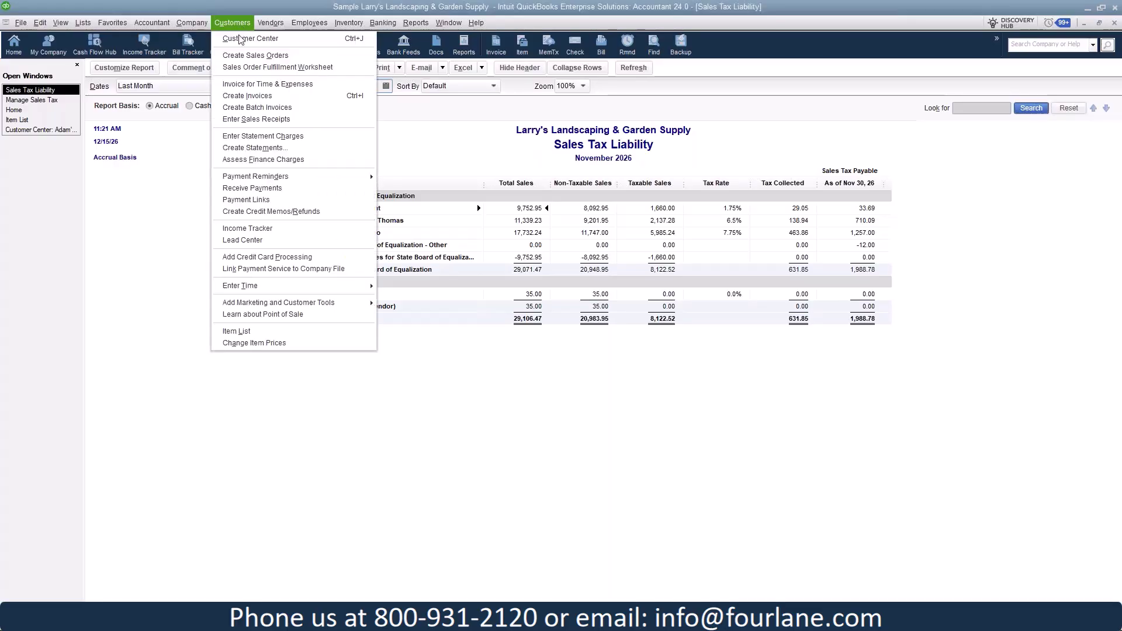
left_click(239, 38)
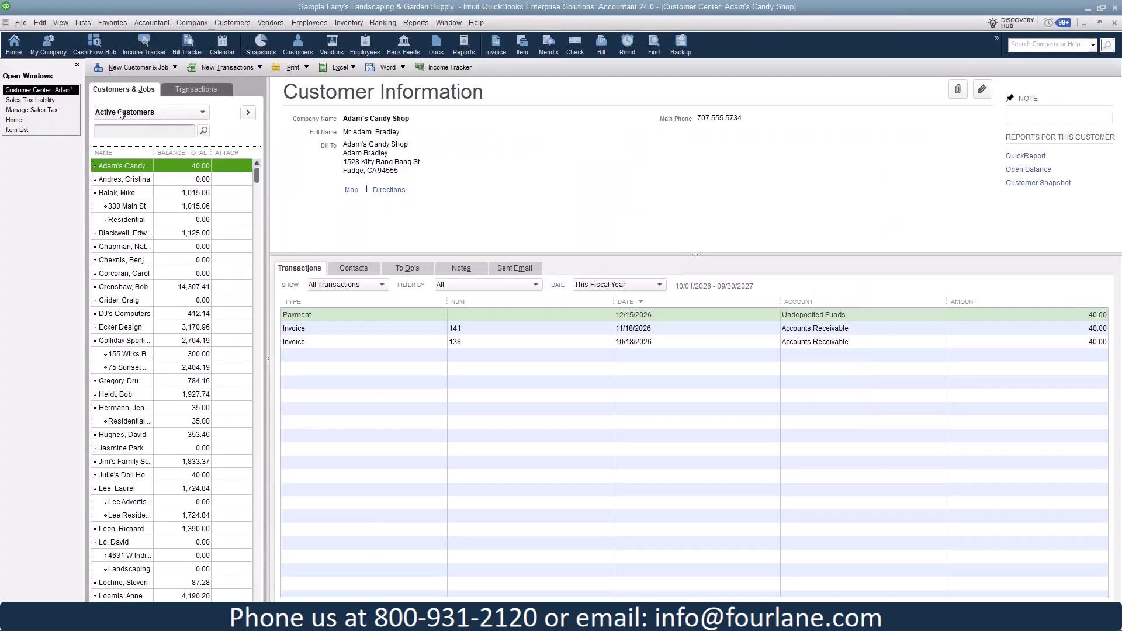
key("ctrl+n")
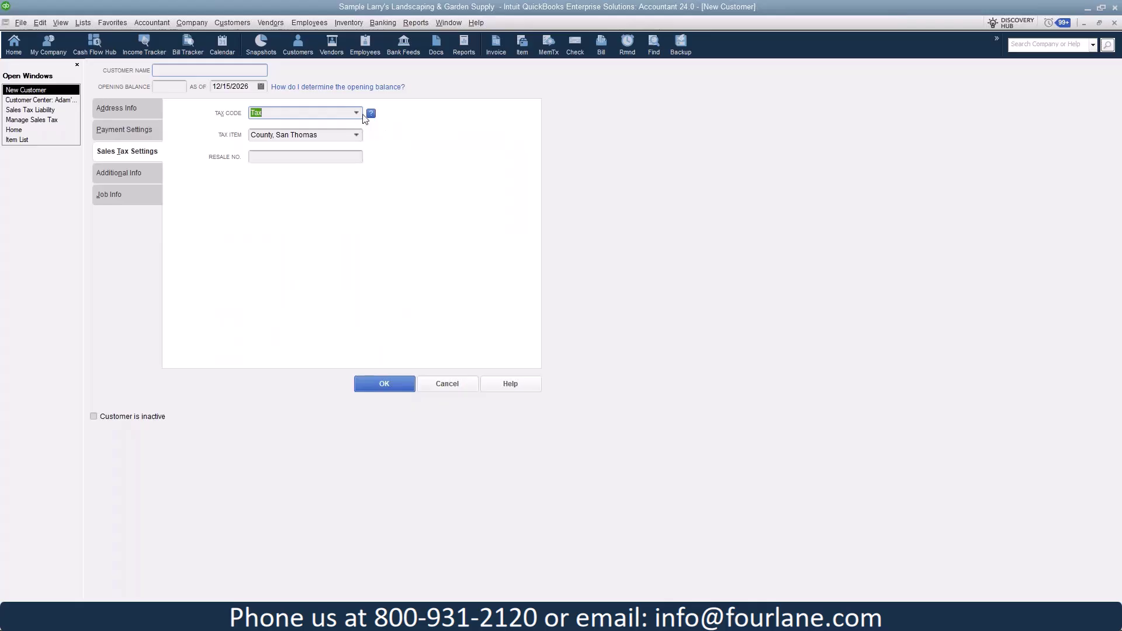
left_click(356, 135)
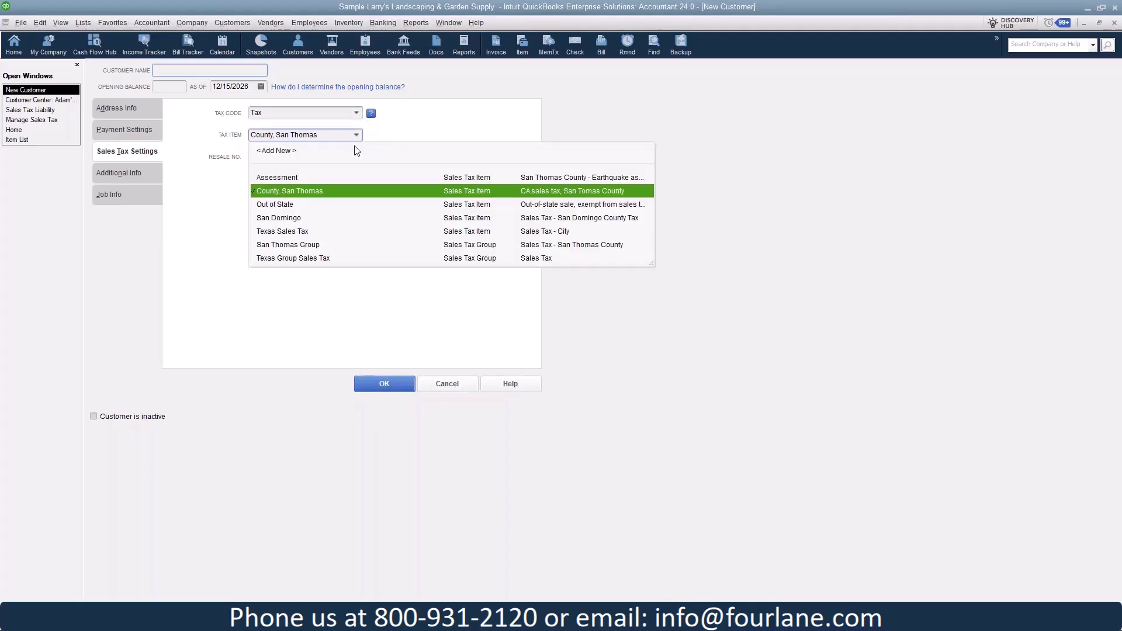
left_click(301, 231)
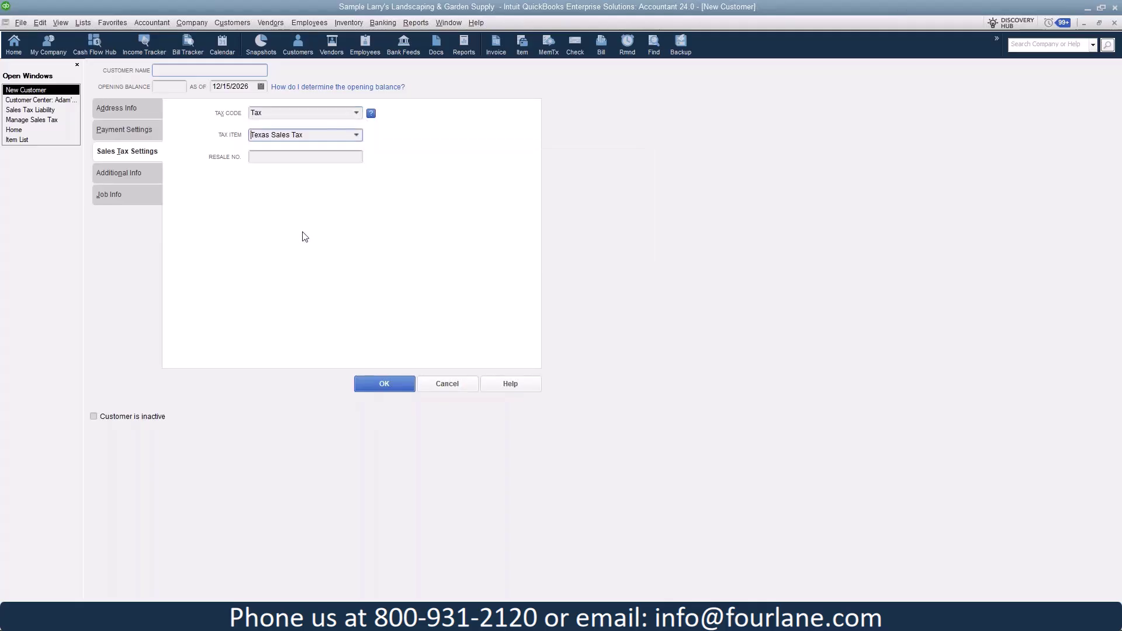
Try County, San Thomas and Texas Sales Tax as the new customer's tax item, and discard the customer
left_click(358, 135)
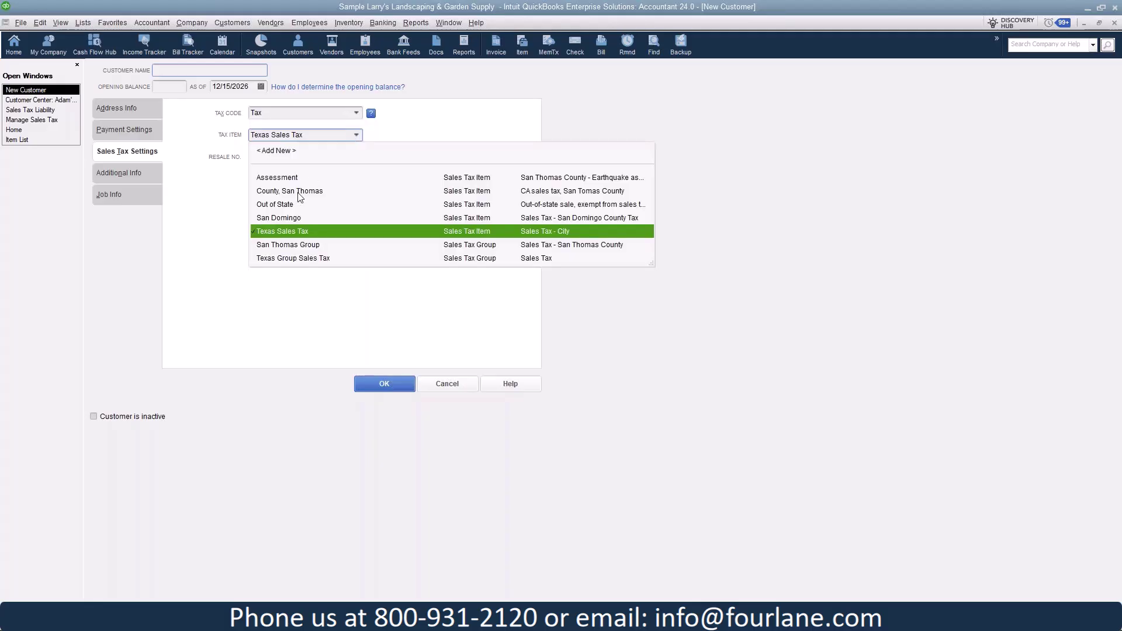
left_click(299, 198)
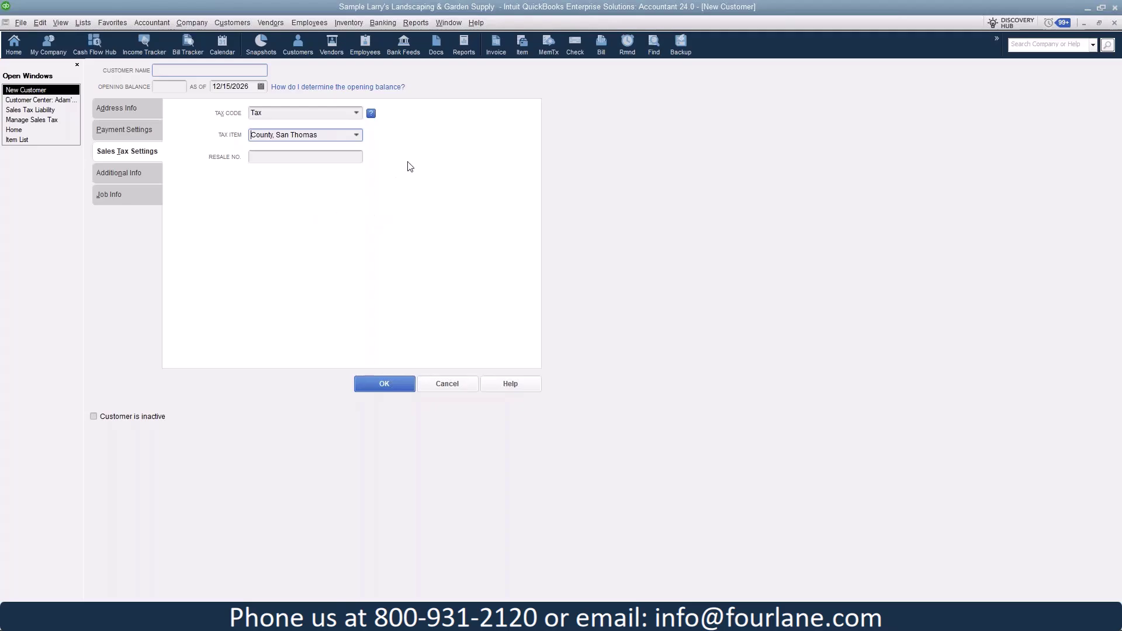
left_click(356, 135)
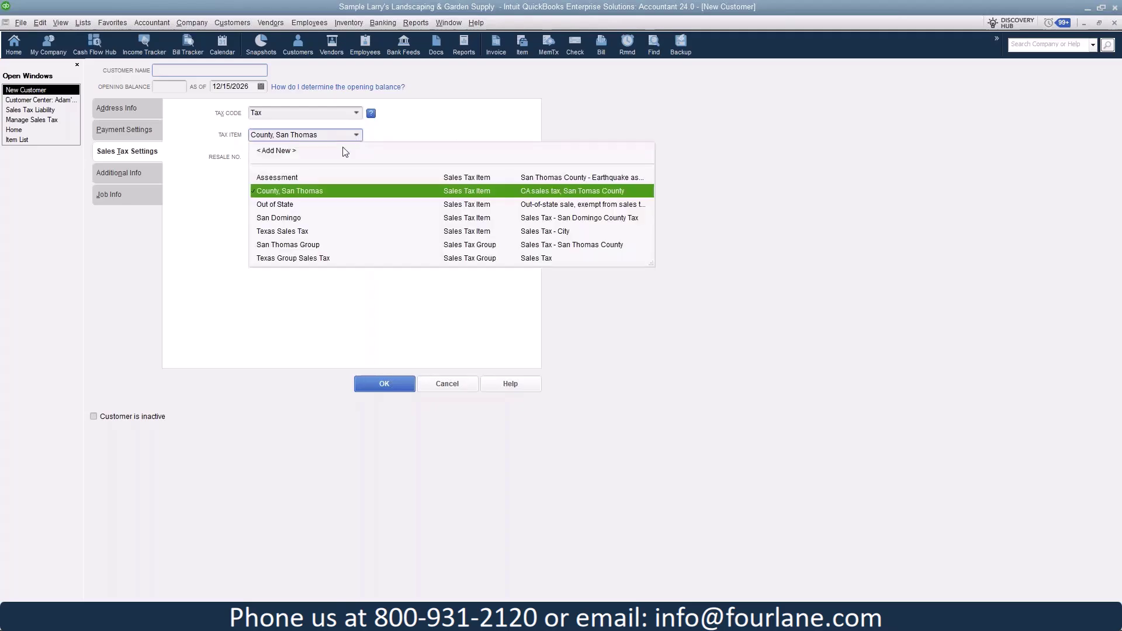
left_click(302, 237)
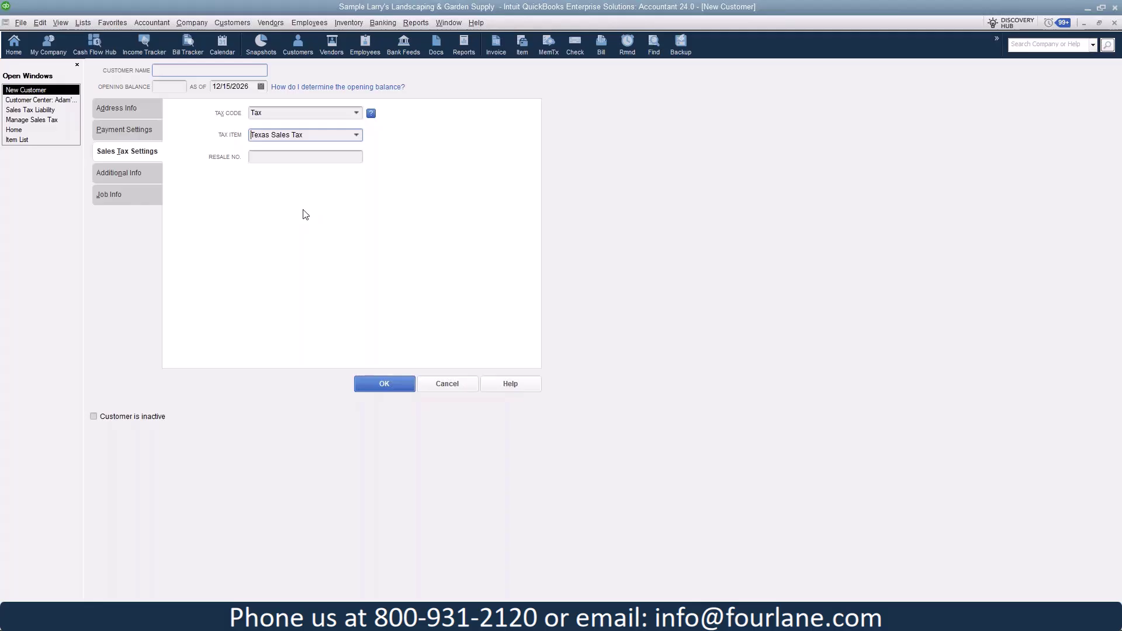
left_click(458, 386)
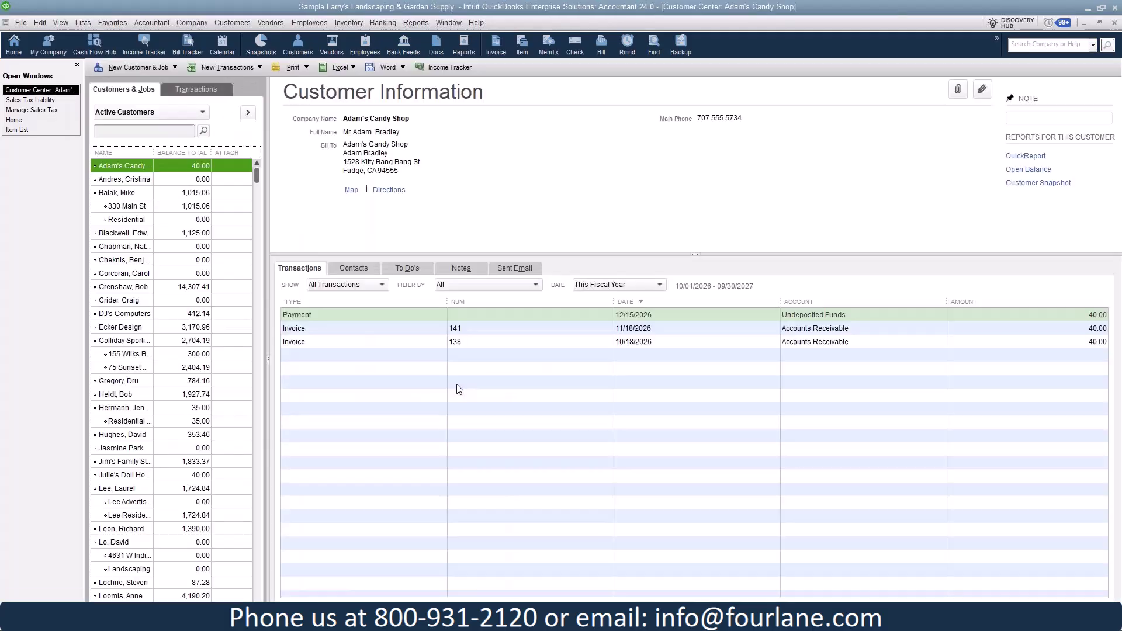
Examine the sales tax items and groups with their rates in the Item List
left_click(29, 130)
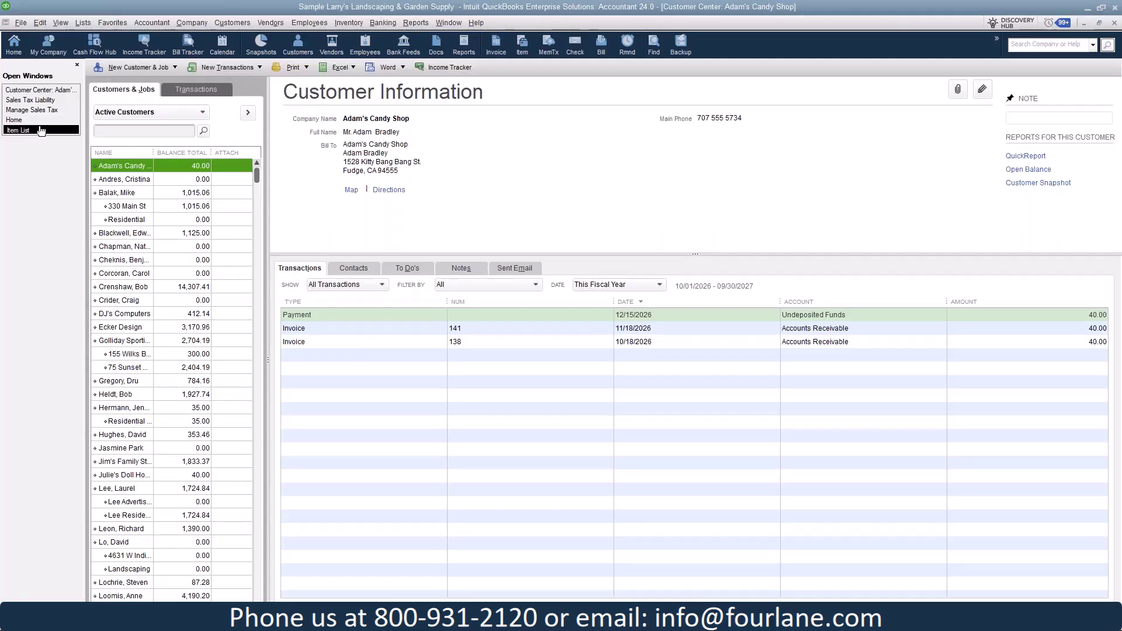
scroll(586, 433, "down", 6)
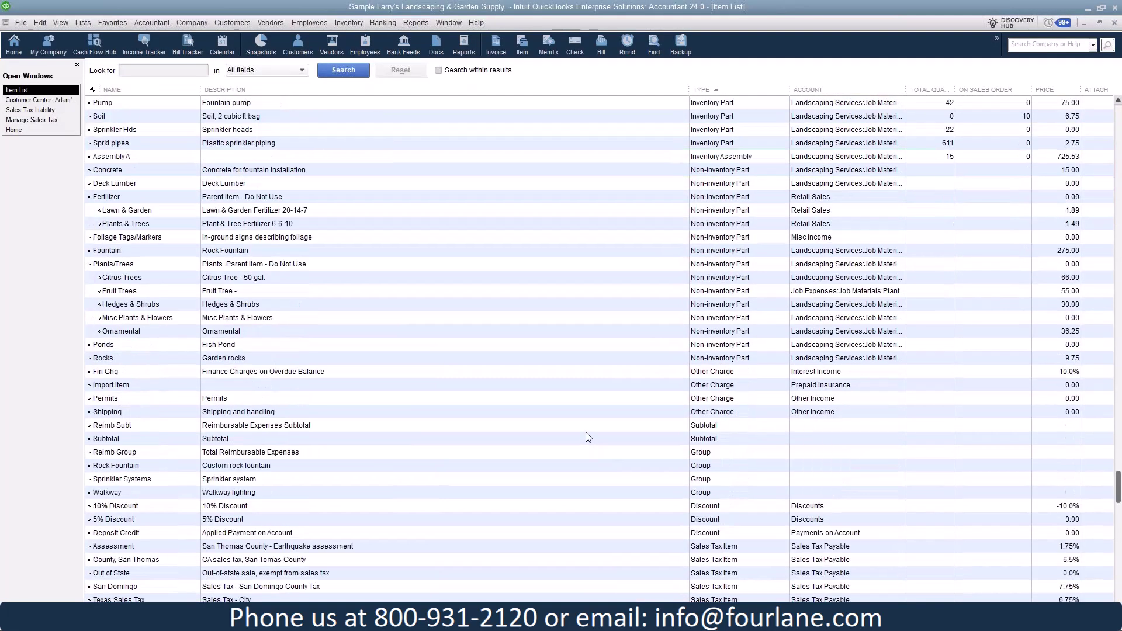
left_click(729, 520)
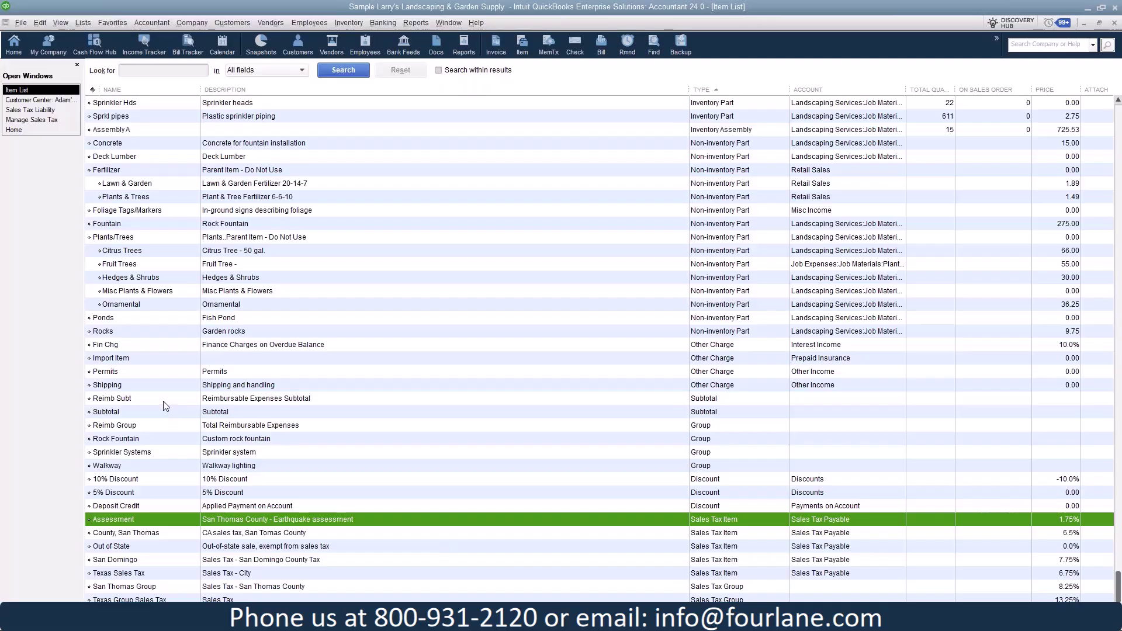
left_click(383, 22)
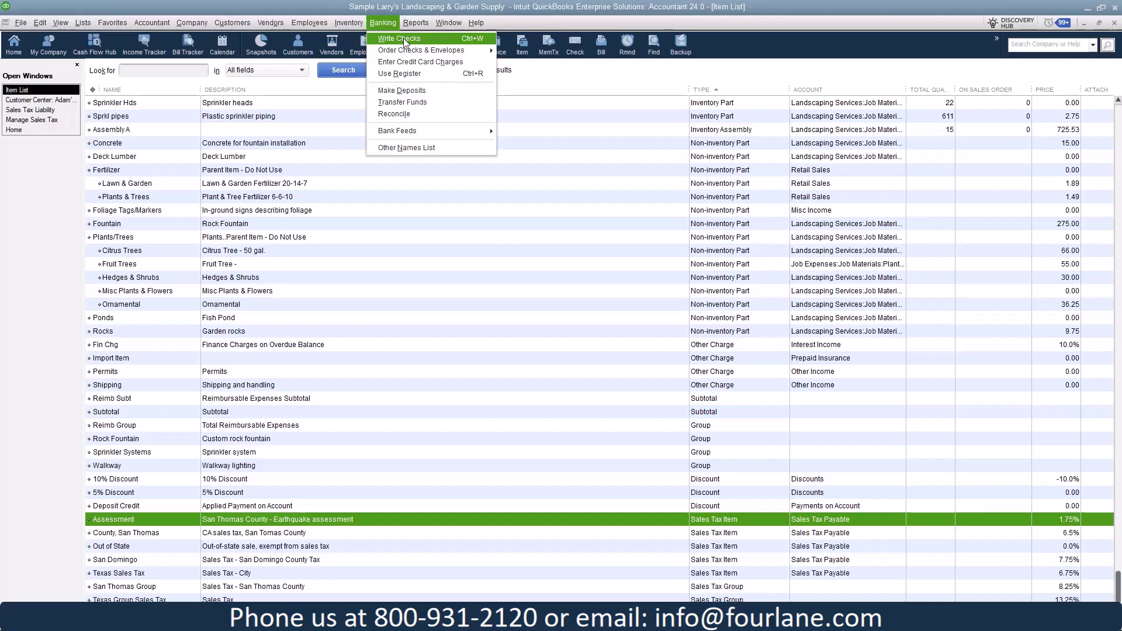
left_click(347, 9)
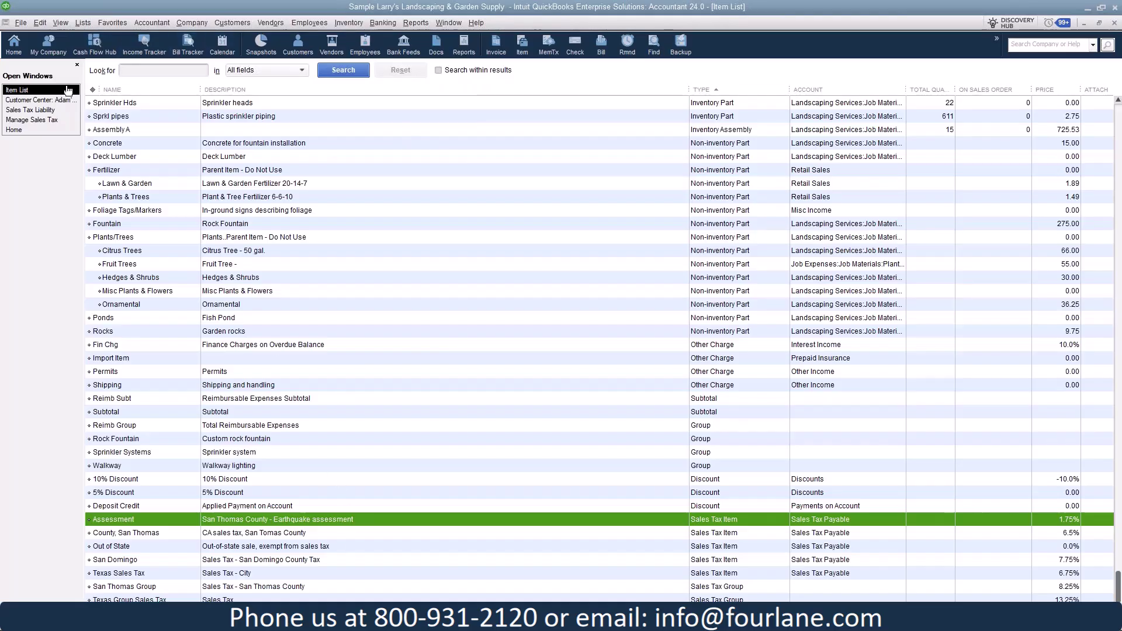
From the Sales Tax Liability report, open the company sales tax preferences and make tax owed upon receipt of payment (Cash Basis)
left_click(31, 110)
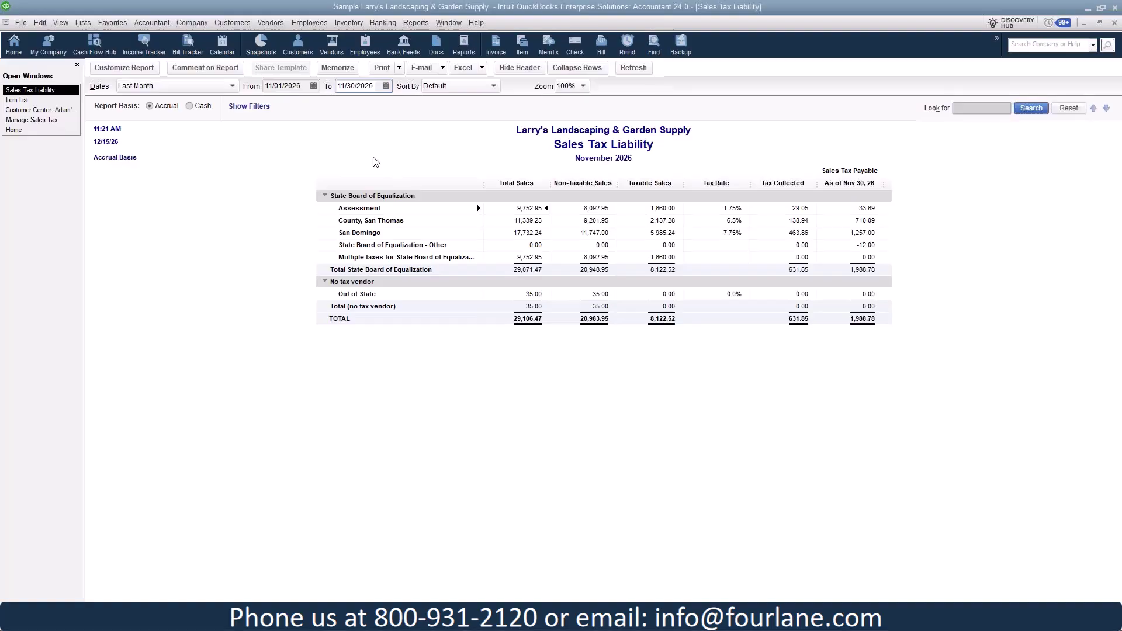
left_click(36, 24)
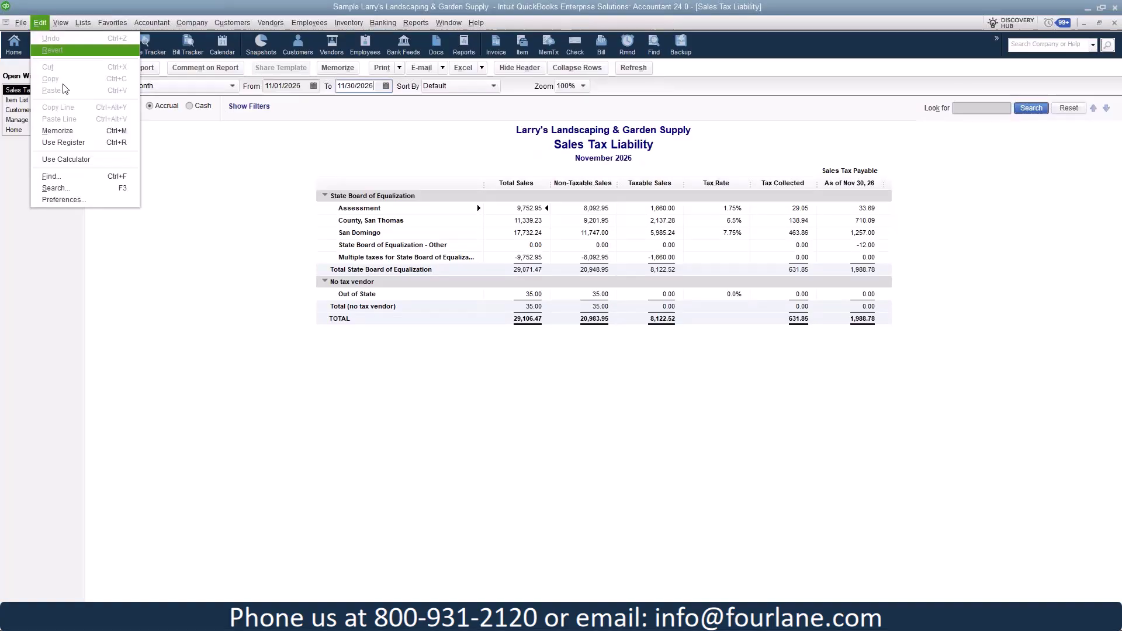
left_click(86, 199)
left_click(554, 68)
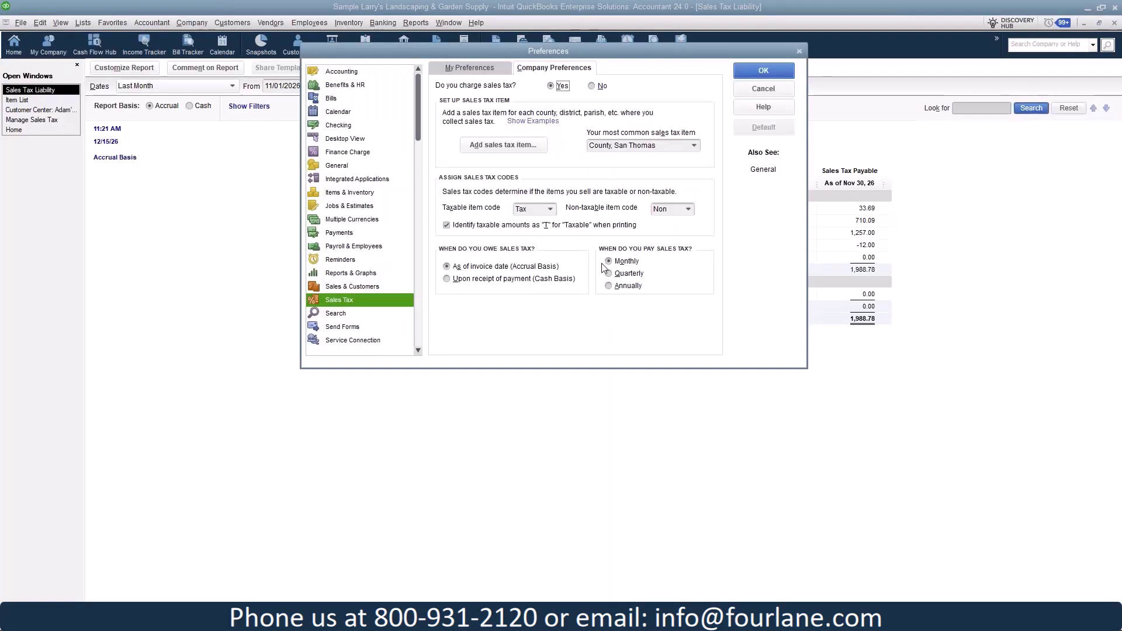
left_click(482, 280)
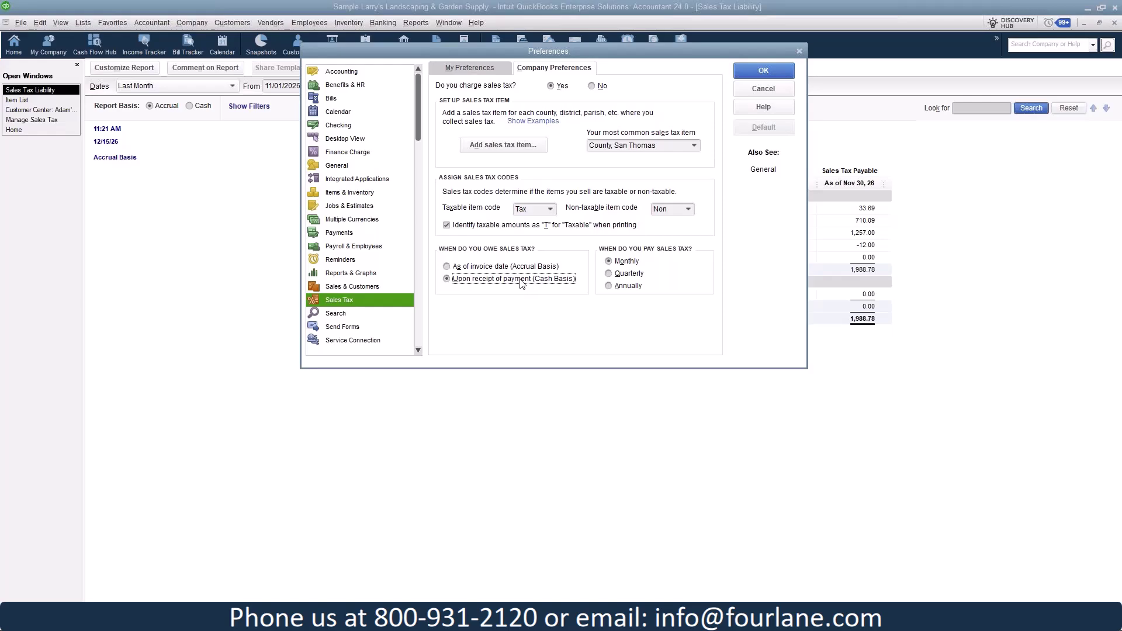
left_click_drag(672, 51, 655, 310)
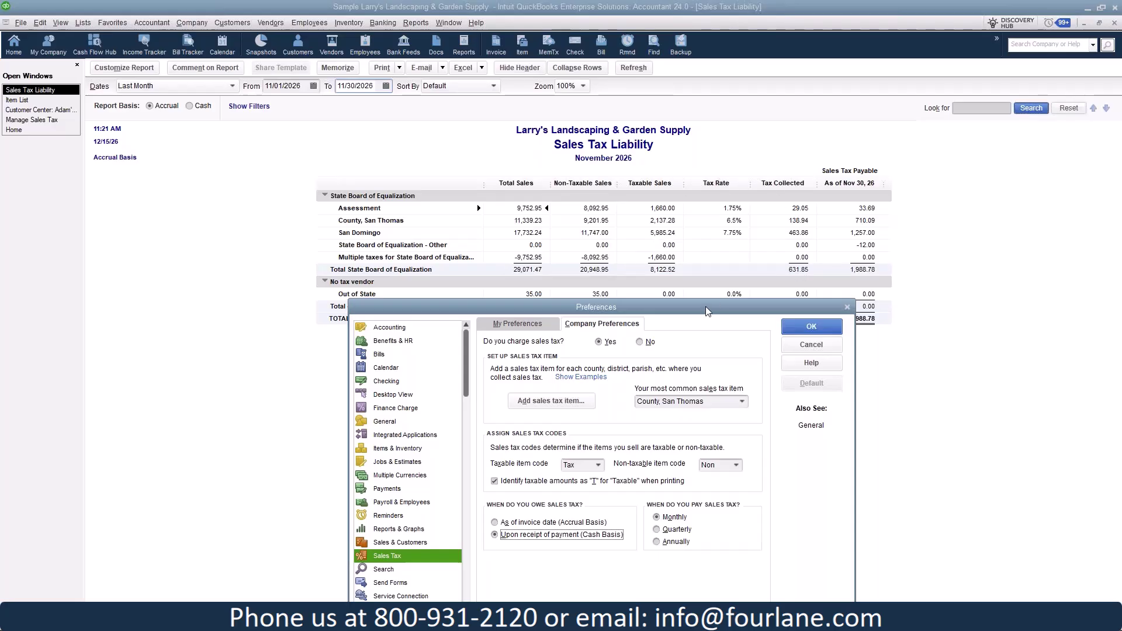
left_click_drag(700, 308, 659, 113)
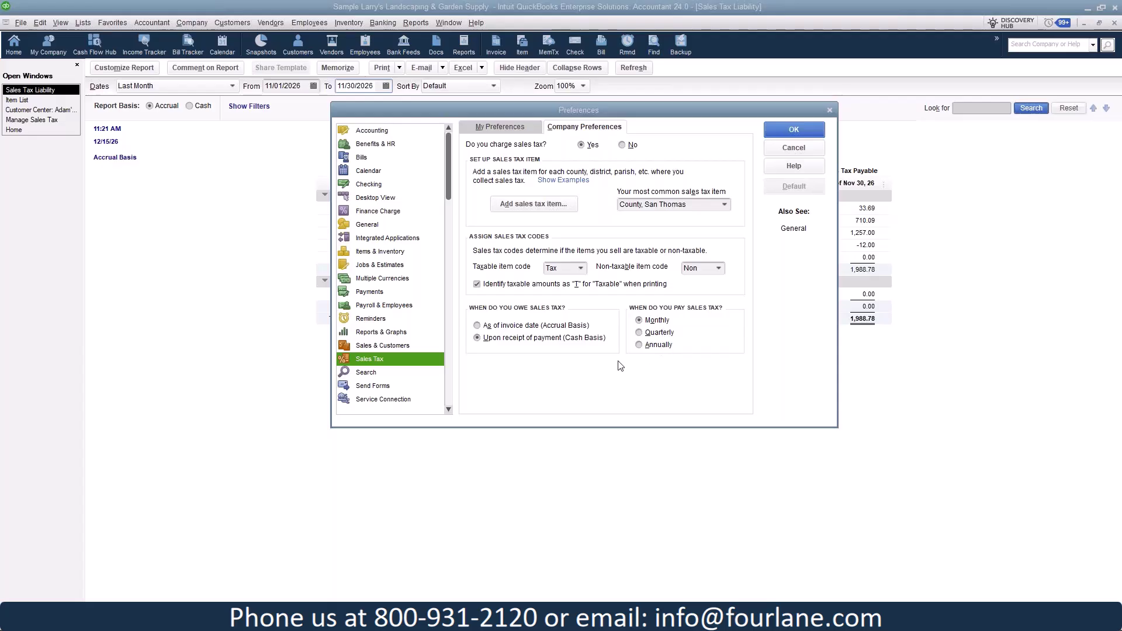
Set sales tax to be owed as of invoice date (Accrual Basis), compare with the report's basis, and save the preferences
left_click(563, 326)
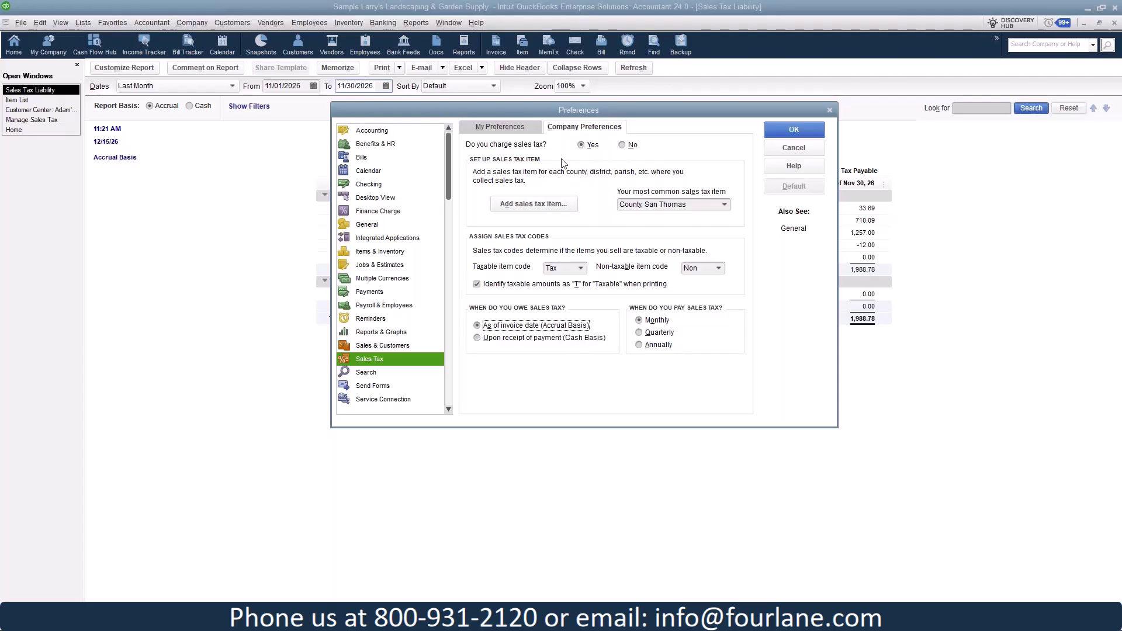
left_click_drag(578, 109, 617, 365)
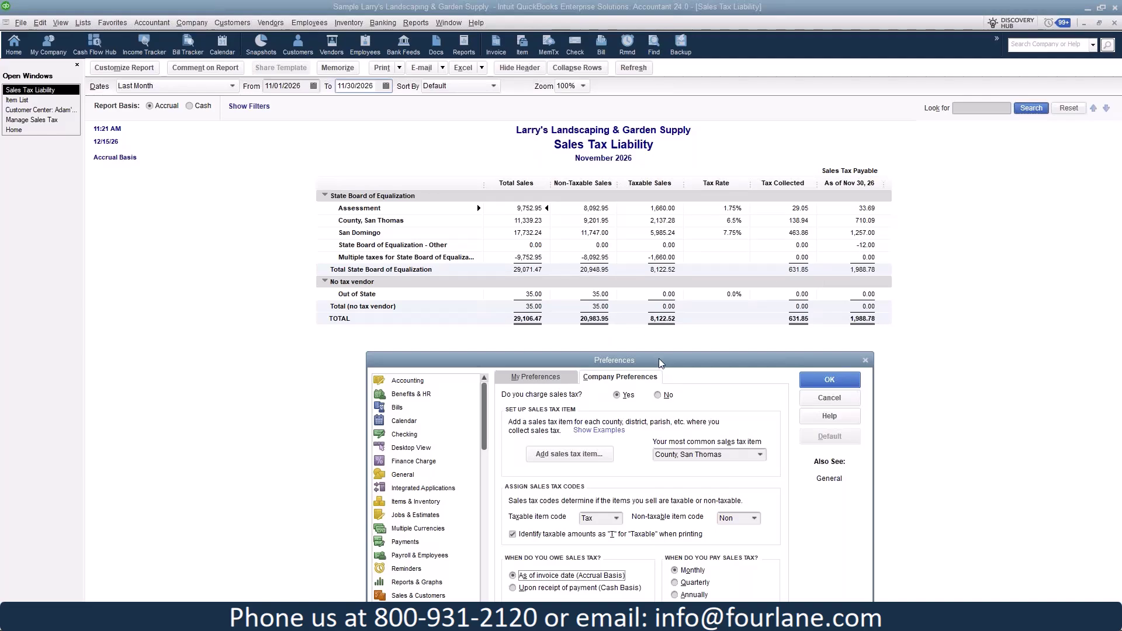
left_click_drag(658, 359, 655, 347)
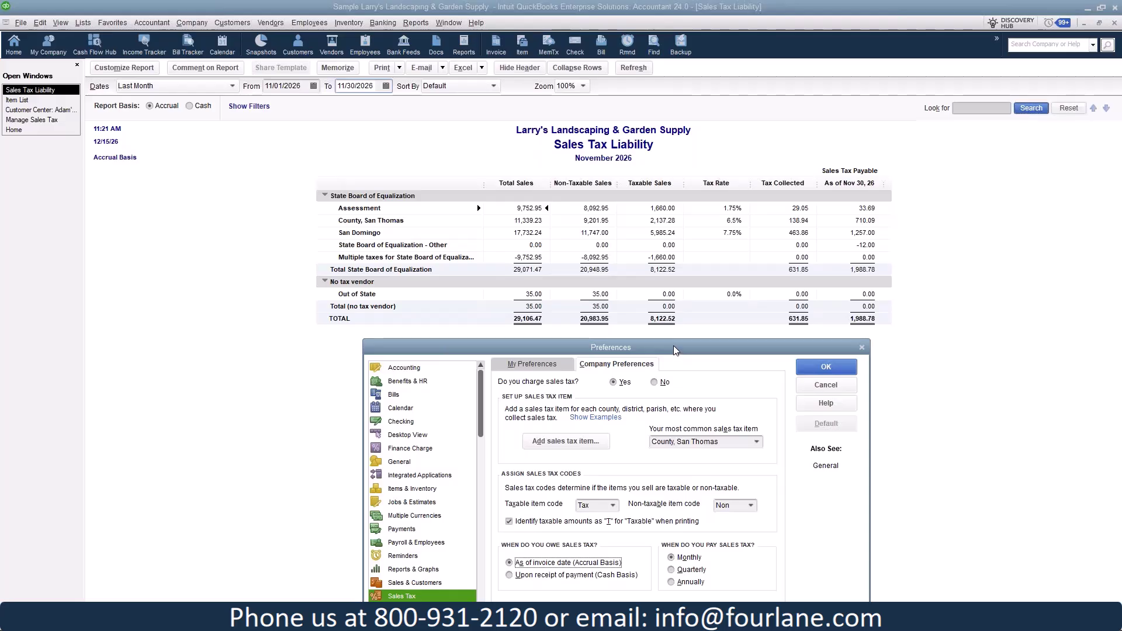
left_click_drag(671, 346, 666, 125)
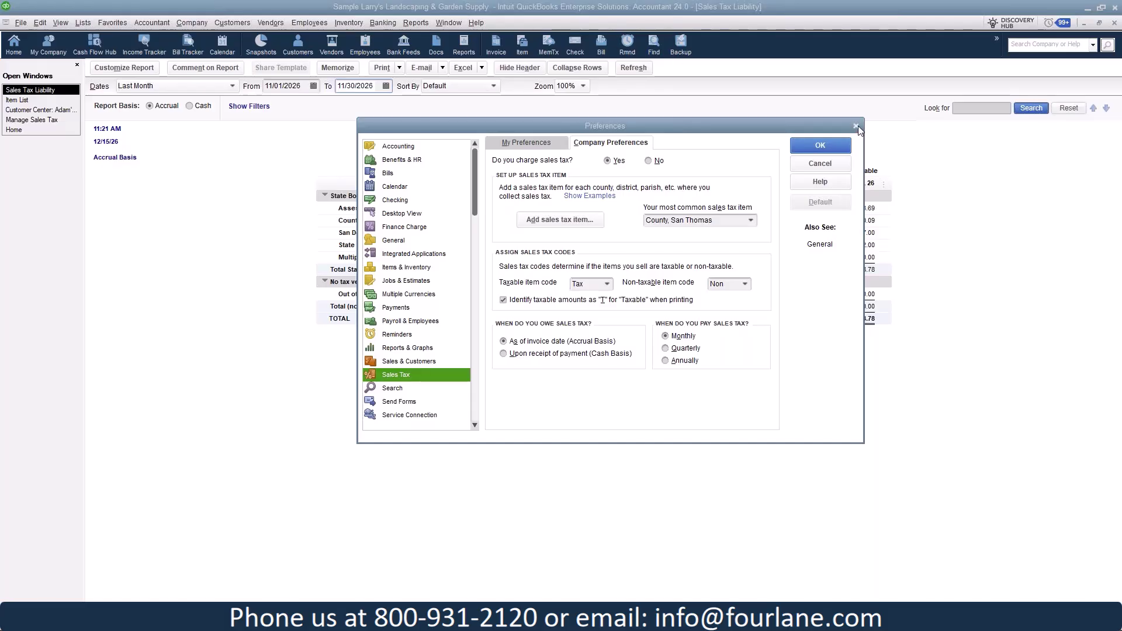
left_click(813, 144)
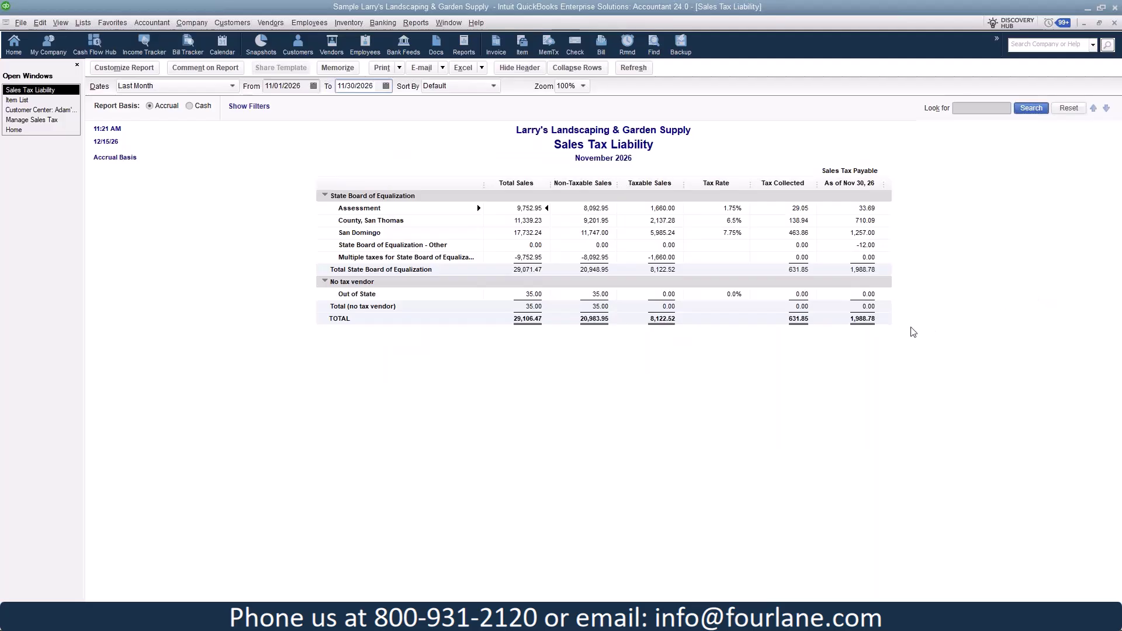